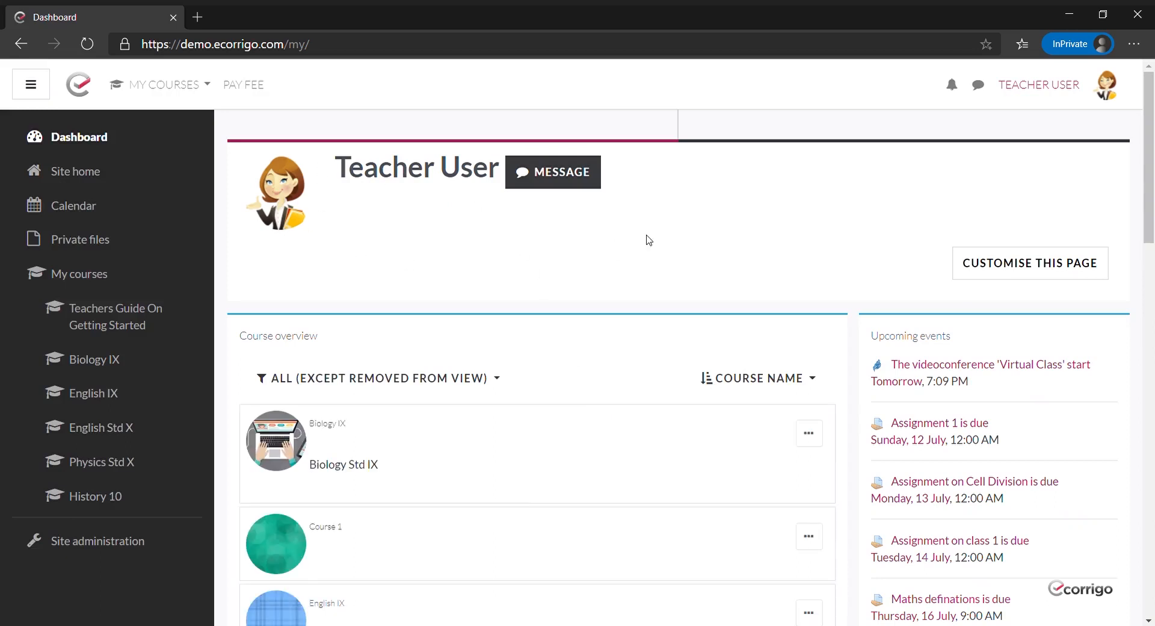
Open Course 1 from the course overview and turn editing on for the course.
{"action": "left_click", "coordinate": [330, 533]}
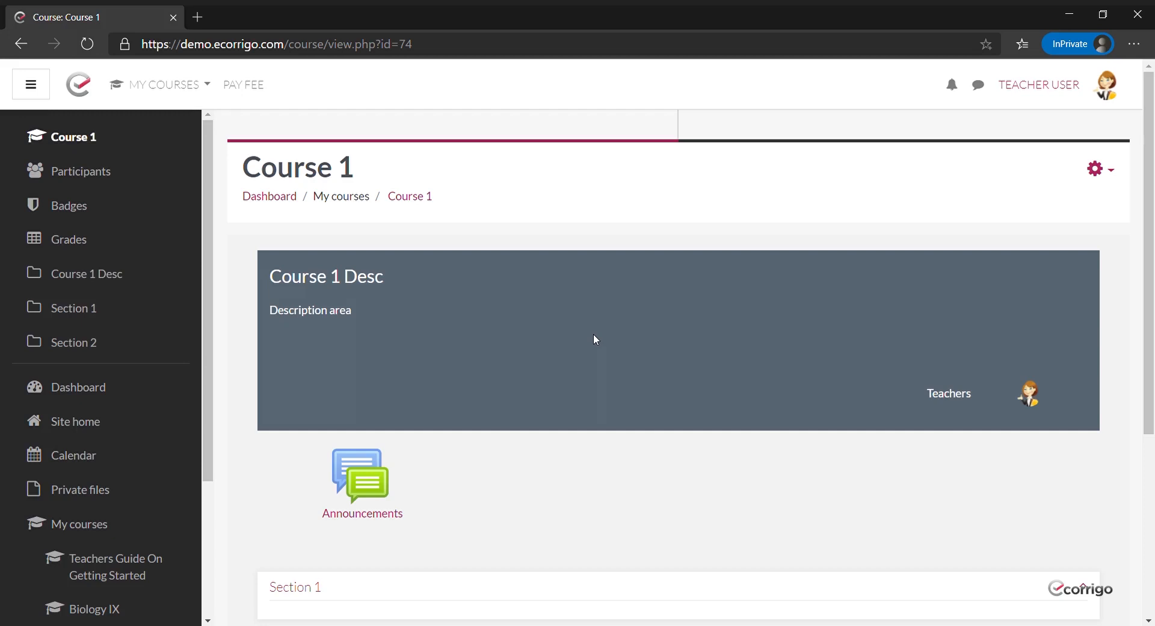
{"action": "left_click", "coordinate": [31, 86]}
{"action": "left_click", "coordinate": [32, 87]}
{"action": "left_click", "coordinate": [1095, 171]}
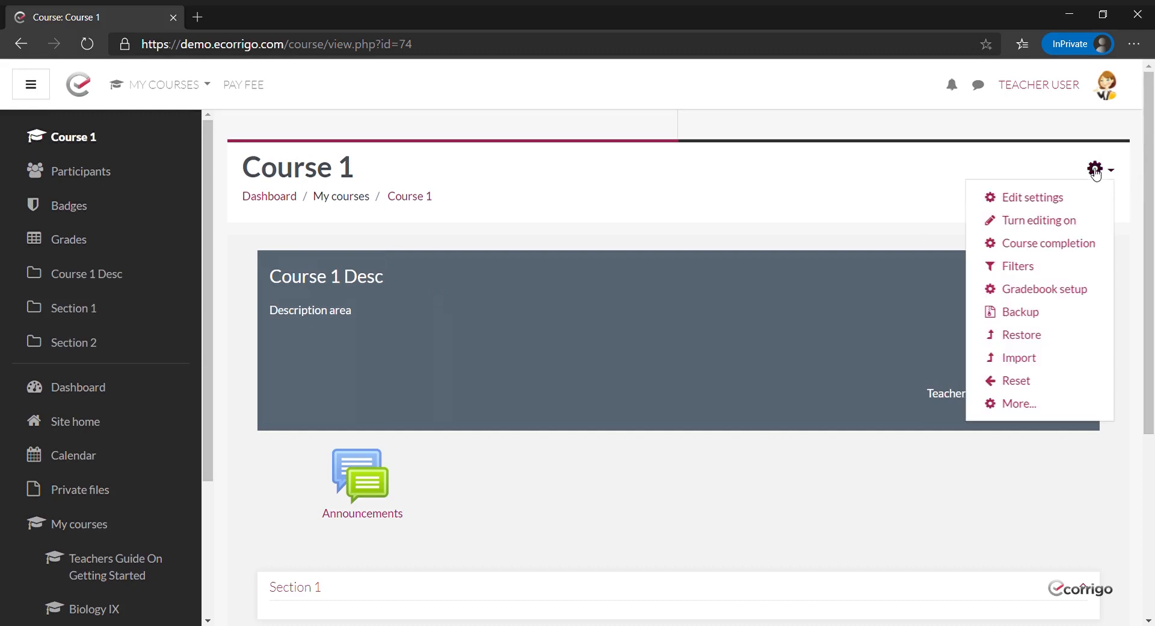
{"action": "left_click", "coordinate": [1052, 221]}
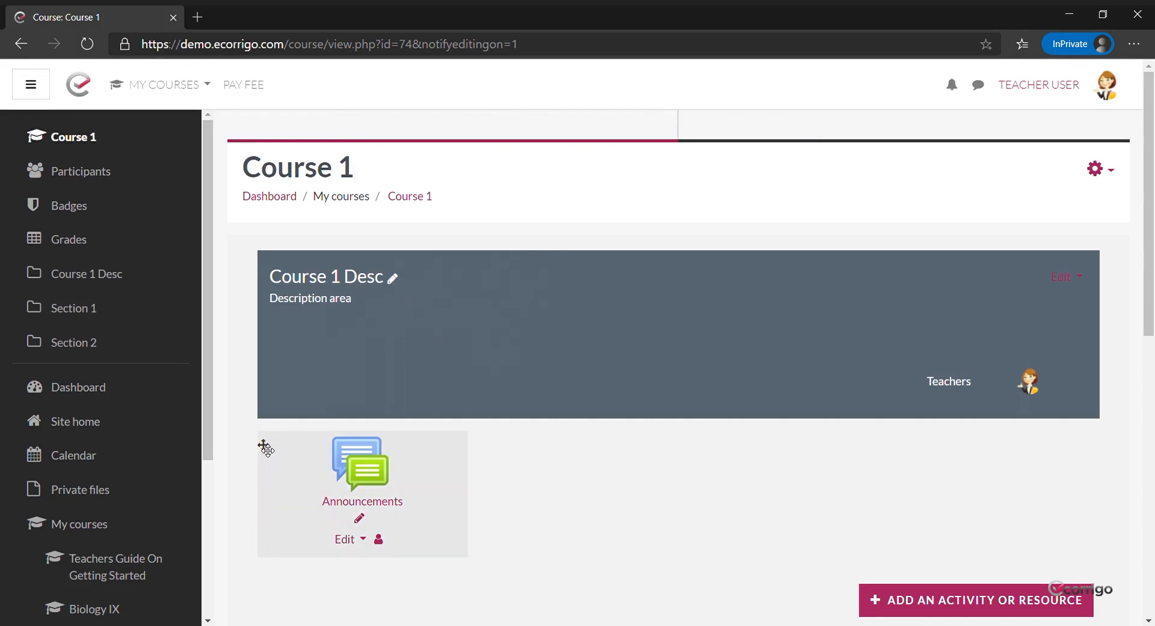
Rename the course's description section heading to "Course 01 description value".
{"action": "scroll", "coordinate": [764, 394], "scroll_direction": "down", "scroll_amount": 3}
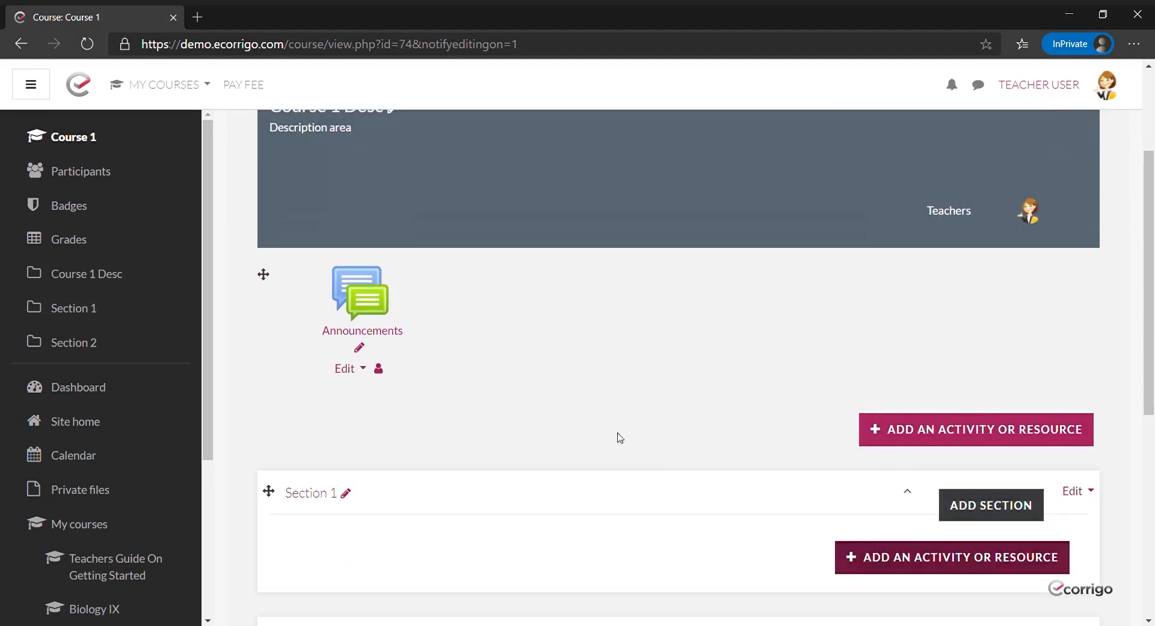
{"action": "scroll", "coordinate": [580, 444], "scroll_direction": "down", "scroll_amount": 3}
{"action": "scroll", "coordinate": [851, 503], "scroll_direction": "down", "scroll_amount": 3}
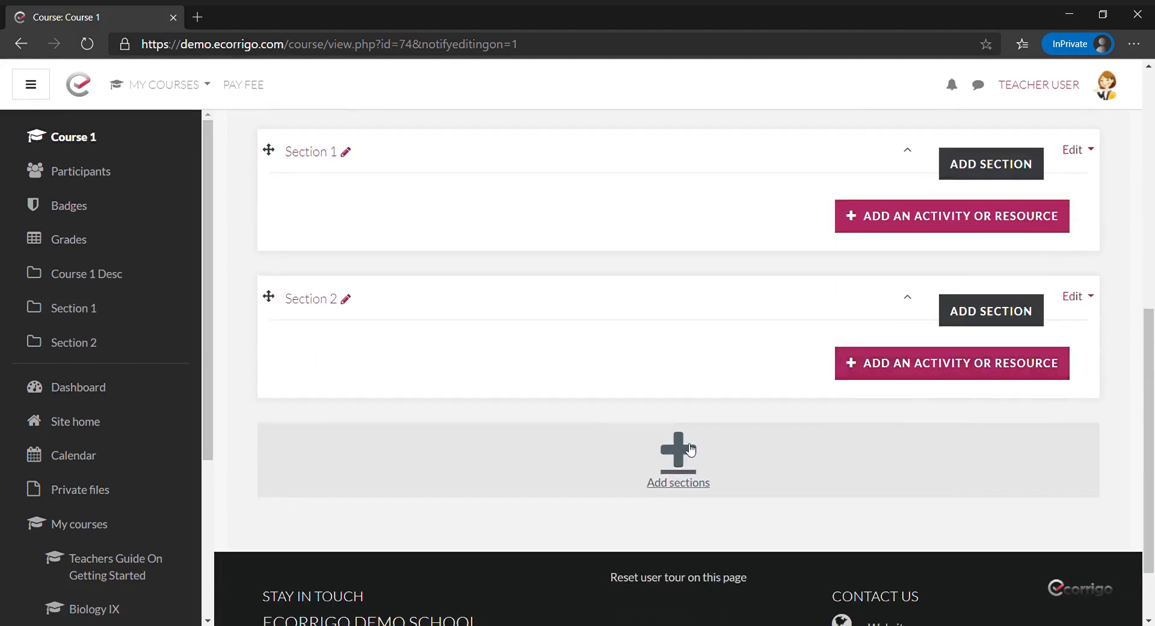
{"action": "scroll", "coordinate": [542, 382], "scroll_direction": "up", "scroll_amount": 9}
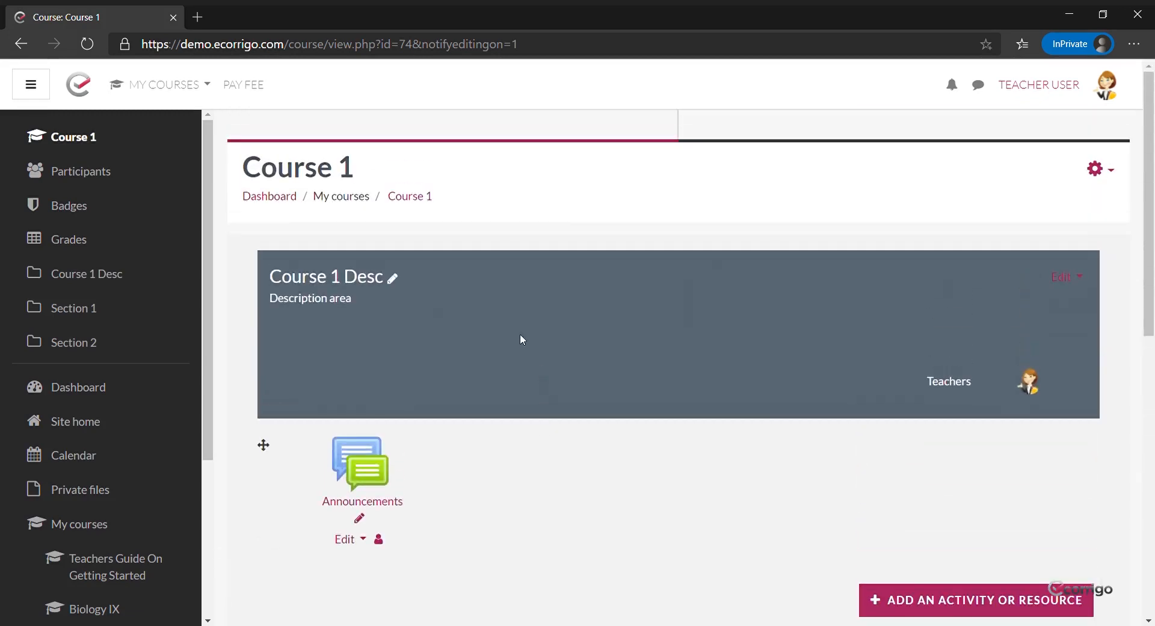
{"action": "left_click", "coordinate": [398, 281]}
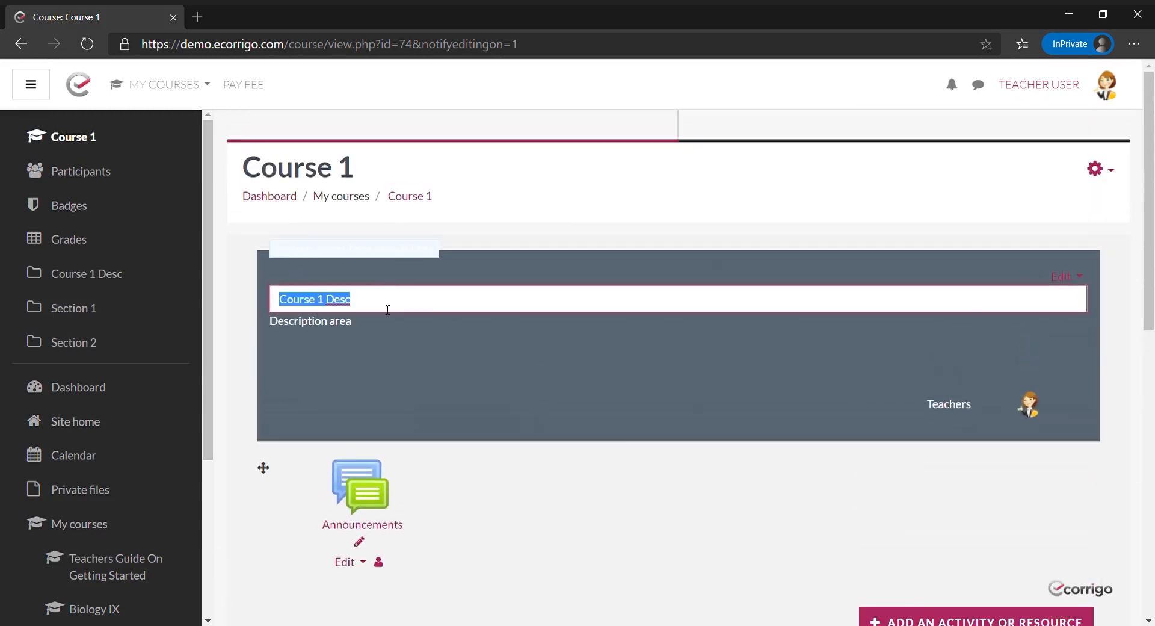
{"action": "type", "text": "Cour"}
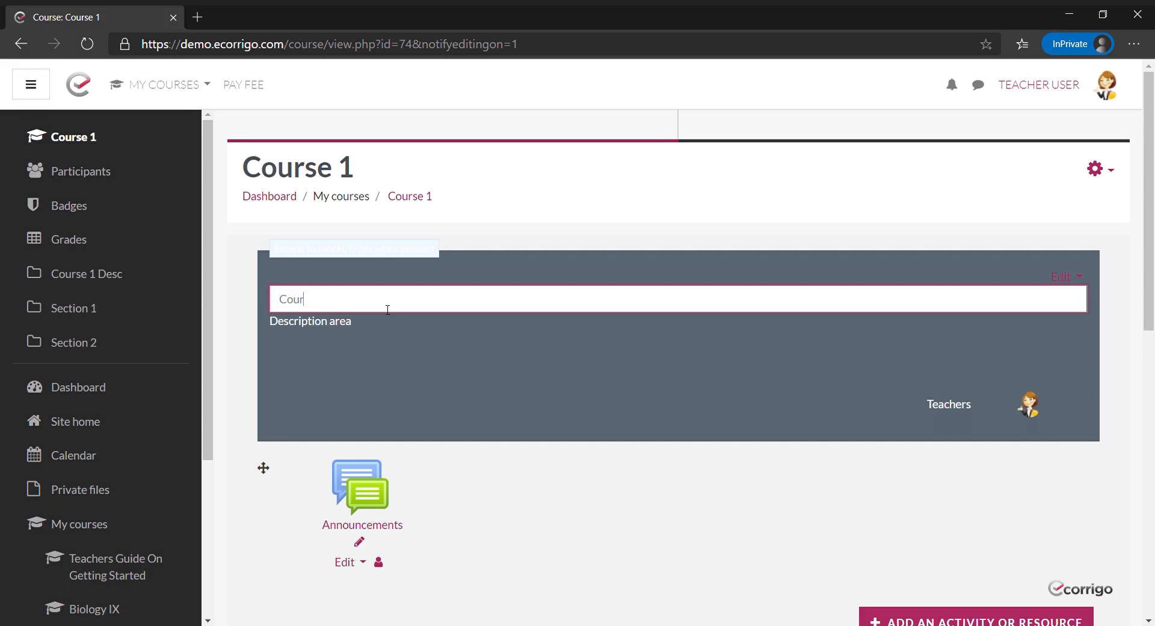
{"action": "type", "text": "se 01 description value"}
{"action": "key", "text": "Return"}
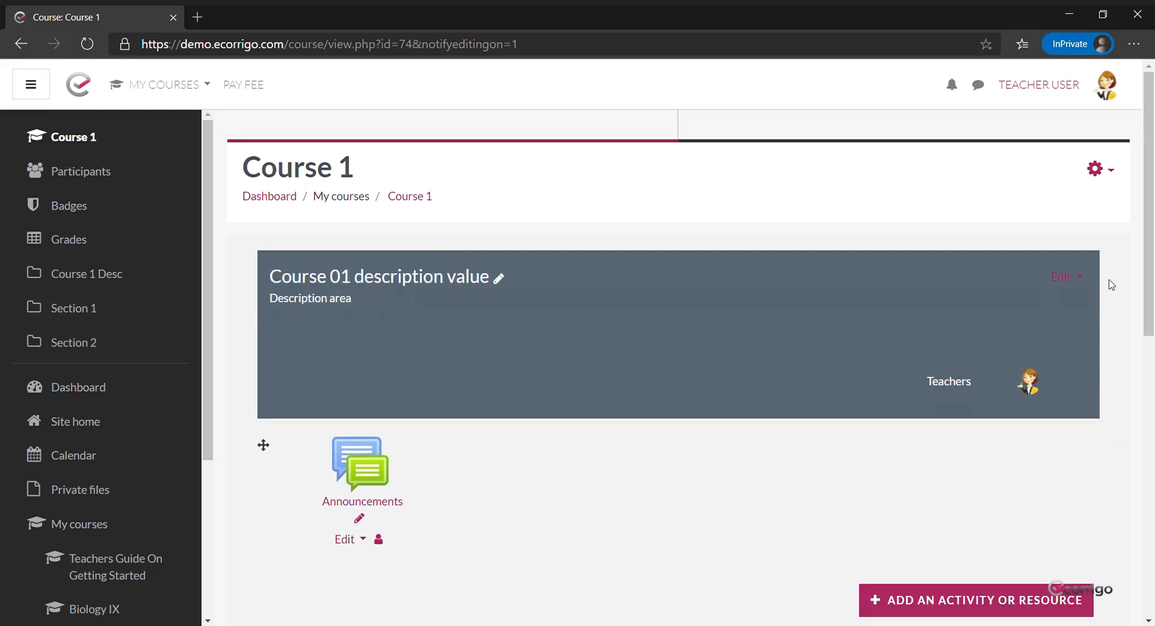
Extend the description section's summary to read "Description area for course 01" and save the section.
{"action": "left_click", "coordinate": [1075, 280]}
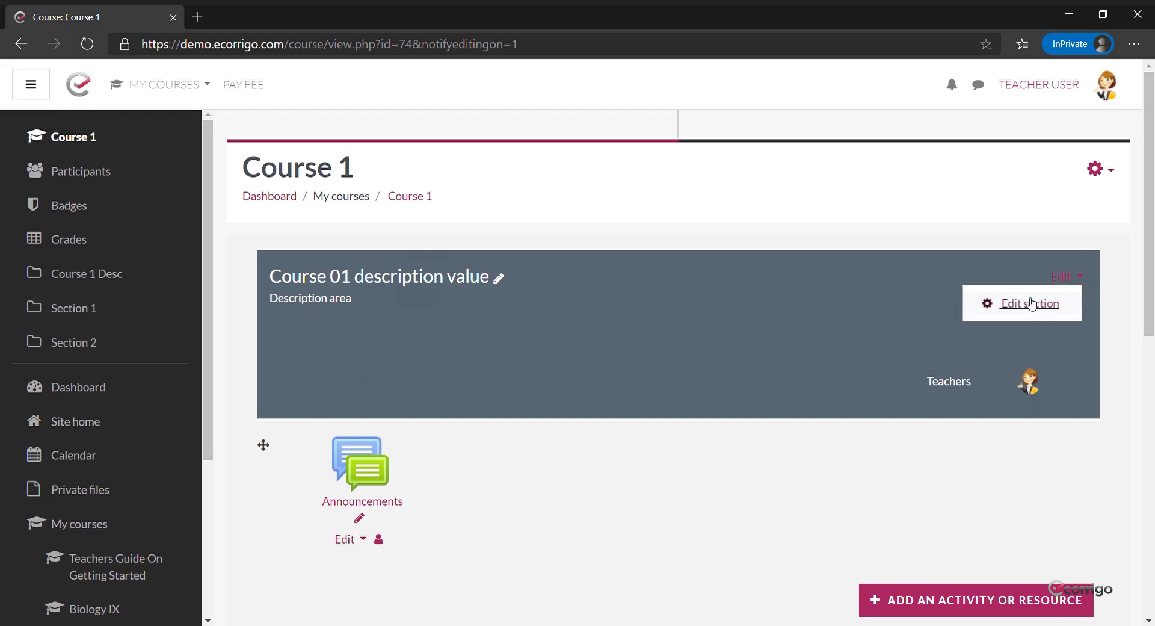
{"action": "left_click", "coordinate": [1031, 304]}
{"action": "scroll", "coordinate": [702, 343], "scroll_direction": "down", "scroll_amount": 3}
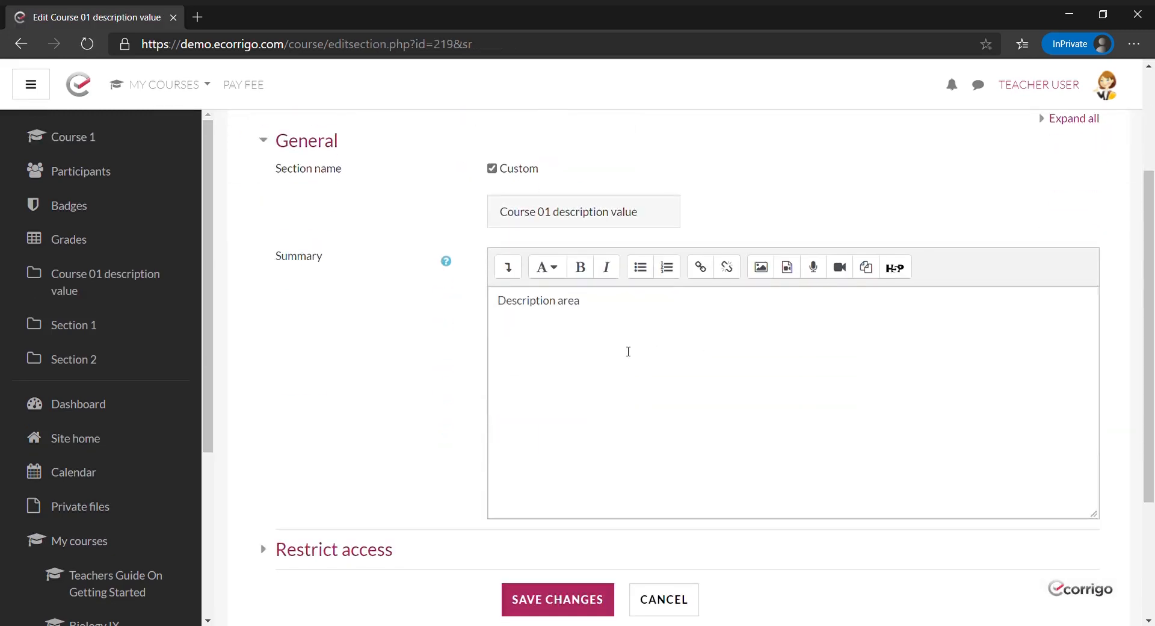
{"action": "left_click", "coordinate": [616, 307]}
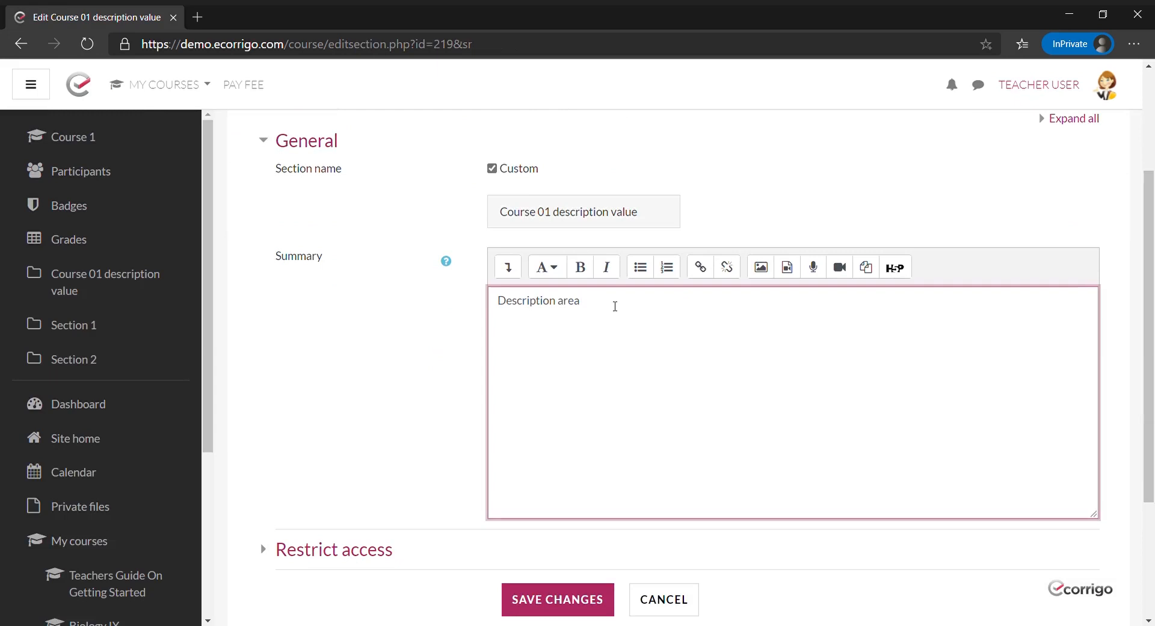
{"action": "type", "text": "for course 01"}
{"action": "scroll", "coordinate": [681, 311], "scroll_direction": "down", "scroll_amount": 3}
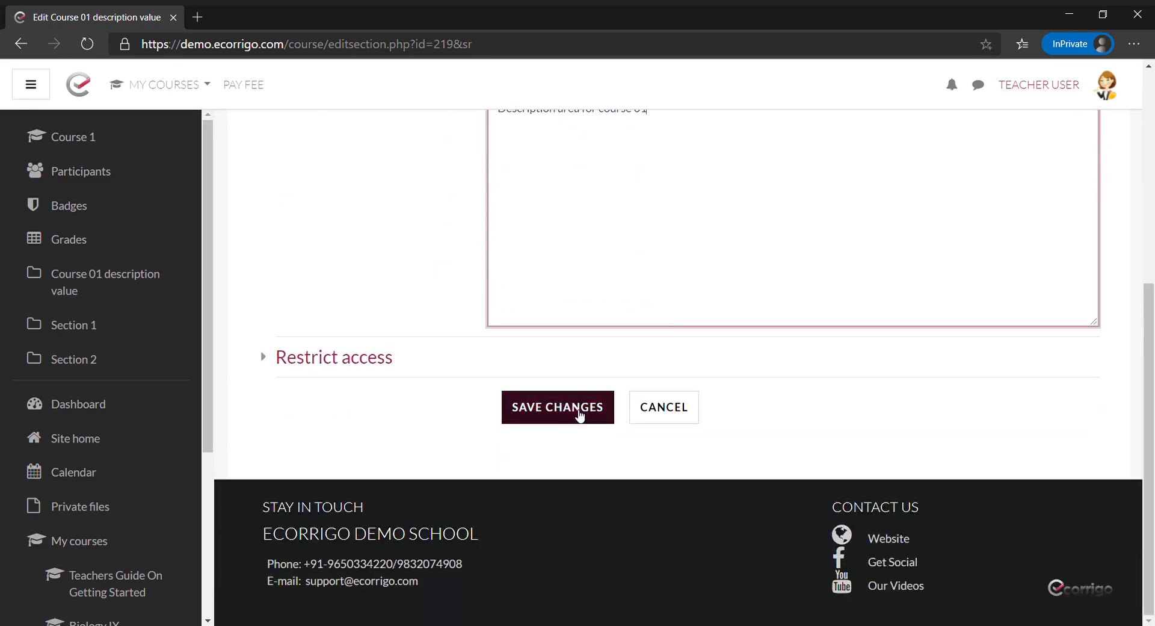
{"action": "left_click", "coordinate": [580, 414]}
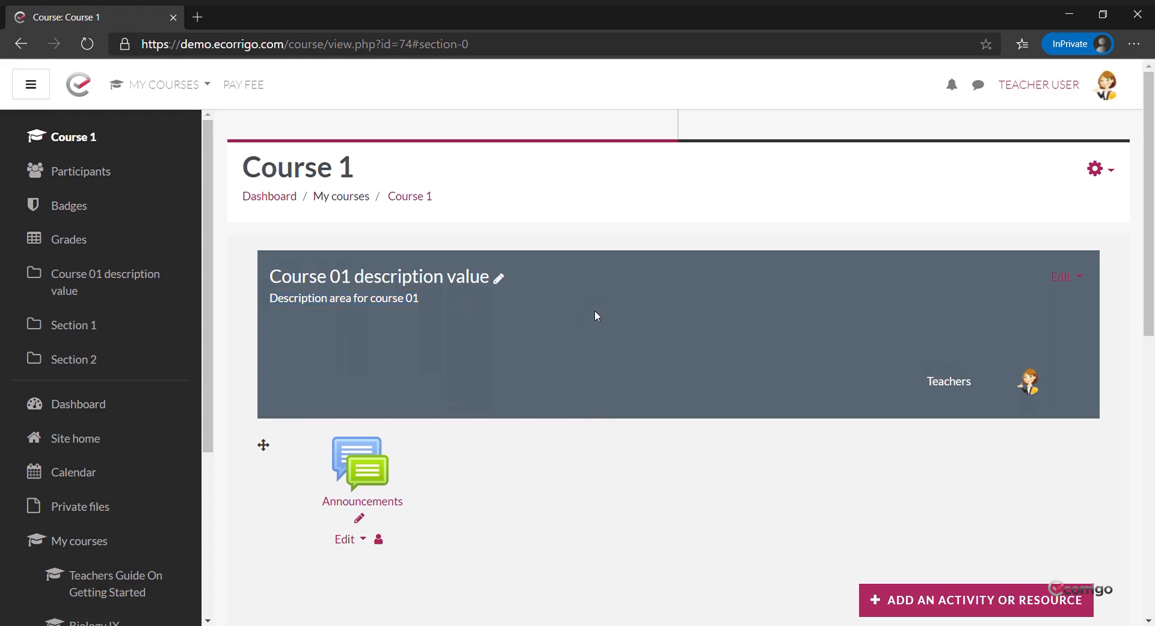
Start a new course badge named "Badge of Excellence" with version 1.0 and description "> 90 %".
{"action": "left_click", "coordinate": [85, 210]}
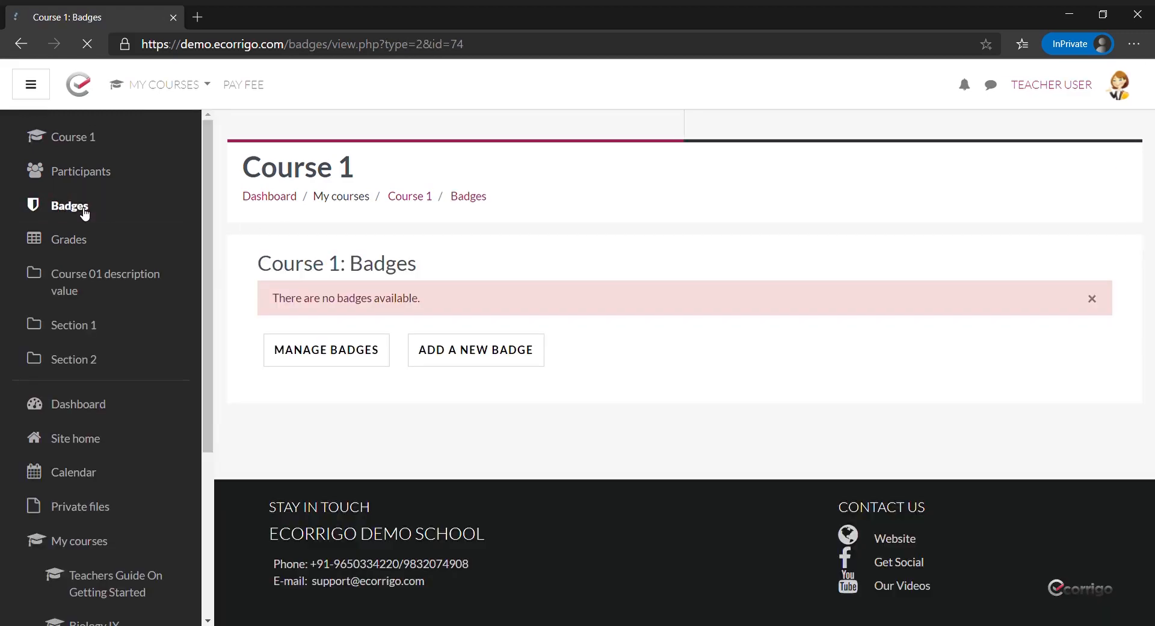
{"action": "left_click", "coordinate": [1092, 298]}
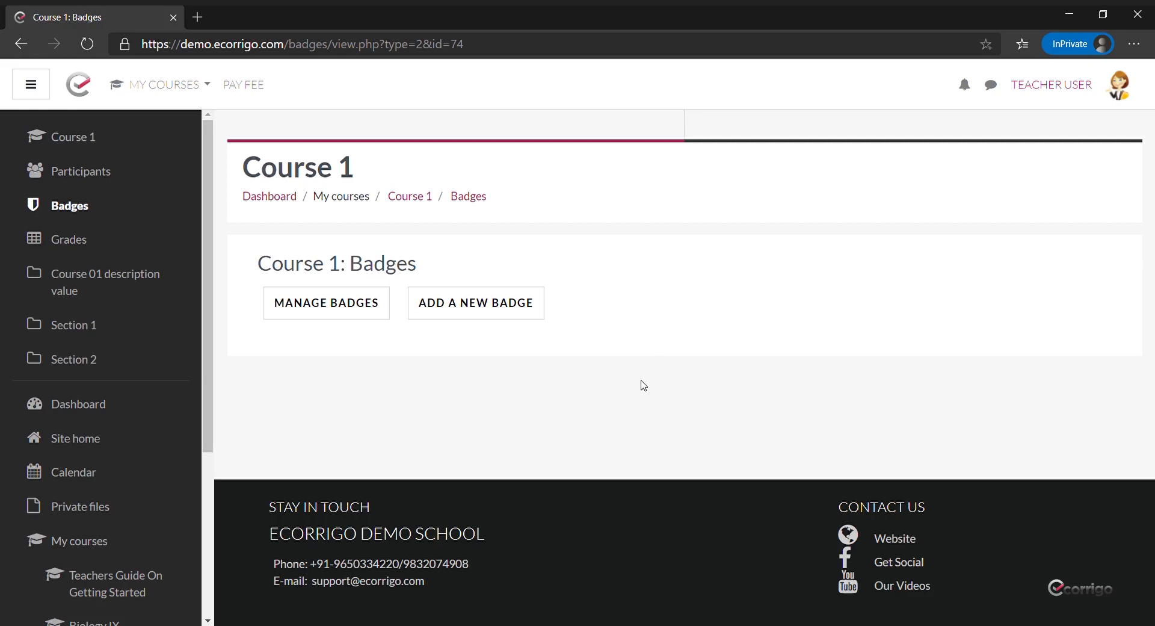
{"action": "left_click", "coordinate": [476, 307]}
{"action": "left_click", "coordinate": [630, 326]}
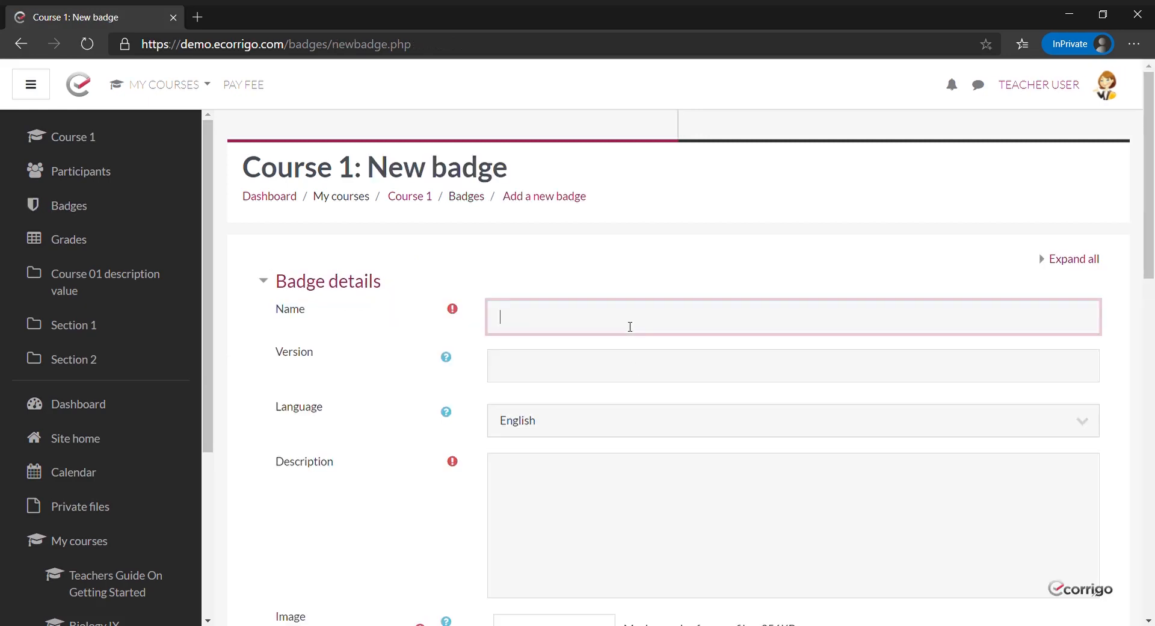
{"action": "type", "text": "Badge of Excellence"}
{"action": "left_click", "coordinate": [599, 372]}
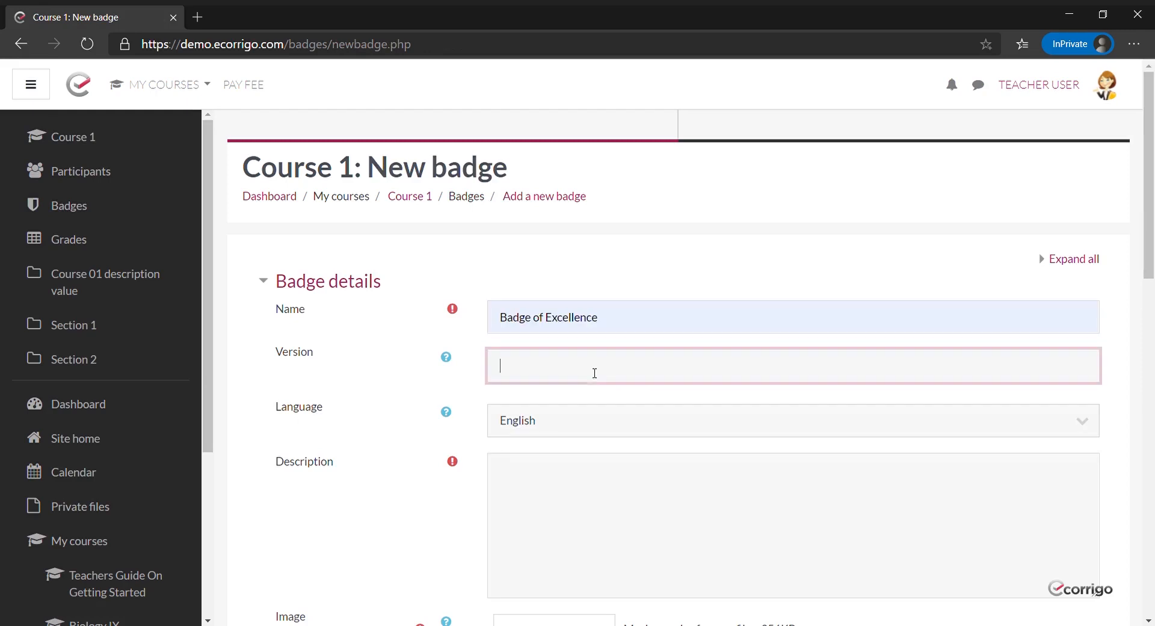
{"action": "type", "text": "1.0"}
{"action": "left_click", "coordinate": [592, 526]}
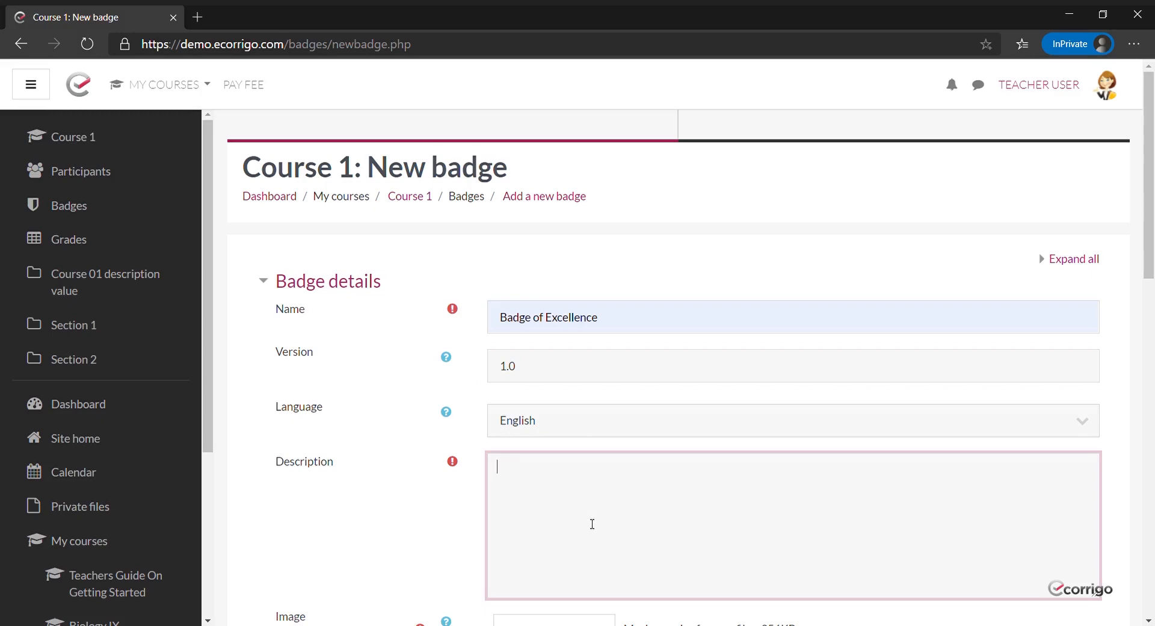
{"action": "type", "text": "> 90 %"}
Upload "Excellence Badge.jpg" from the computer as the badge's image.
{"action": "scroll", "coordinate": [307, 340], "scroll_direction": "down", "scroll_amount": 5}
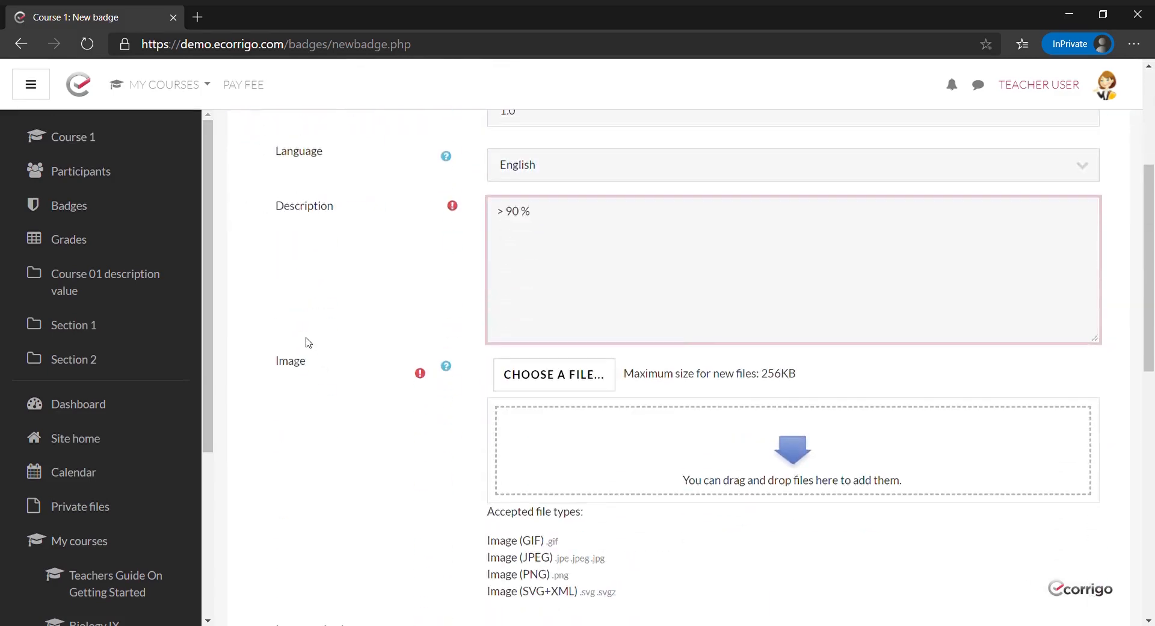
{"action": "left_click", "coordinate": [597, 299]}
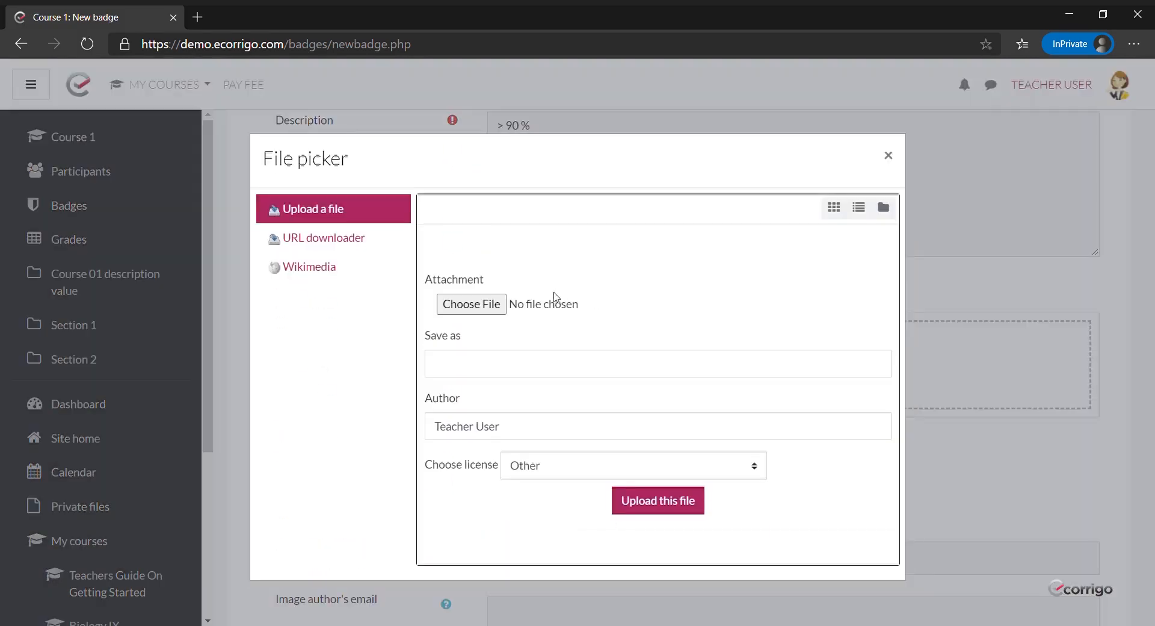
{"action": "left_click", "coordinate": [484, 309]}
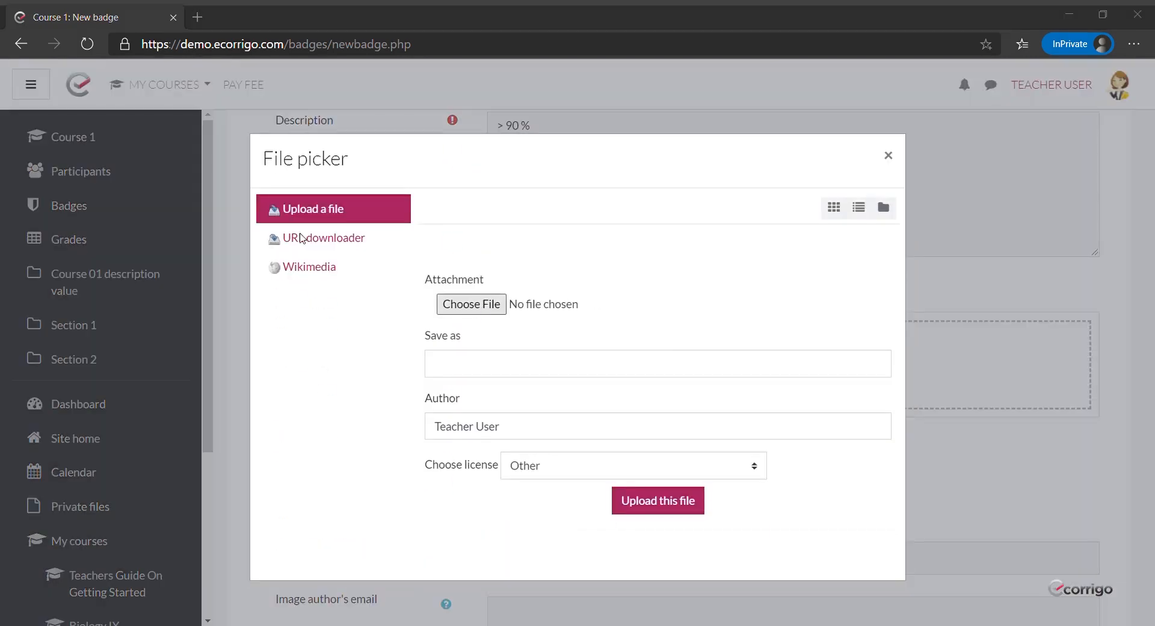
{"action": "double_click", "coordinate": [457, 345]}
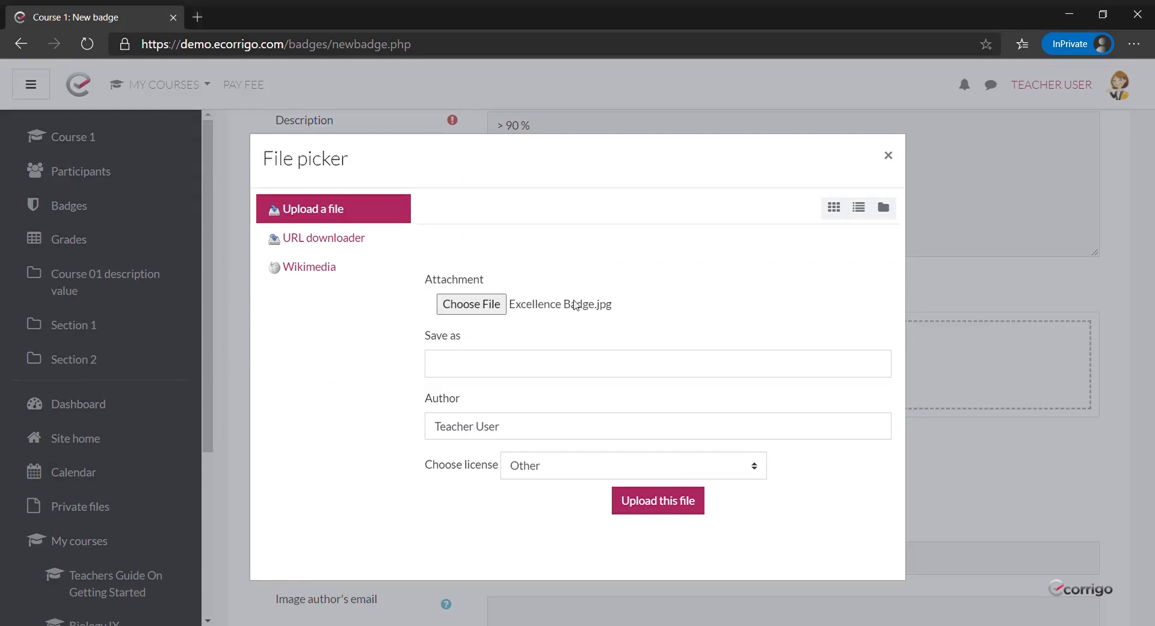
{"action": "left_click", "coordinate": [682, 510]}
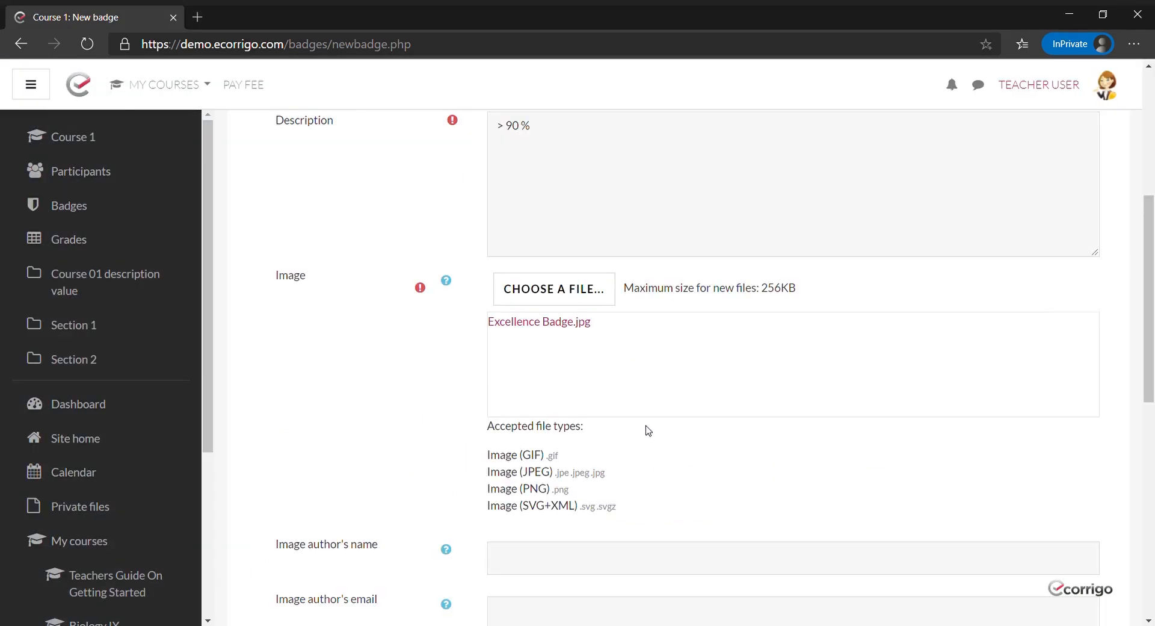
Fill in the issuer name in the badge's issuer details and create the badge.
{"action": "scroll", "coordinate": [632, 429], "scroll_direction": "down", "scroll_amount": 7}
{"action": "scroll", "coordinate": [457, 430], "scroll_direction": "down", "scroll_amount": 1}
{"action": "left_click", "coordinate": [552, 305]}
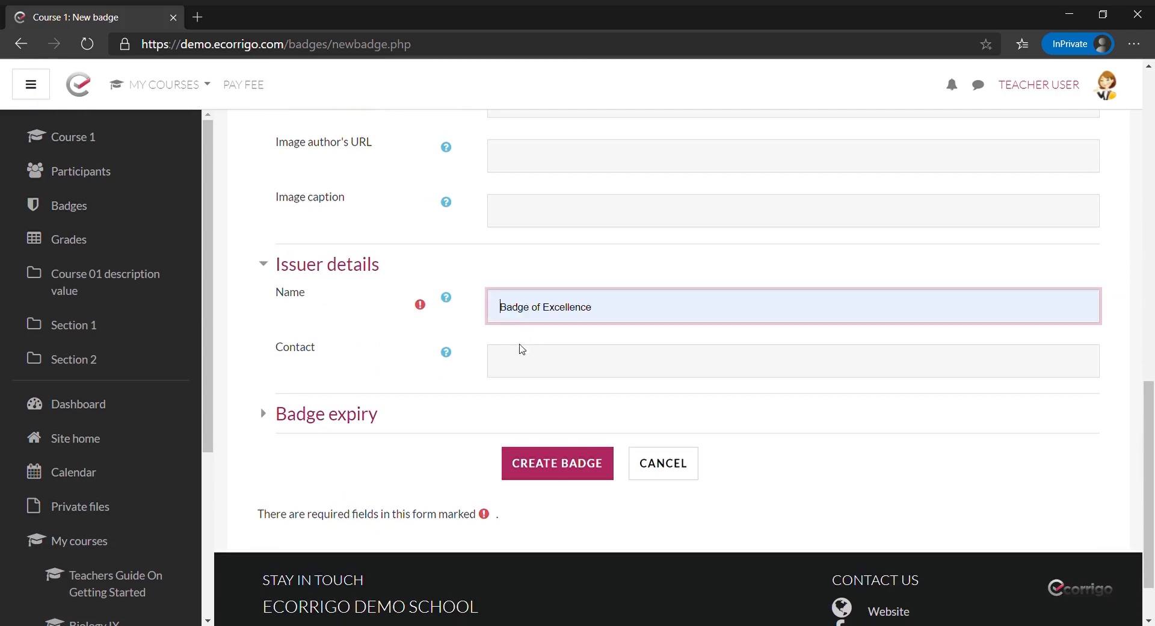
{"action": "left_click", "coordinate": [525, 371]}
{"action": "left_click", "coordinate": [560, 474]}
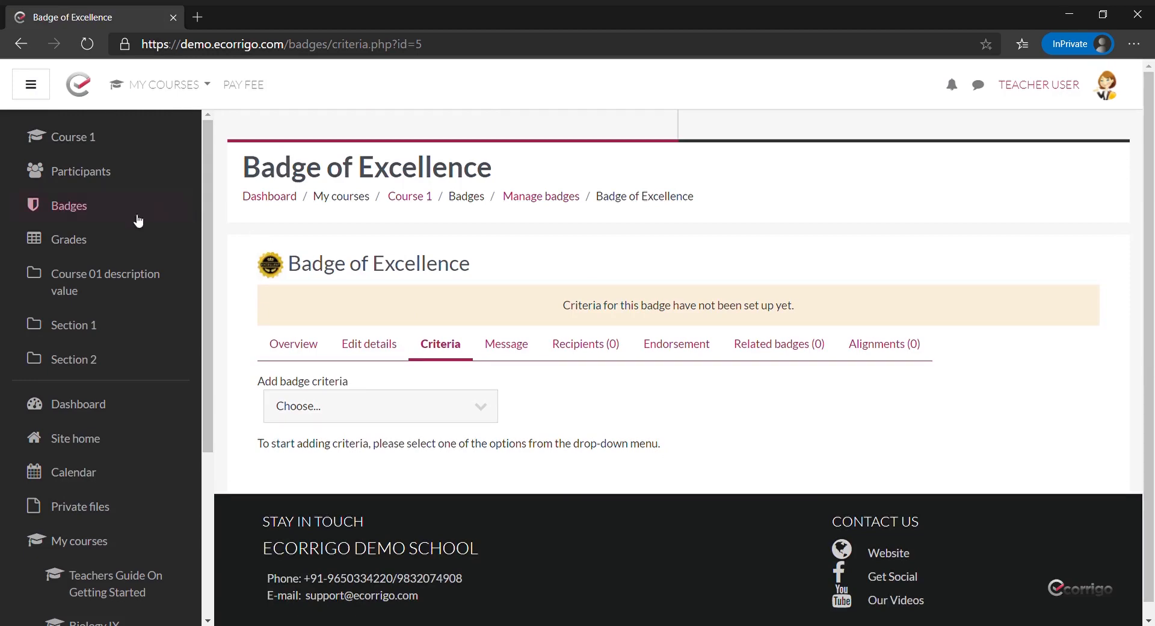
Open the course grades and review the grader report for all participants.
{"action": "left_click", "coordinate": [68, 239]}
{"action": "scroll", "coordinate": [660, 266], "scroll_direction": "down", "scroll_amount": 4}
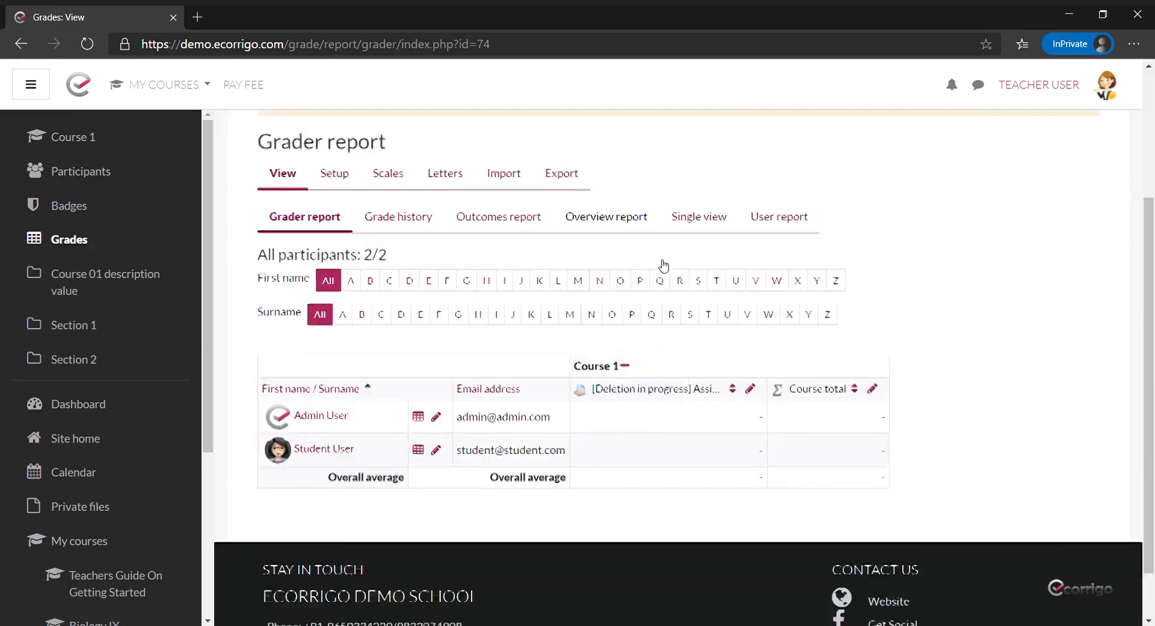
{"action": "scroll", "coordinate": [662, 265], "scroll_direction": "up", "scroll_amount": 4}
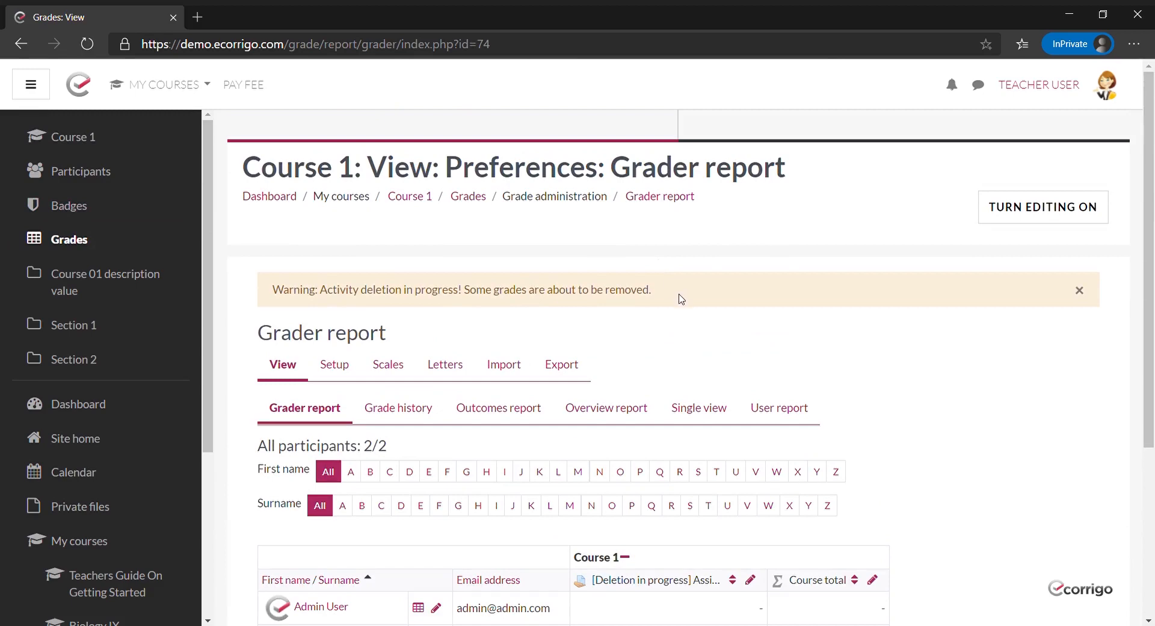
Add a custom grading scale named "s1" with the values a,b,c,d and save it.
{"action": "left_click", "coordinate": [386, 367]}
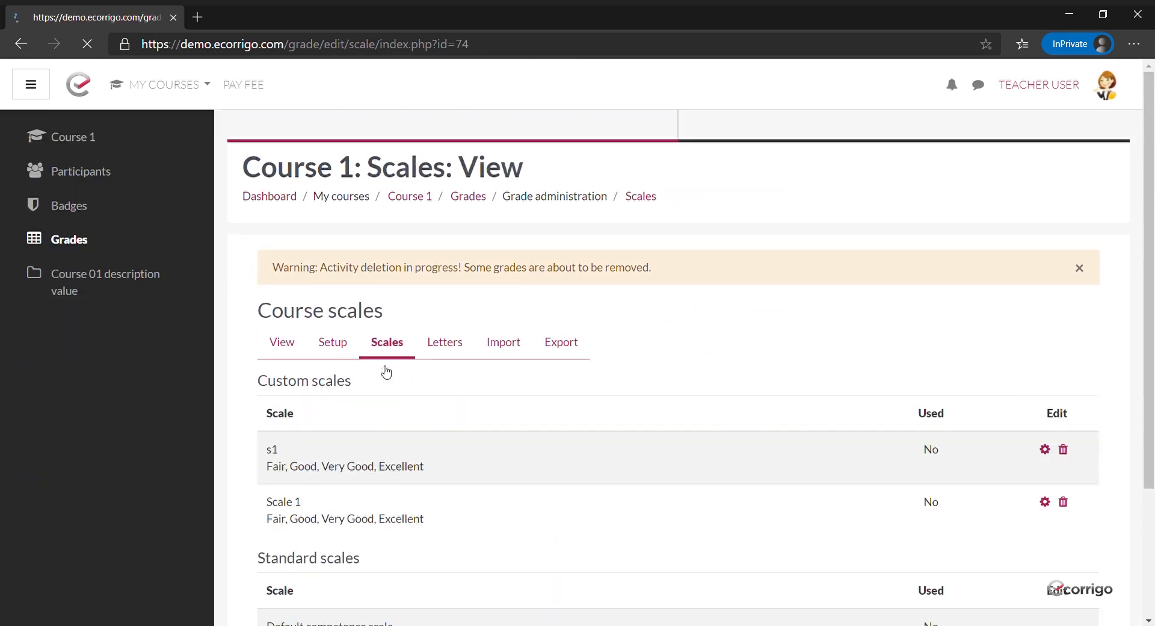
{"action": "scroll", "coordinate": [387, 373], "scroll_direction": "down", "scroll_amount": 4}
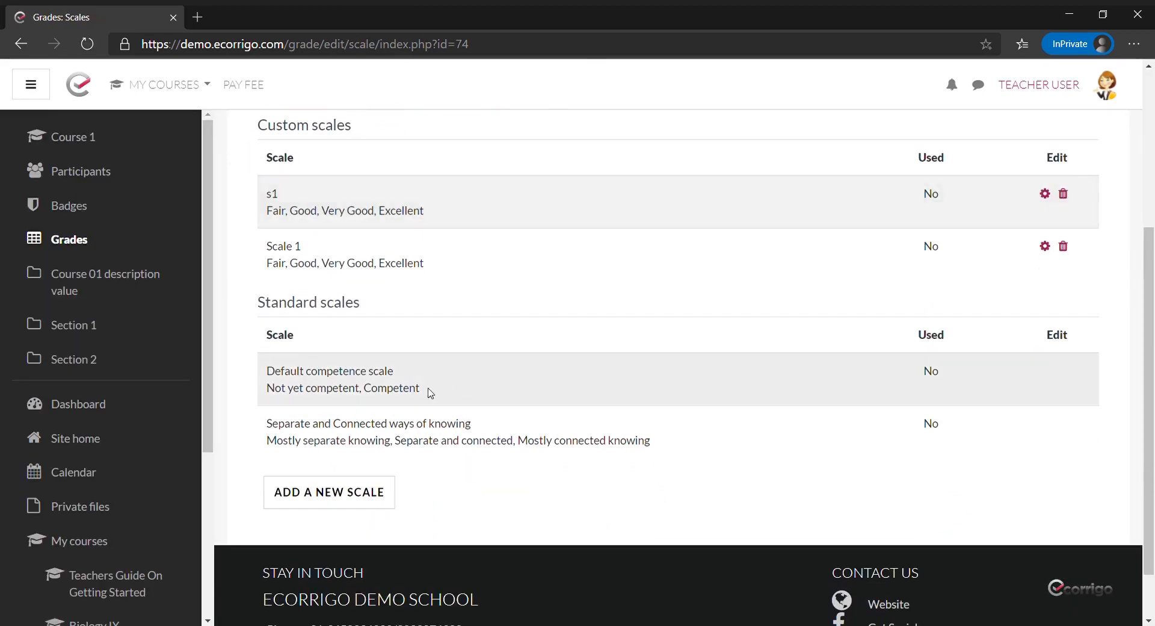
{"action": "left_click", "coordinate": [328, 502]}
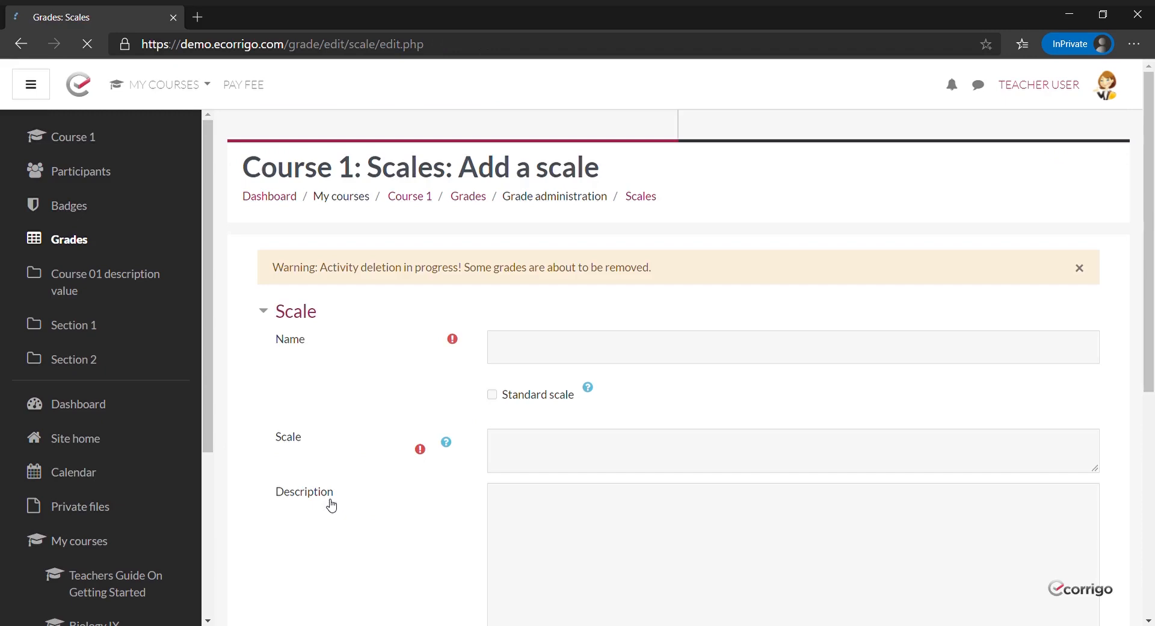
{"action": "left_click", "coordinate": [554, 346]}
{"action": "type", "text": "s1"}
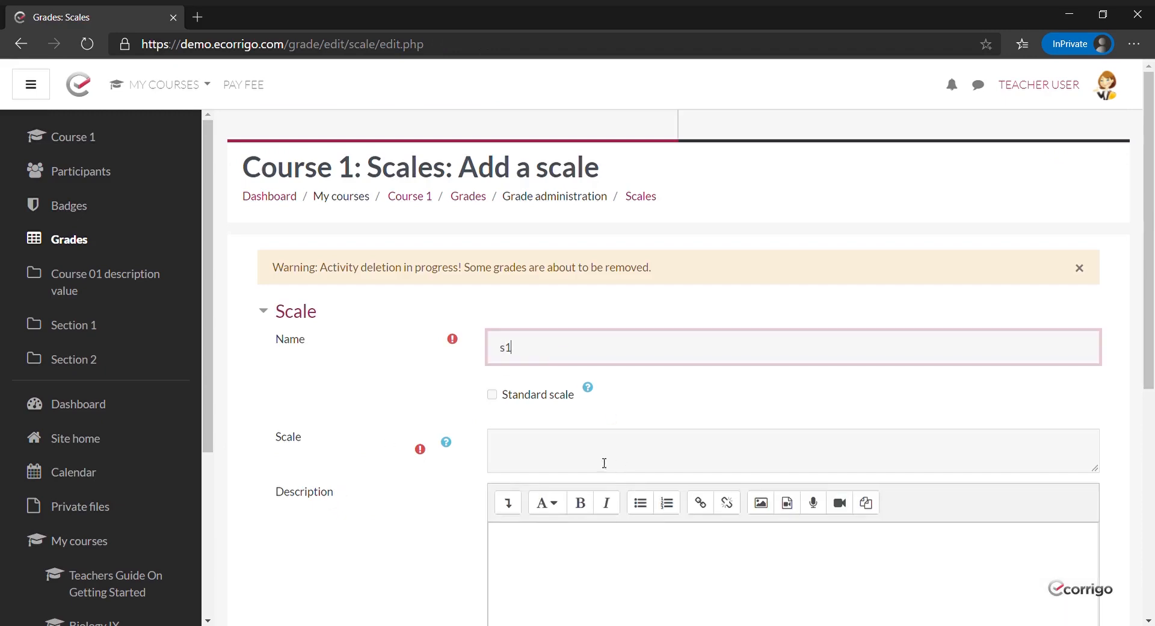
{"action": "left_click", "coordinate": [568, 454]}
{"action": "type", "text": "a,b"}
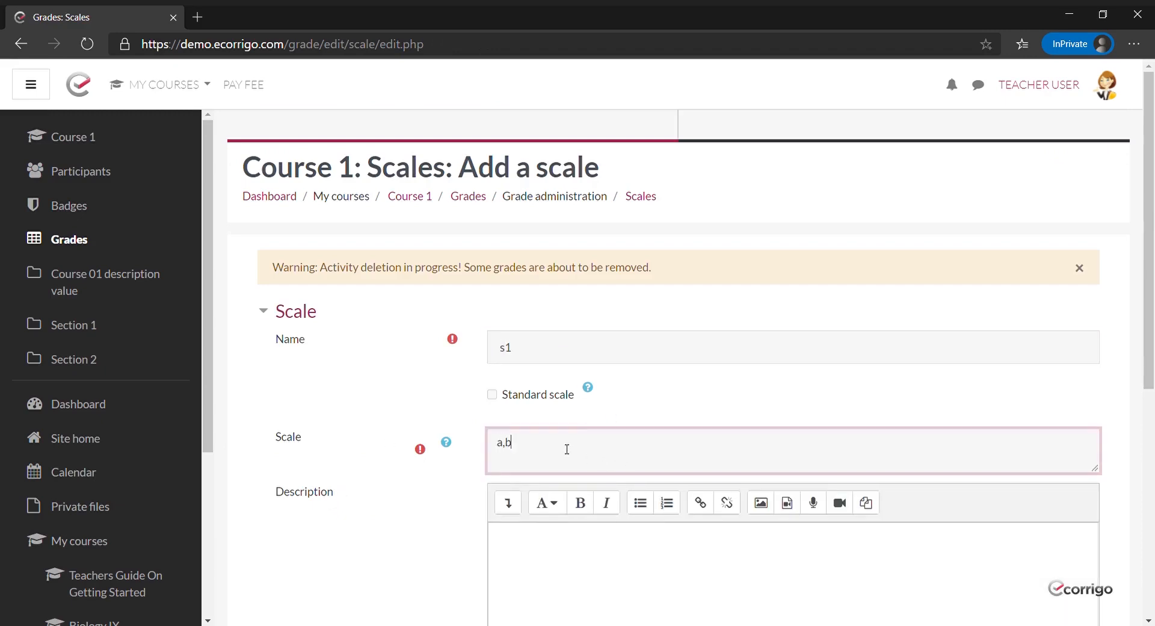
{"action": "type", "text": ",c,d"}
{"action": "scroll", "coordinate": [574, 409], "scroll_direction": "down", "scroll_amount": 6}
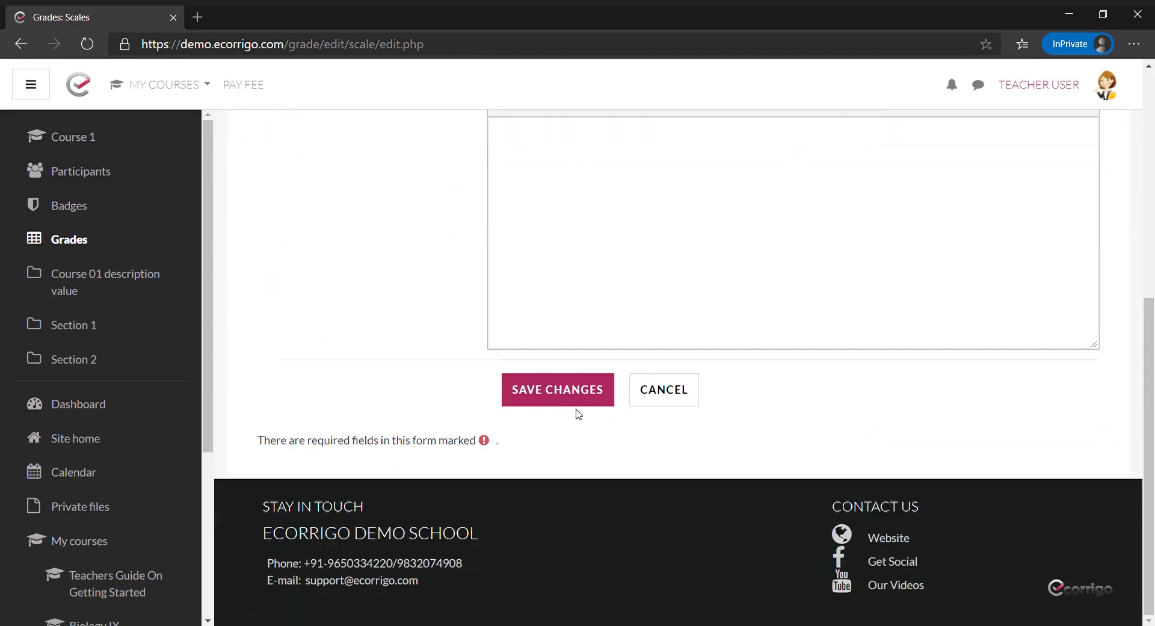
{"action": "left_click", "coordinate": [576, 402]}
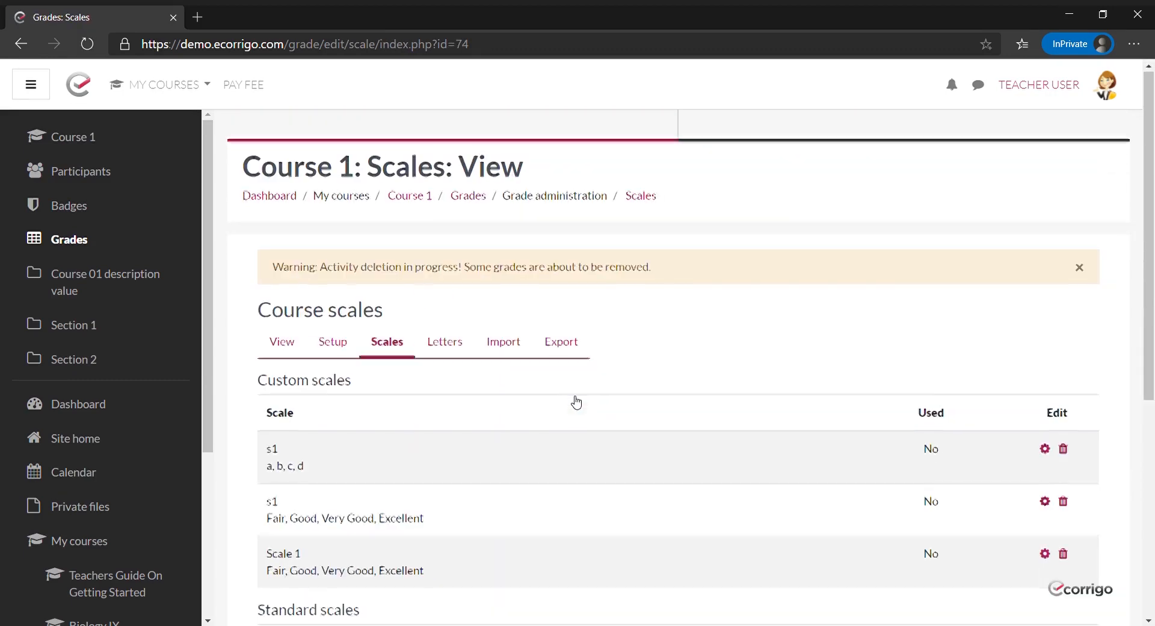
Review the saved scale s1 in the course's list of custom scales.
{"action": "scroll", "coordinate": [381, 313], "scroll_direction": "down", "scroll_amount": 3}
{"action": "left_click_drag", "start_coordinate": [316, 301], "coordinate": [253, 305]}
{"action": "left_click", "coordinate": [449, 289]}
{"action": "left_click", "coordinate": [354, 297]}
{"action": "scroll", "coordinate": [416, 325], "scroll_direction": "up", "scroll_amount": 3}
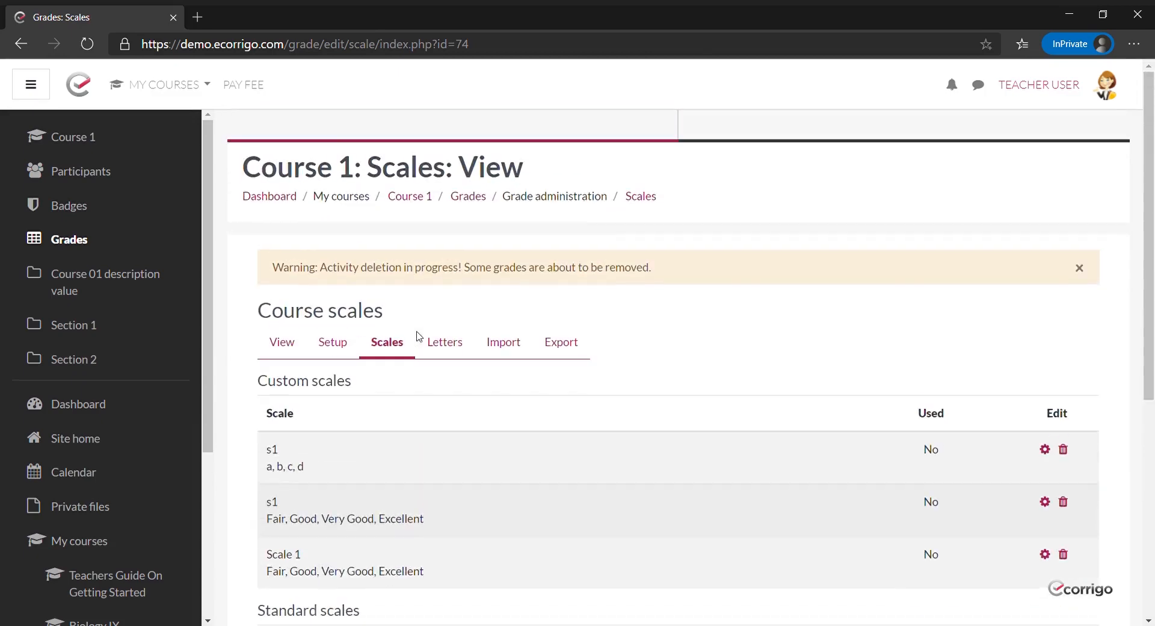
Return to the Course 1 page and open its Announcements forum.
{"action": "left_click", "coordinate": [407, 206]}
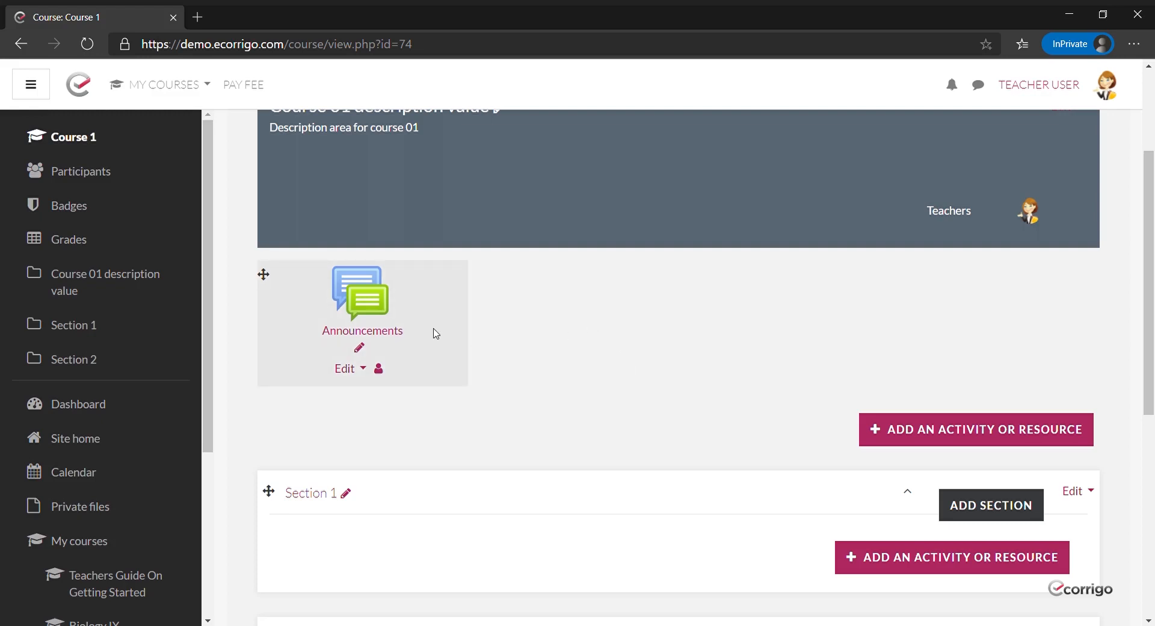
{"action": "left_click_drag", "start_coordinate": [424, 337], "coordinate": [309, 336]}
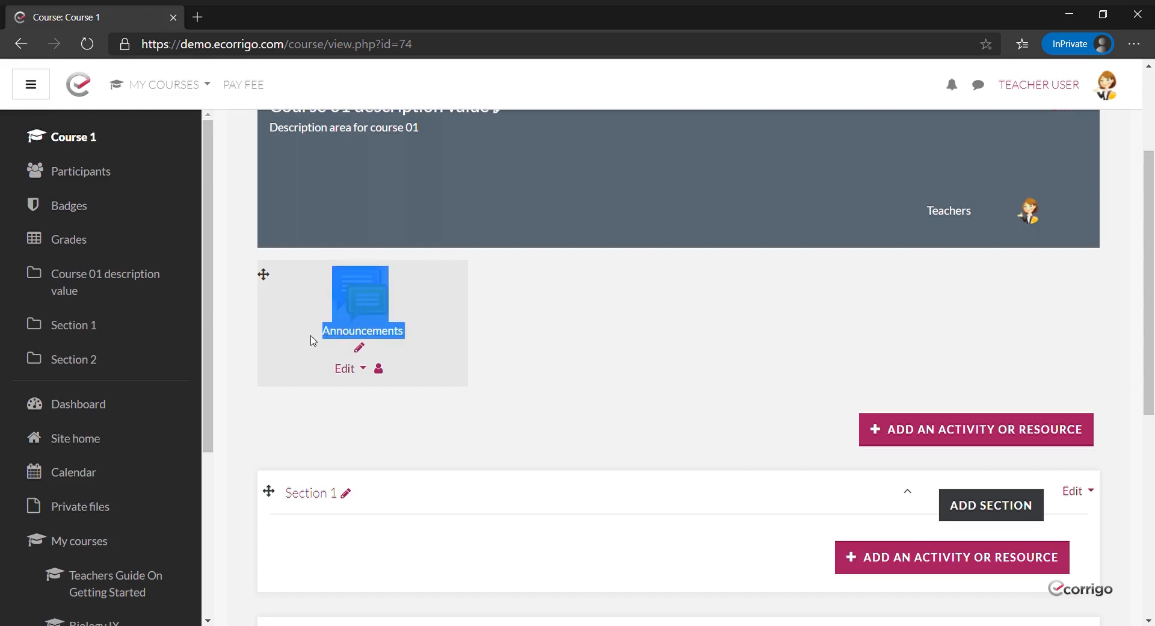
{"action": "left_click", "coordinate": [556, 329]}
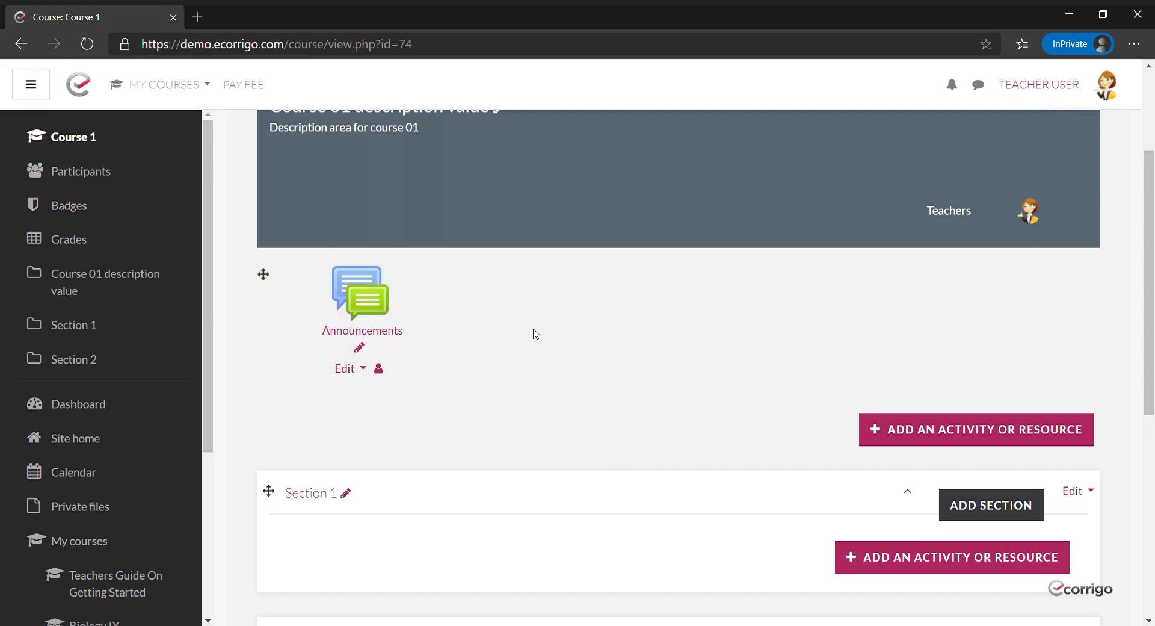
{"action": "left_click", "coordinate": [362, 294]}
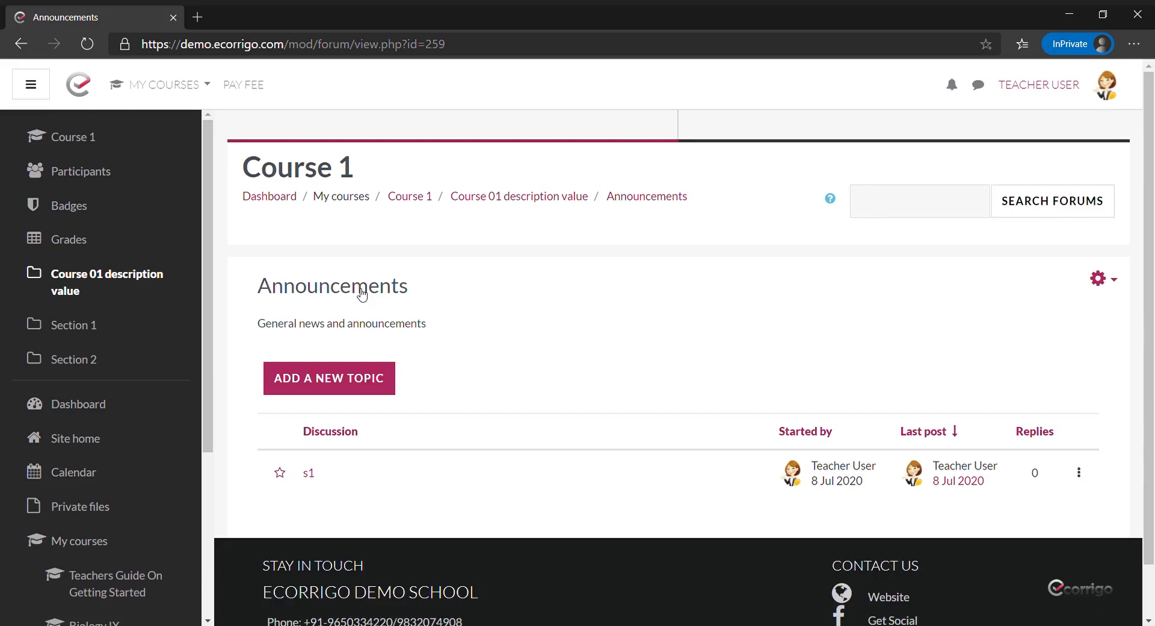
{"action": "left_click_drag", "start_coordinate": [266, 290], "coordinate": [479, 292]}
{"action": "left_click", "coordinate": [499, 314]}
Post a new announcement topic with the subject "a1" and the message "message 1", and open the posted discussion.
{"action": "left_click", "coordinate": [343, 387]}
{"action": "scroll", "coordinate": [347, 389], "scroll_direction": "down", "scroll_amount": 3}
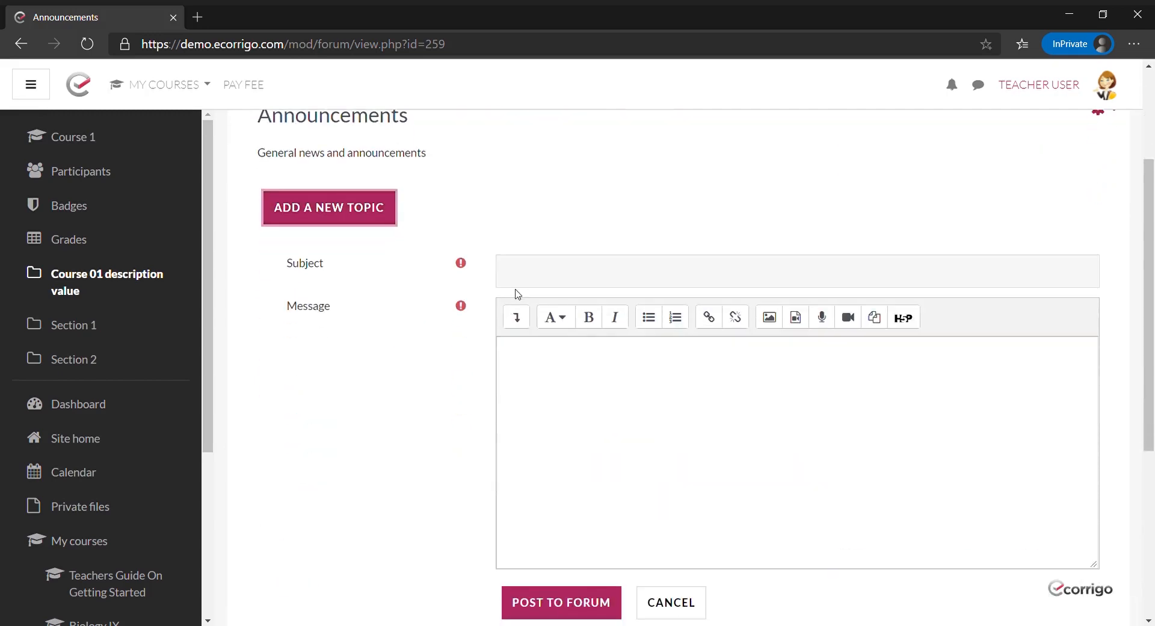
{"action": "left_click", "coordinate": [529, 281]}
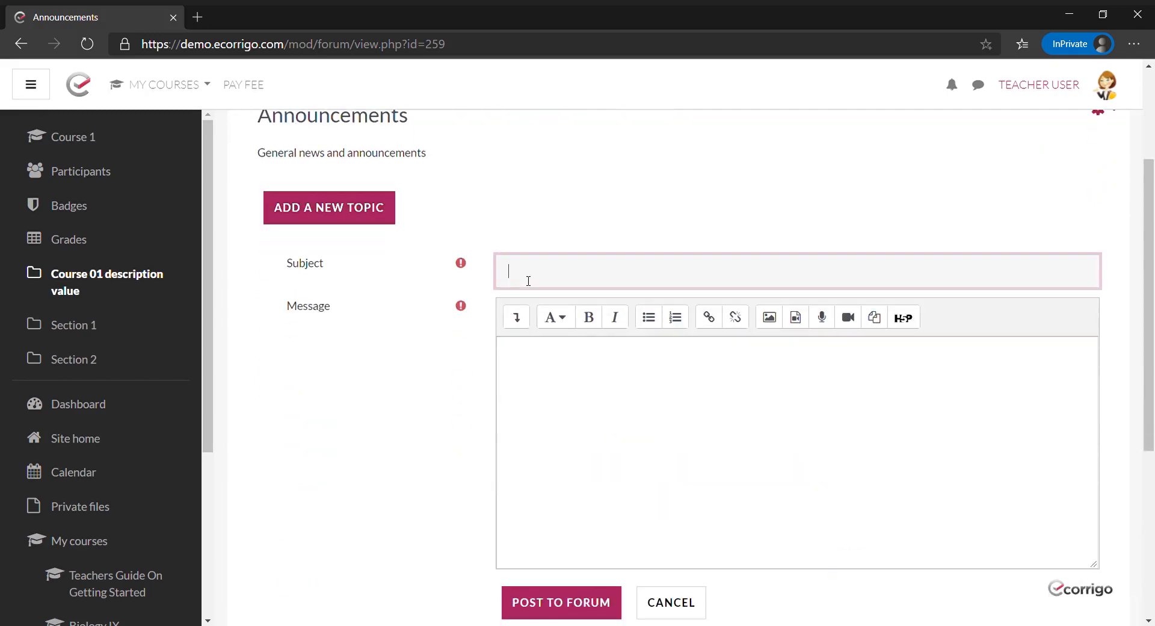
{"action": "left_click", "coordinate": [570, 387]}
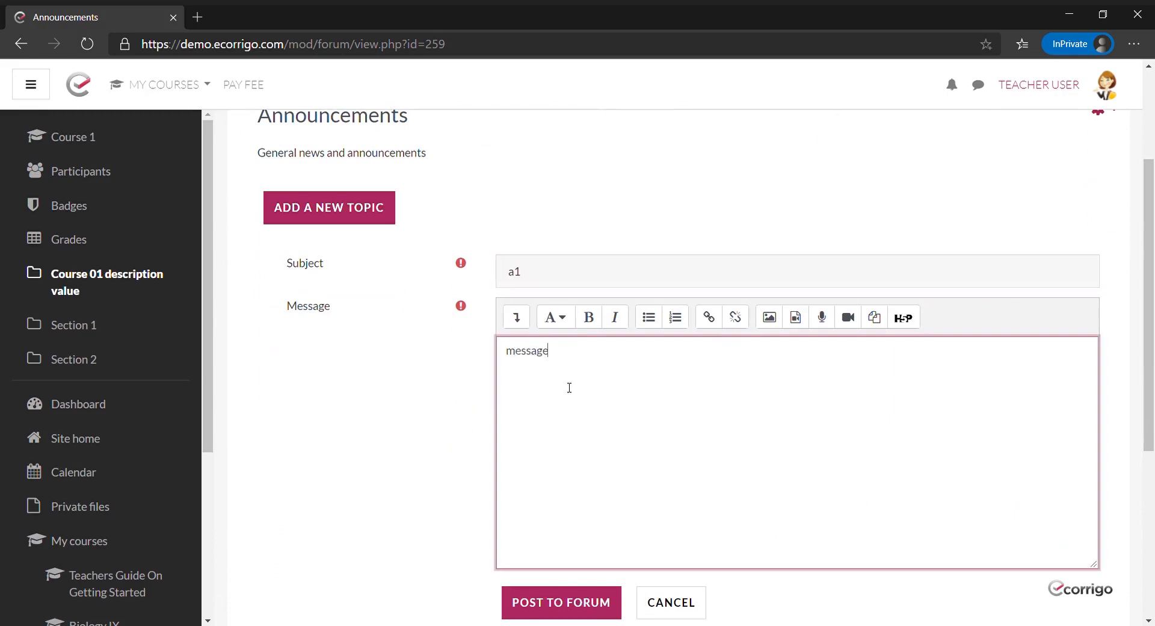
{"action": "scroll", "coordinate": [553, 397], "scroll_direction": "down", "scroll_amount": 3}
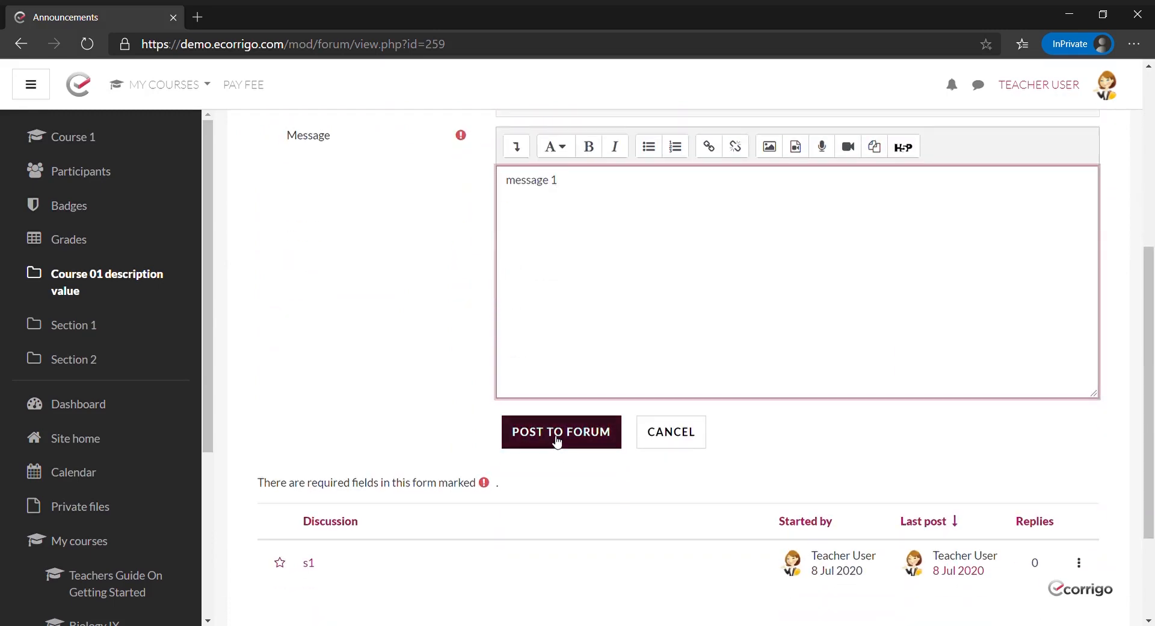
{"action": "left_click", "coordinate": [560, 439]}
{"action": "scroll", "coordinate": [541, 428], "scroll_direction": "down", "scroll_amount": 3}
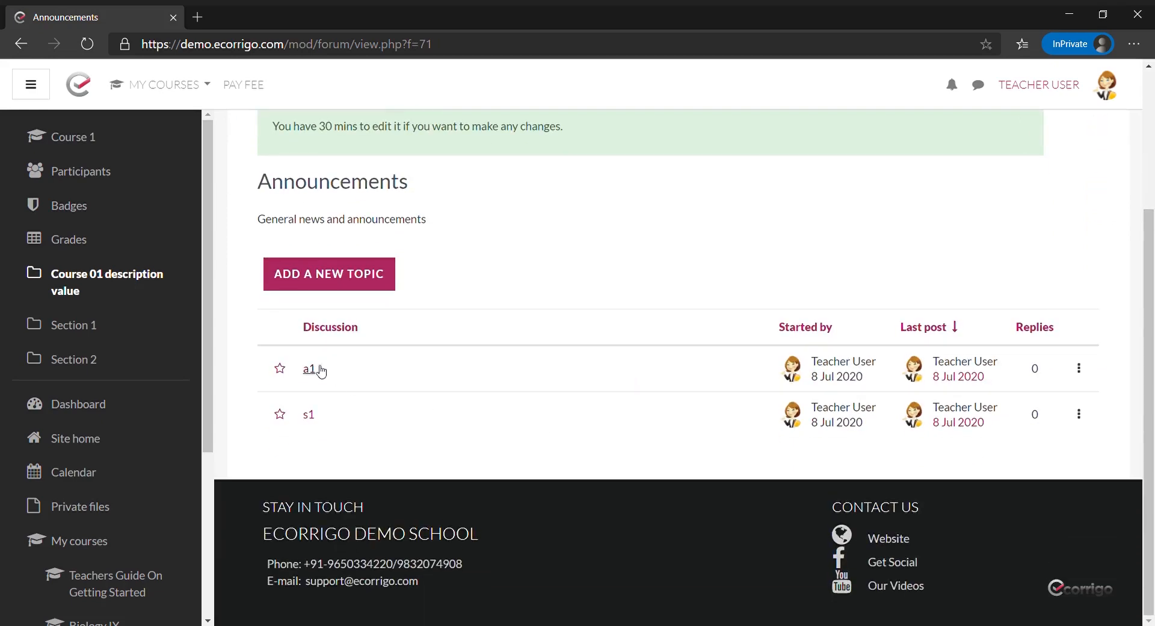
{"action": "left_click", "coordinate": [314, 370]}
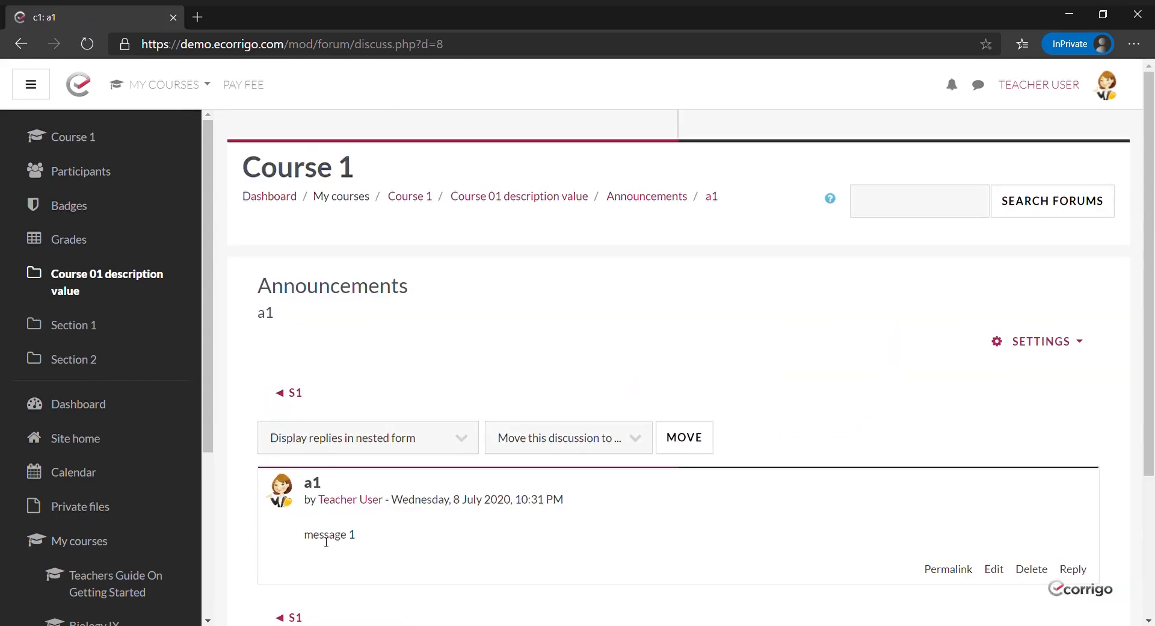
Go back to Course 1 and start a new Feedback activity in the course description section.
{"action": "left_click", "coordinate": [66, 147]}
{"action": "scroll", "coordinate": [637, 335], "scroll_direction": "down", "scroll_amount": 3}
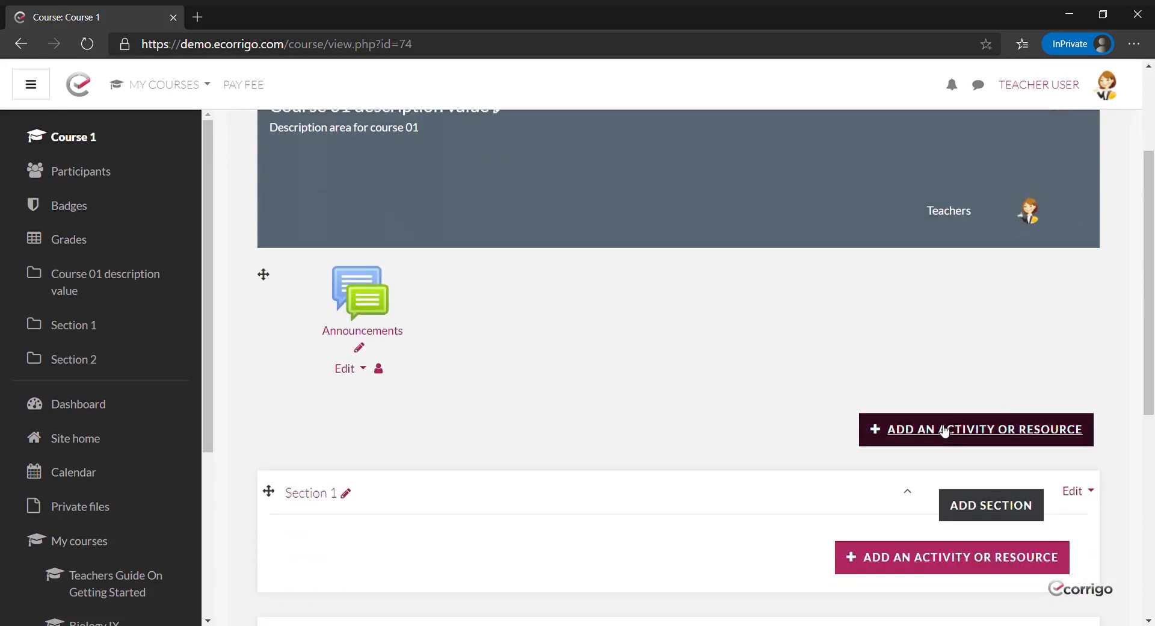
{"action": "left_click", "coordinate": [987, 428]}
{"action": "scroll", "coordinate": [545, 236], "scroll_direction": "down", "scroll_amount": 2}
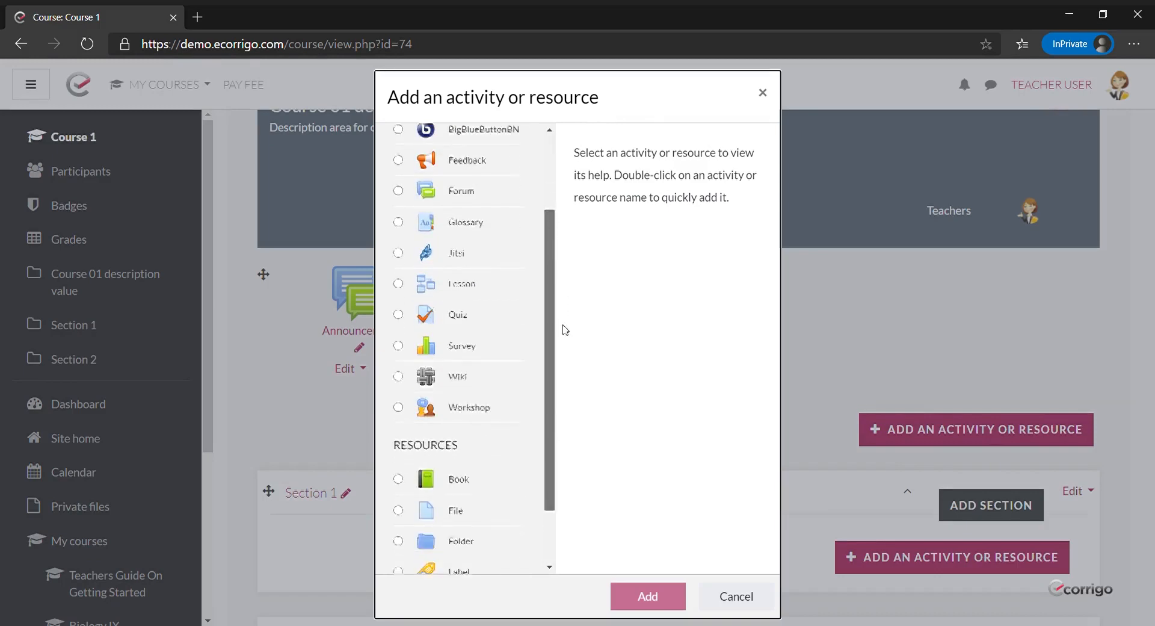
{"action": "scroll", "coordinate": [566, 254], "scroll_direction": "up", "scroll_amount": 2}
{"action": "scroll", "coordinate": [554, 277], "scroll_direction": "down", "scroll_amount": 3}
{"action": "scroll", "coordinate": [554, 284], "scroll_direction": "up", "scroll_amount": 3}
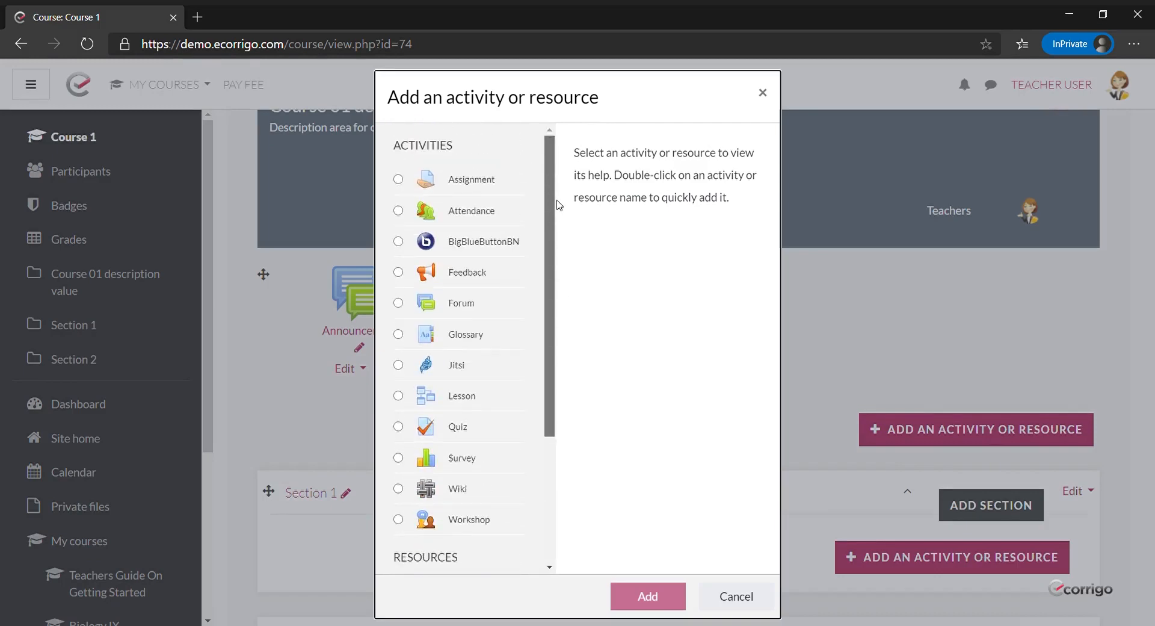
{"action": "left_click", "coordinate": [398, 272]}
{"action": "left_click_drag", "start_coordinate": [482, 275], "coordinate": [436, 275]}
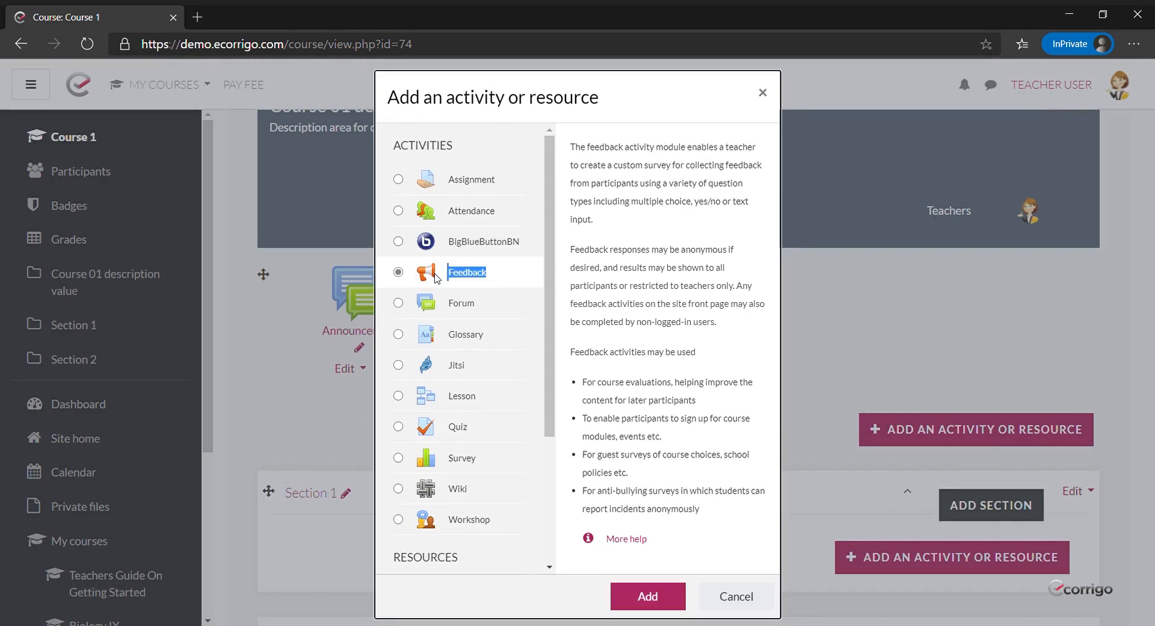
{"action": "left_click", "coordinate": [643, 596]}
Name the feedback activity "f1", fill in its description, and save it with a return to the course.
{"action": "left_click", "coordinate": [559, 381]}
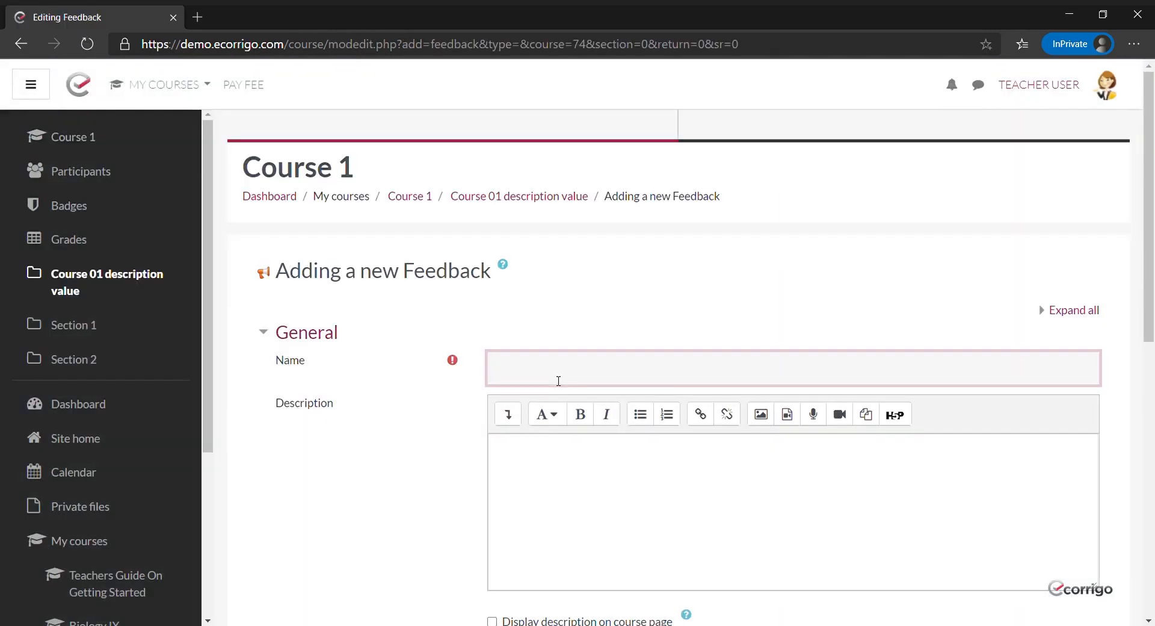
{"action": "type", "text": "f1"}
{"action": "left_click", "coordinate": [632, 501]}
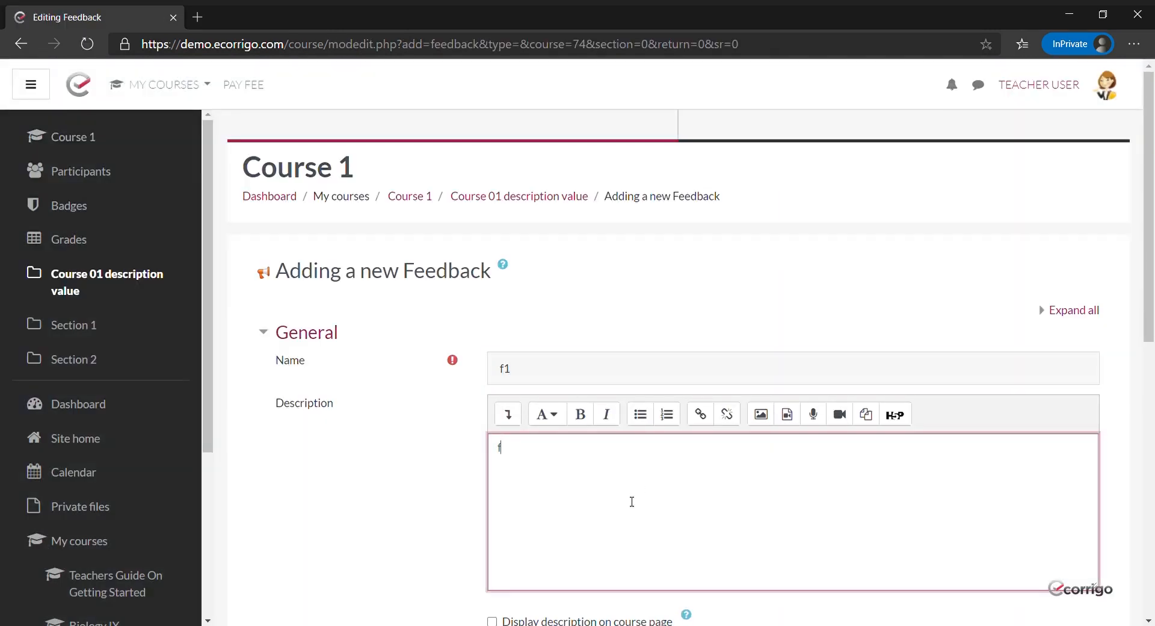
{"action": "scroll", "coordinate": [632, 502], "scroll_direction": "down", "scroll_amount": 10}
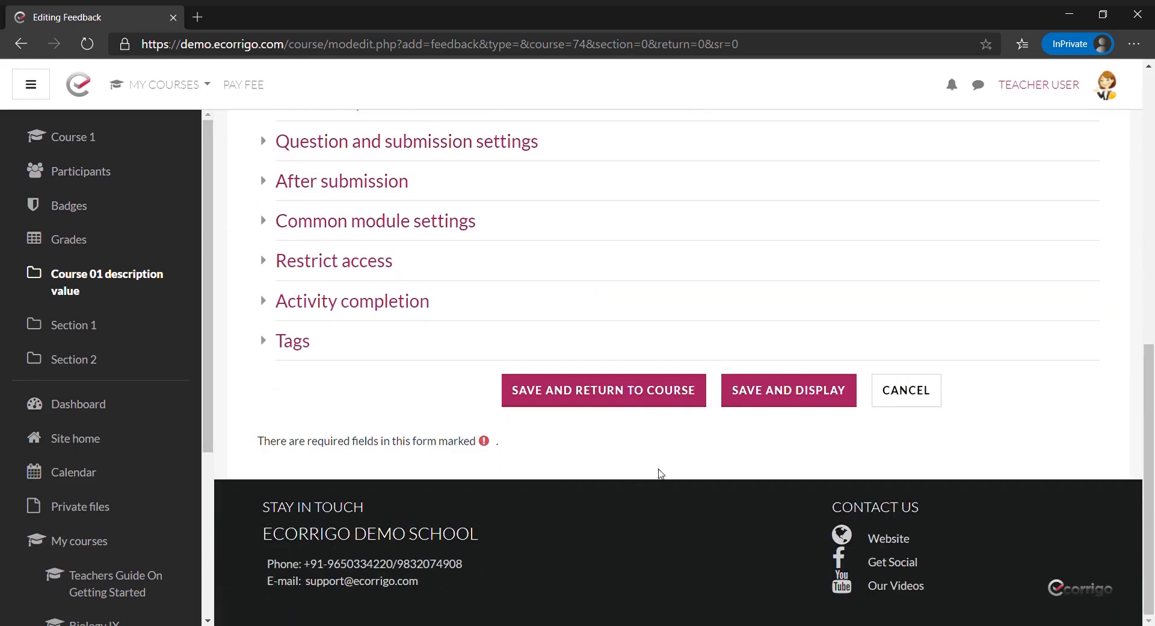
{"action": "left_click", "coordinate": [631, 397]}
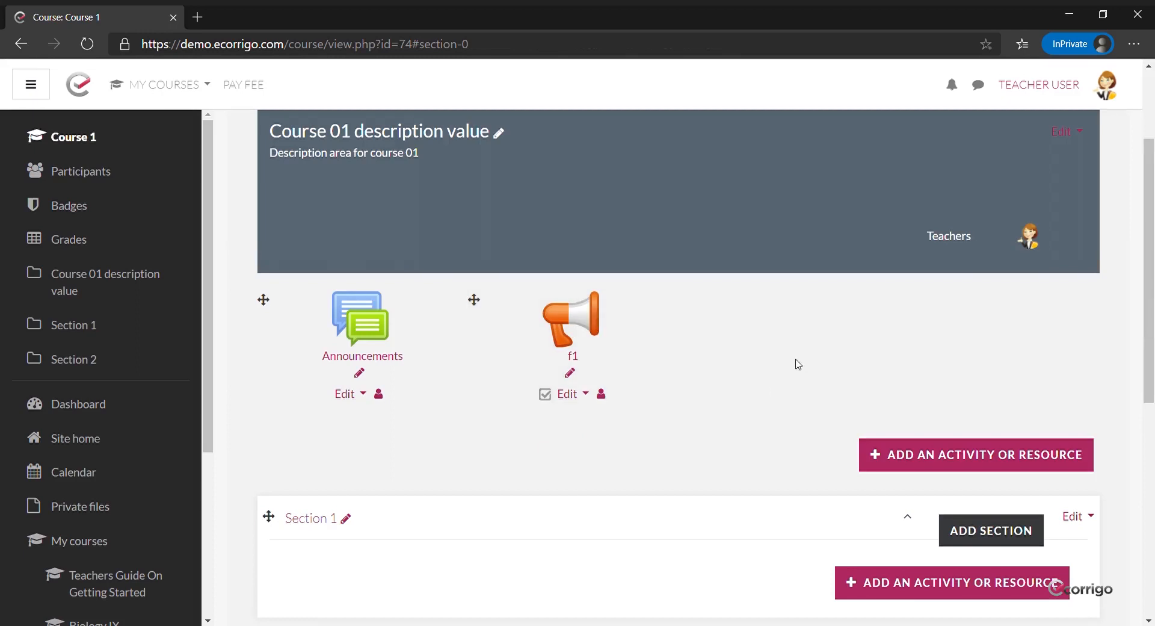
Rename Section 1 of the course to "ch 01".
{"action": "scroll", "coordinate": [774, 353], "scroll_direction": "down", "scroll_amount": 3}
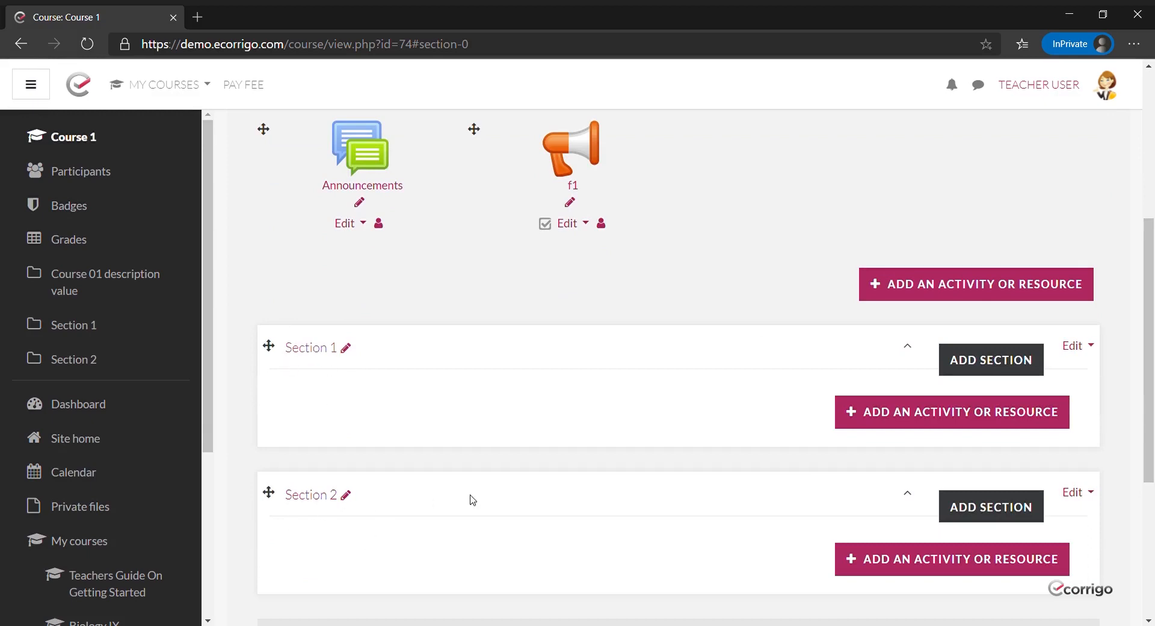
{"action": "scroll", "coordinate": [484, 496], "scroll_direction": "down", "scroll_amount": 2}
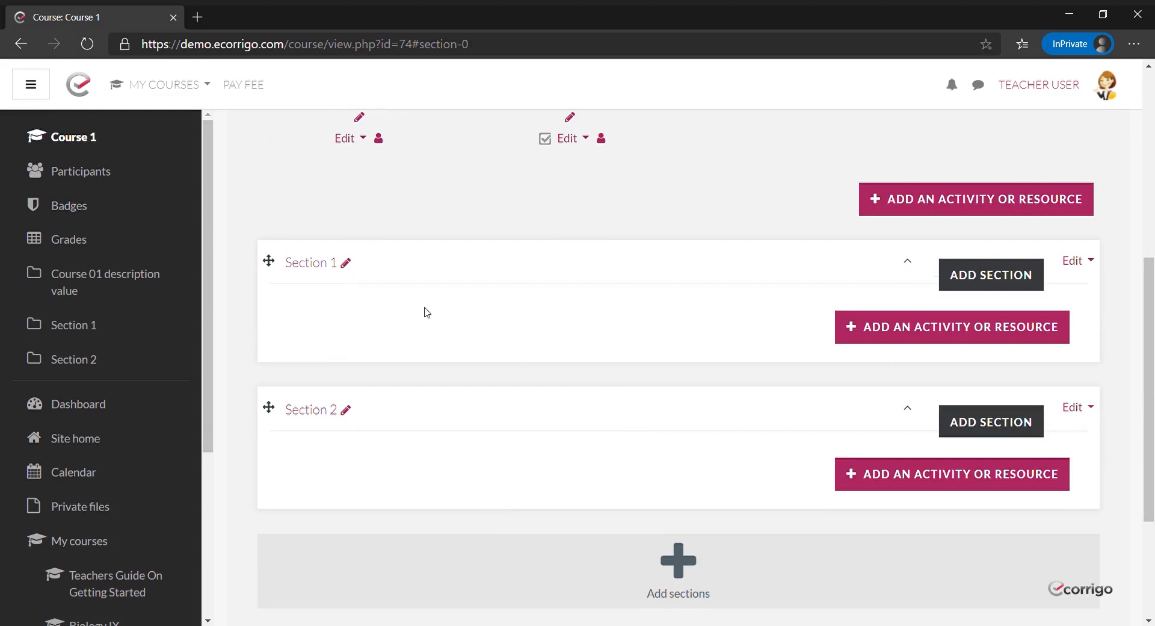
{"action": "left_click", "coordinate": [346, 263]}
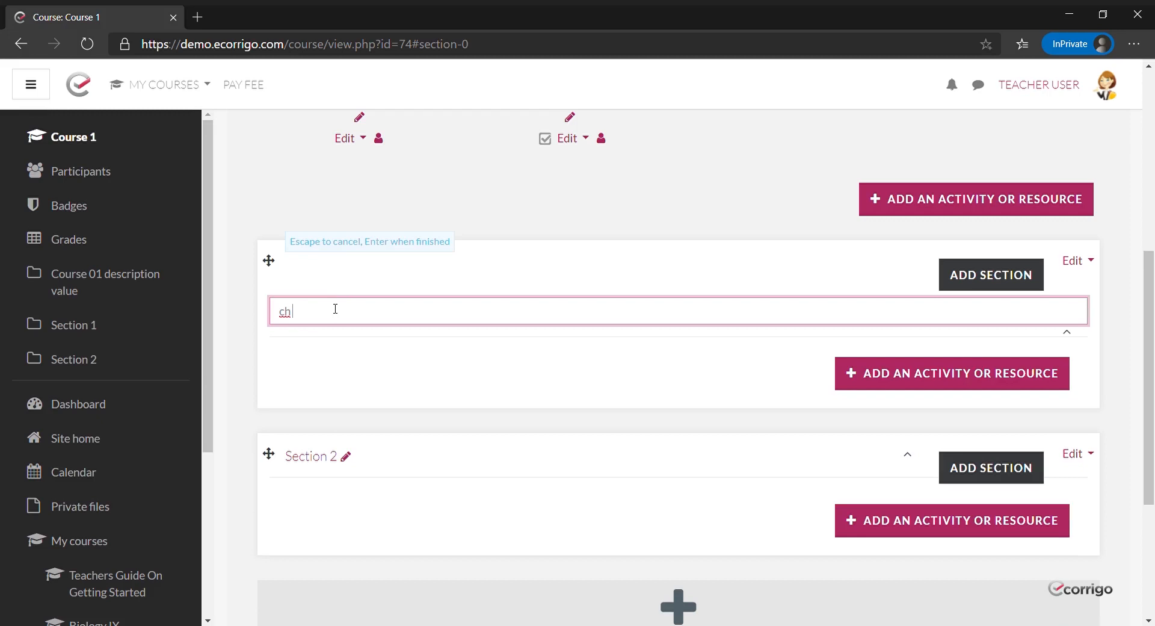
{"action": "key", "text": "Return"}
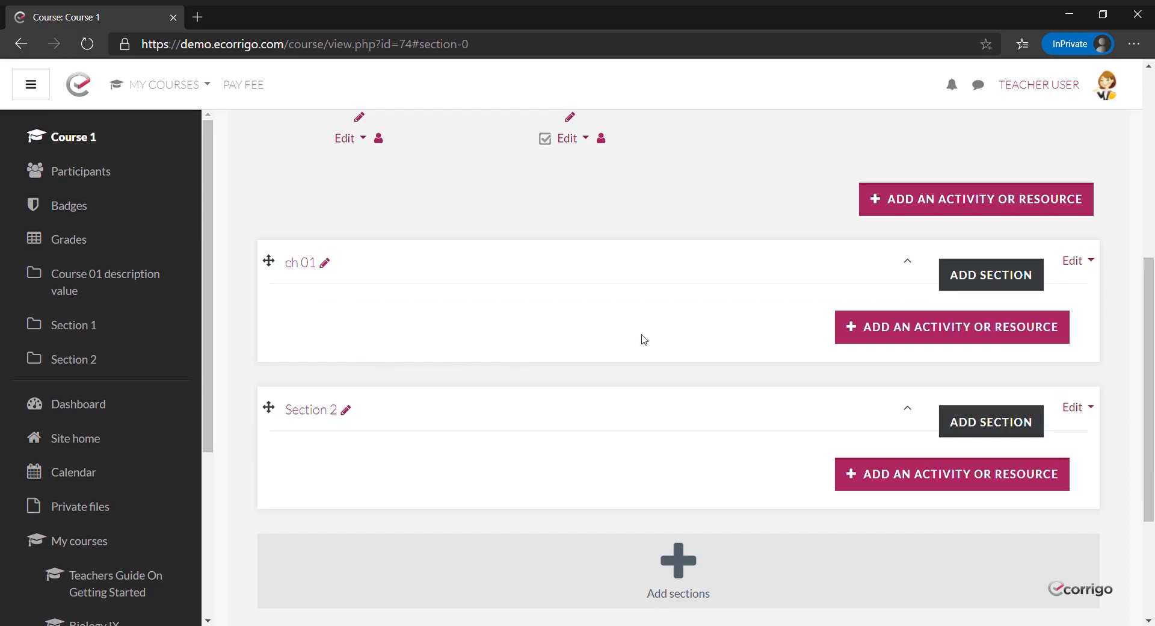
Start a new File resource in the ch 01 section.
{"action": "left_click", "coordinate": [988, 332]}
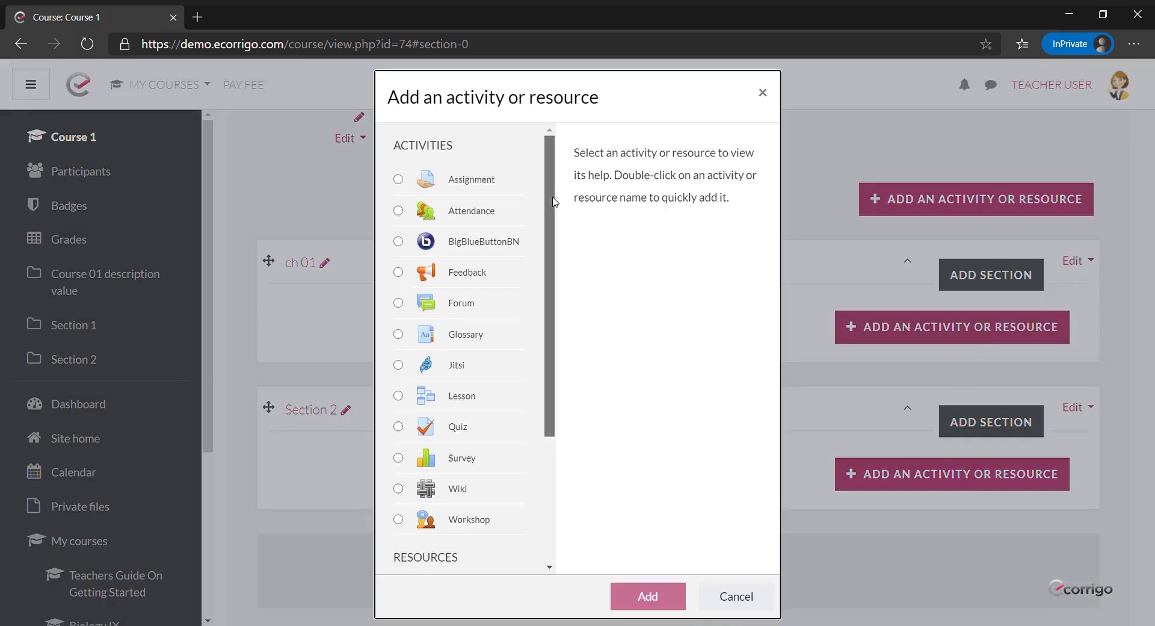
{"action": "left_click_drag", "start_coordinate": [554, 201], "coordinate": [587, 201]}
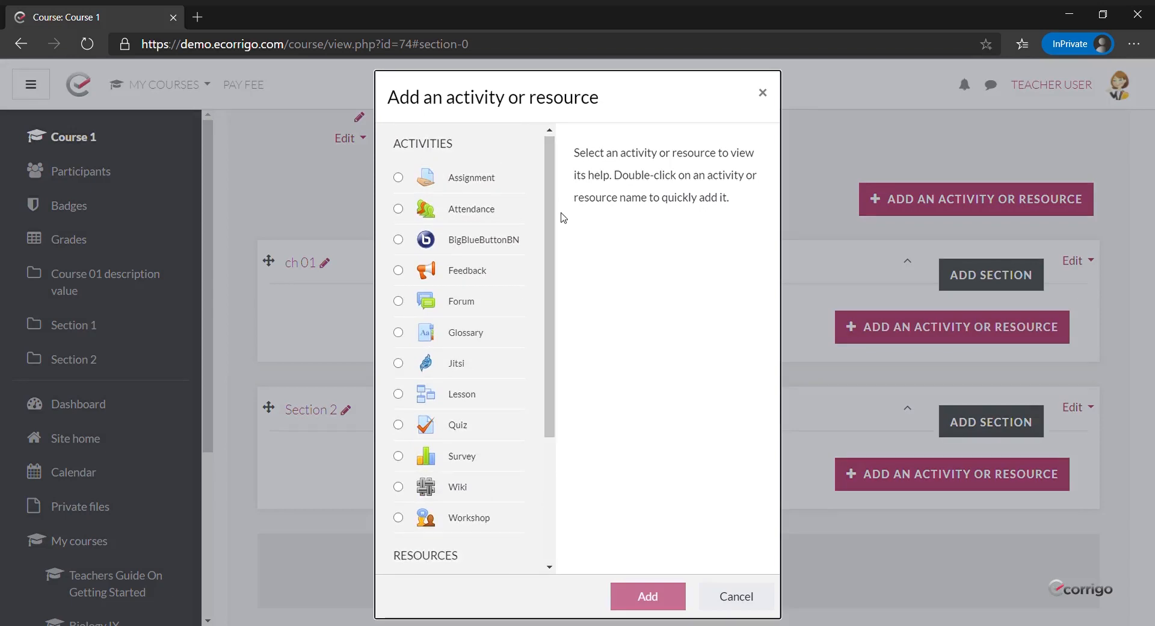
{"action": "left_click_drag", "start_coordinate": [545, 283], "coordinate": [546, 396]}
{"action": "left_click", "coordinate": [461, 450]}
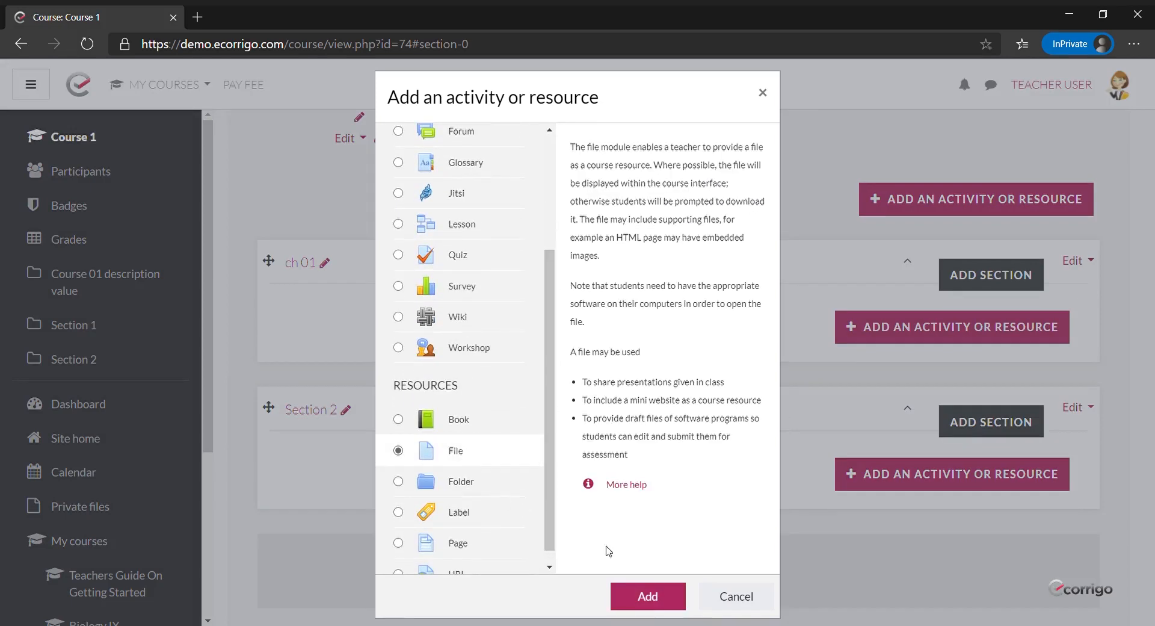
{"action": "left_click", "coordinate": [648, 596]}
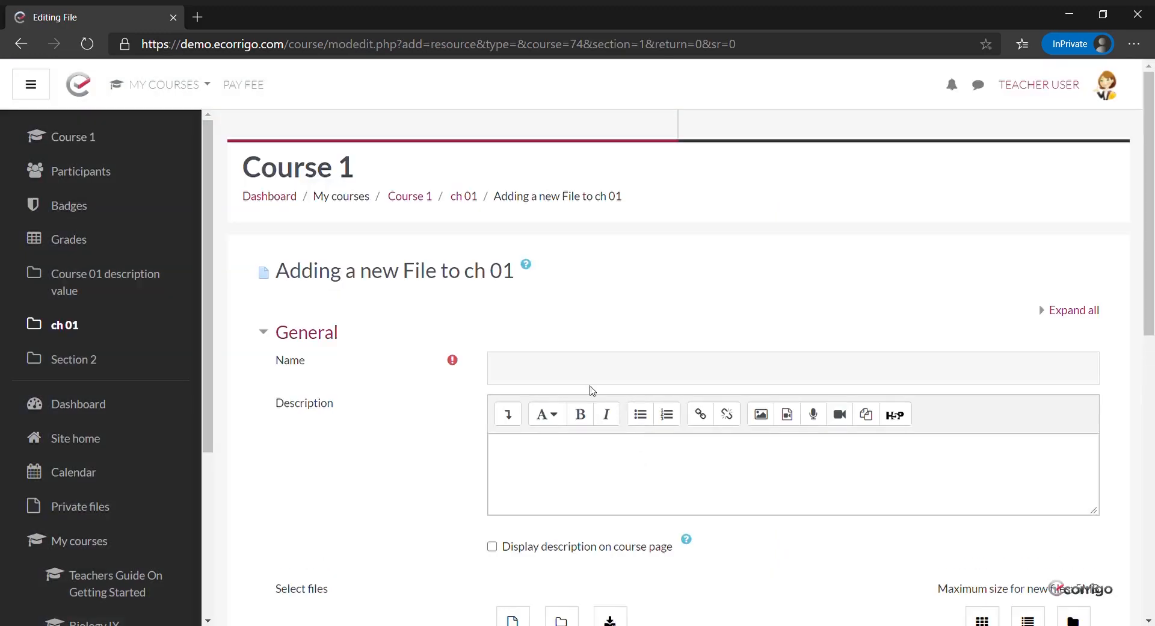
Enter "file 1" as both the name and the description of the new file resource.
{"action": "left_click", "coordinate": [579, 373]}
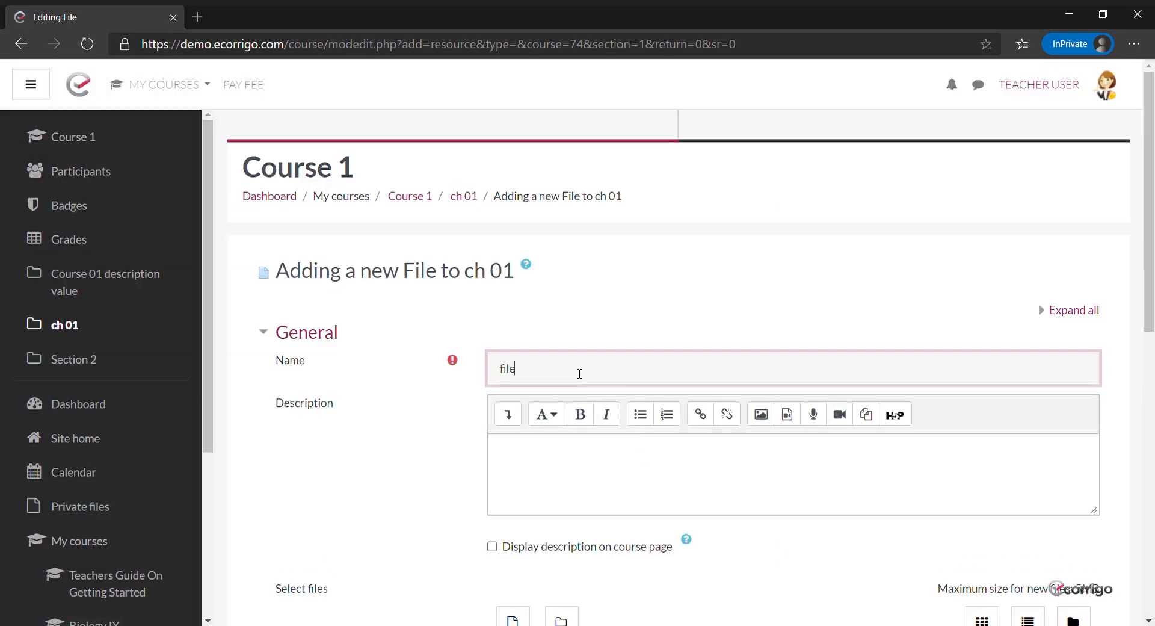
{"action": "scroll", "coordinate": [579, 374], "scroll_direction": "down", "scroll_amount": 3}
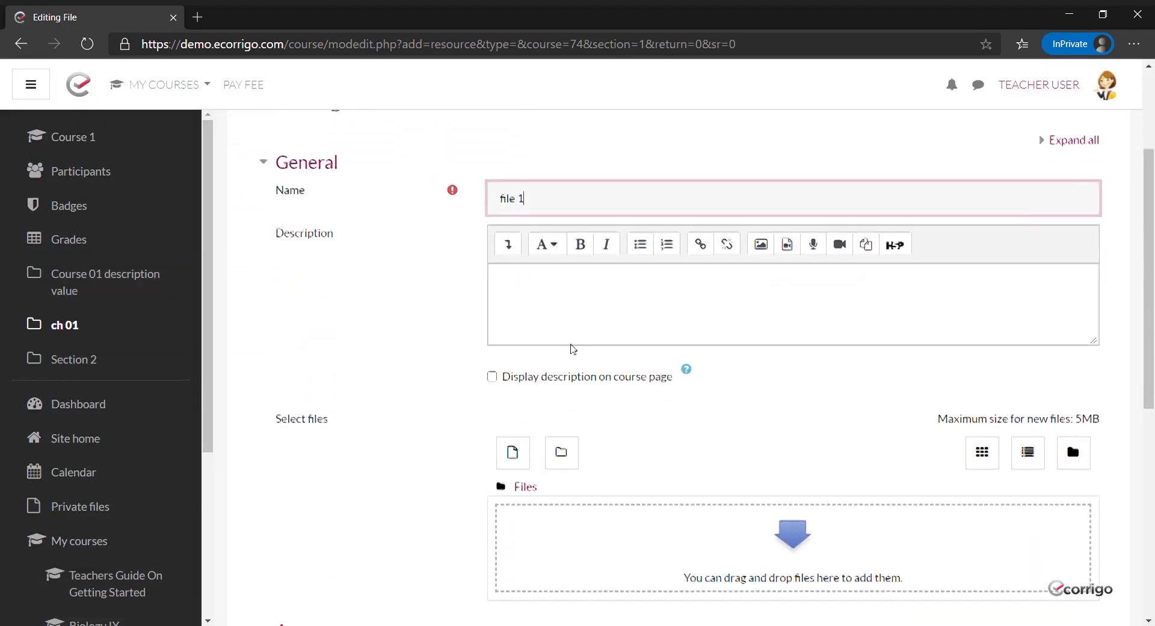
{"action": "left_click", "coordinate": [574, 328]}
{"action": "type", "text": "file 1"}
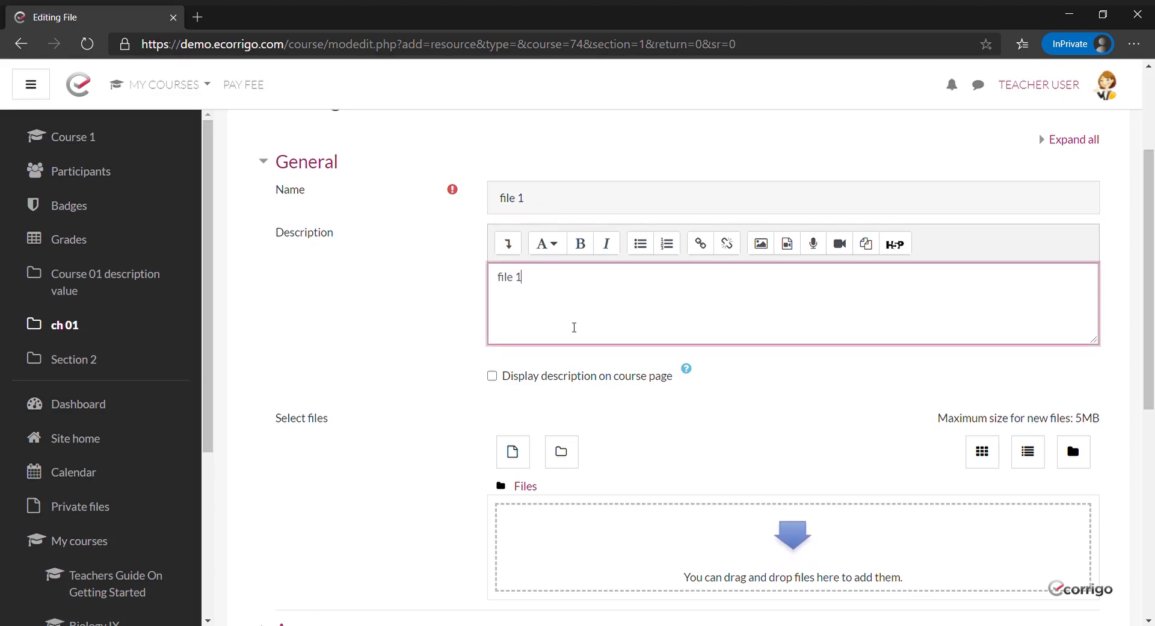
Open the file picker for the new file resource and try to upload File 1.docx.
{"action": "scroll", "coordinate": [574, 327], "scroll_direction": "down", "scroll_amount": 3}
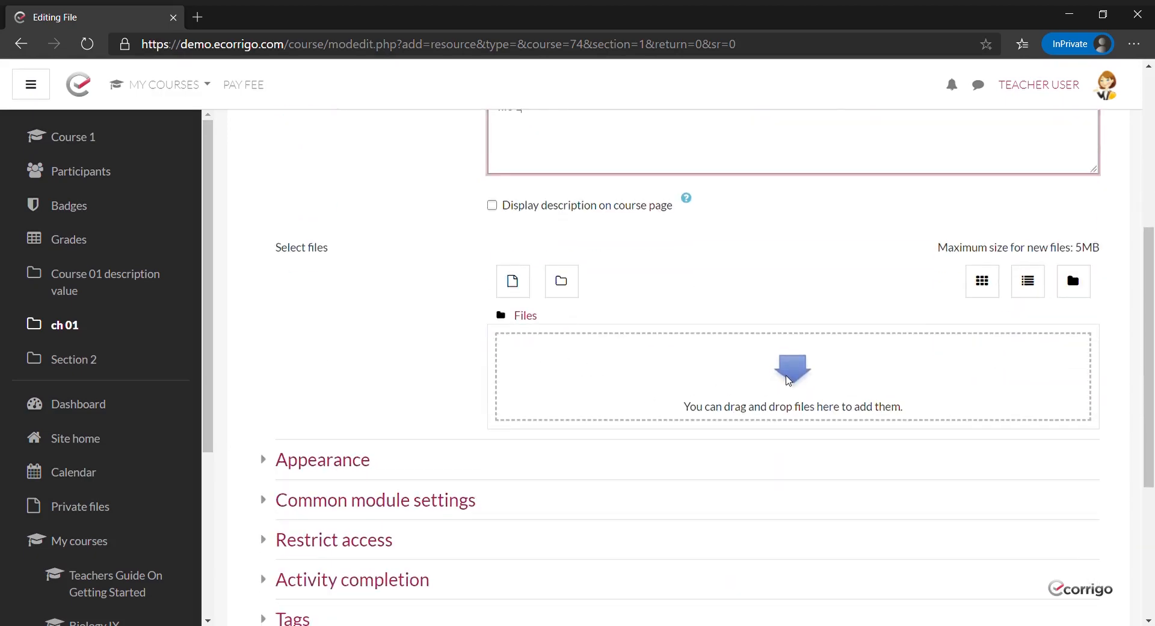
{"action": "left_click", "coordinate": [791, 376]}
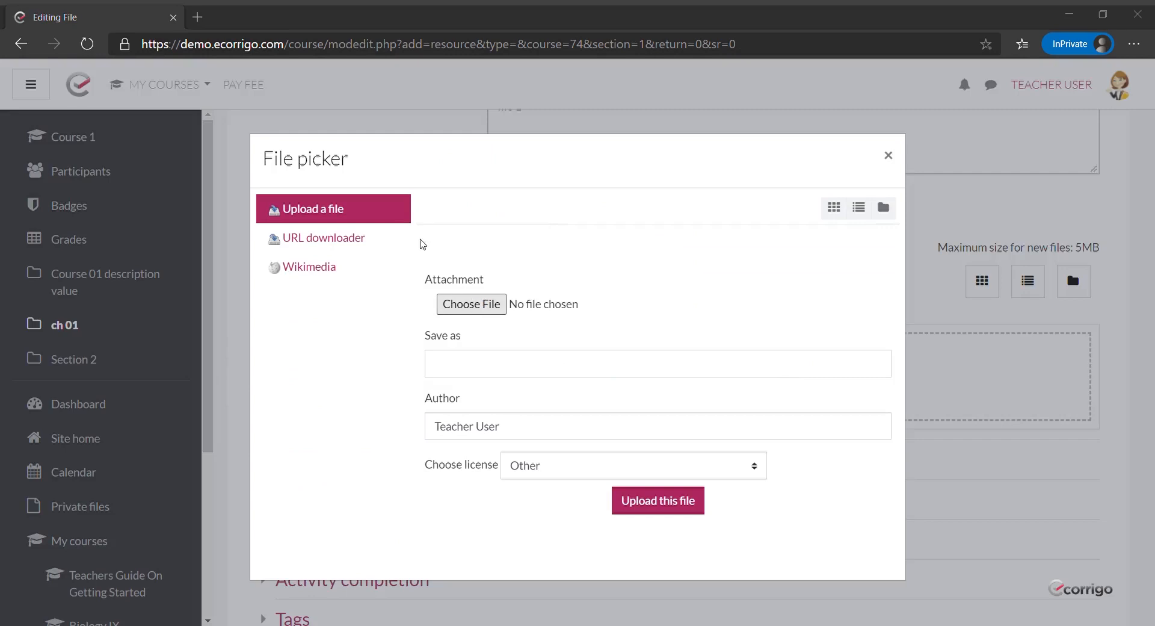
{"action": "left_click", "coordinate": [446, 346]}
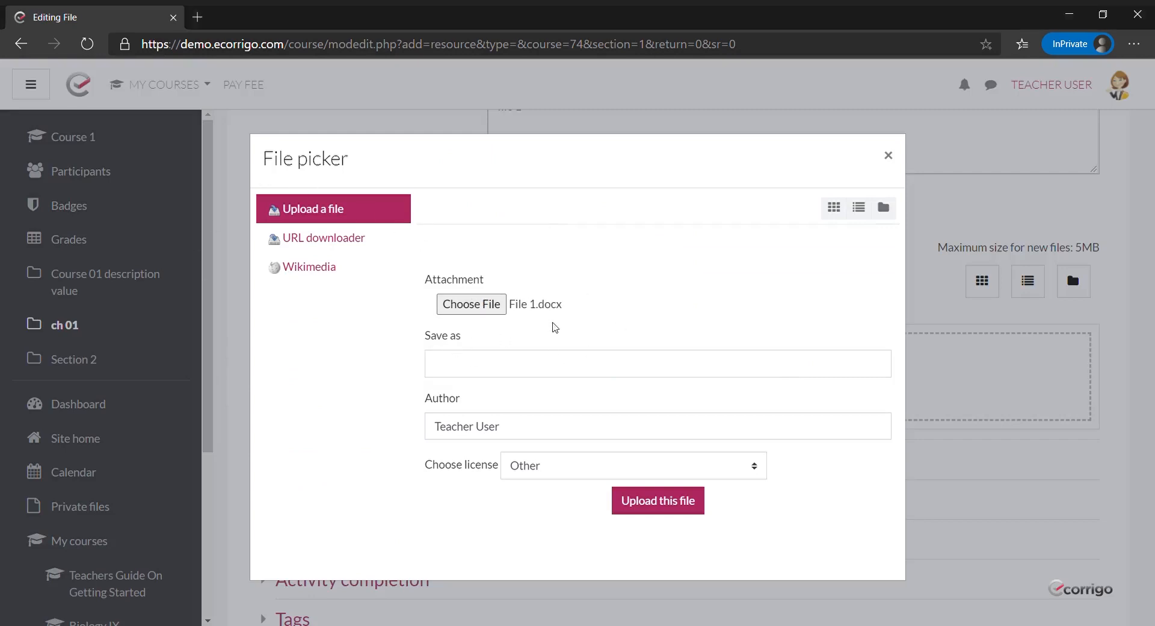
{"action": "left_click_drag", "start_coordinate": [603, 307], "coordinate": [522, 309]}
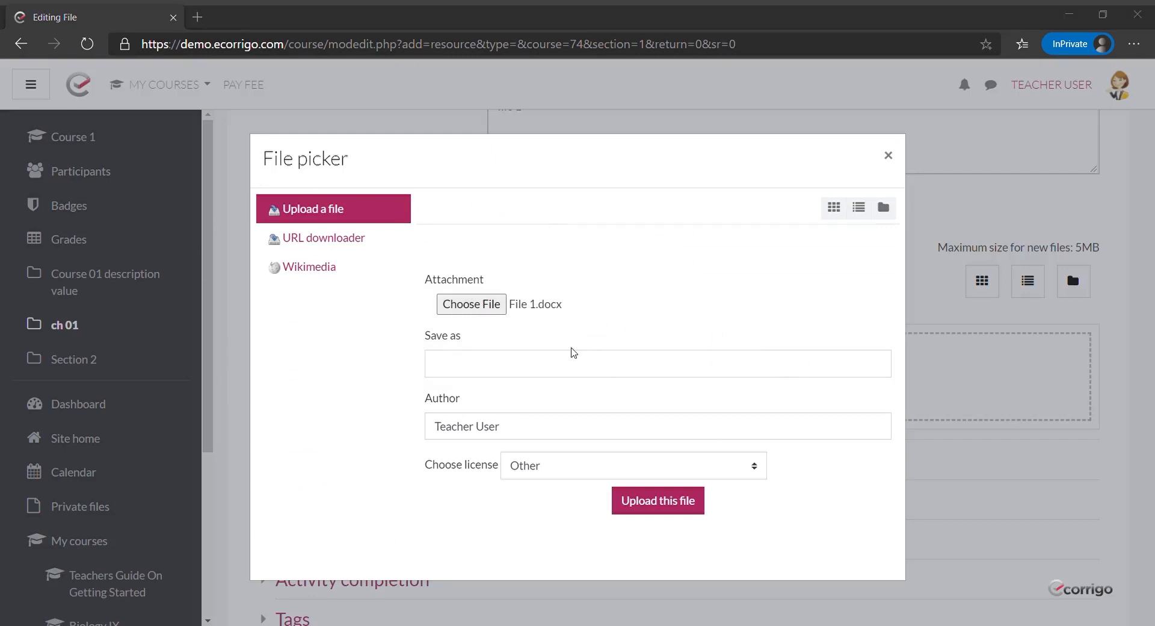
{"action": "key", "text": "Escape"}
{"action": "left_click", "coordinate": [668, 500]}
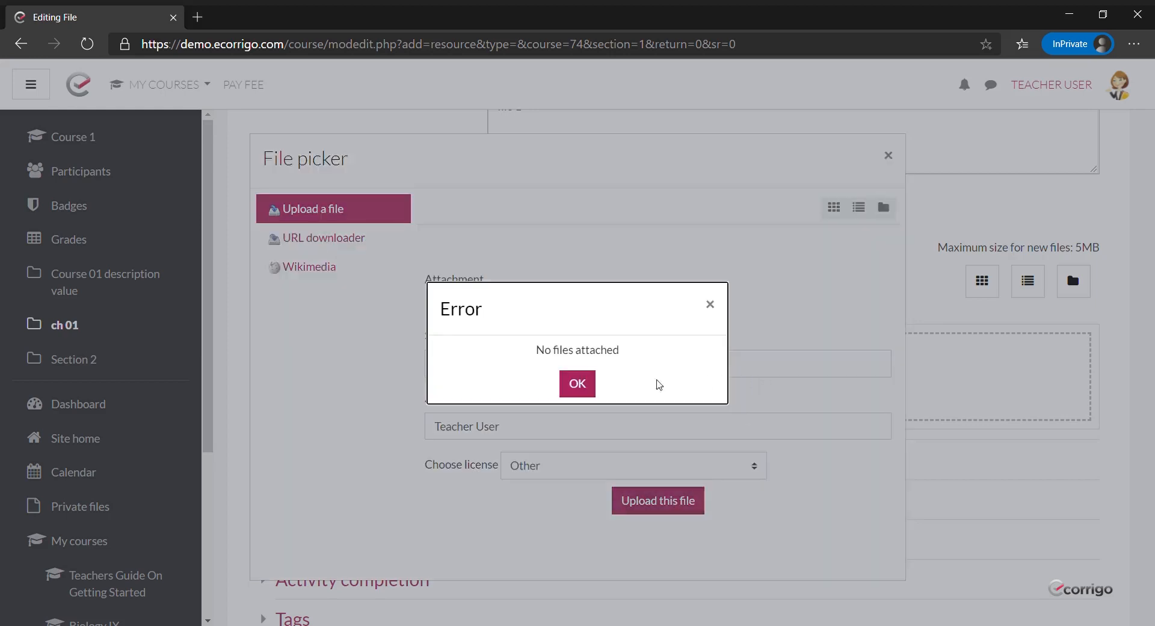
{"action": "left_click", "coordinate": [710, 304]}
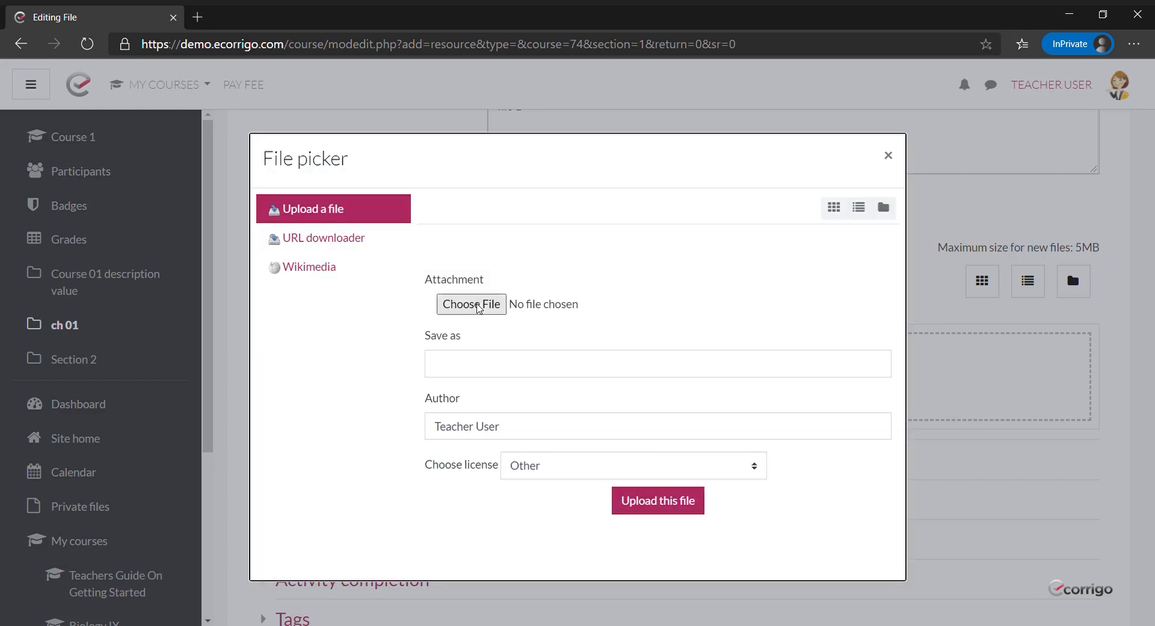
Upload File 1.docx to the file resource and save it with a return to the course.
{"action": "left_click", "coordinate": [478, 307]}
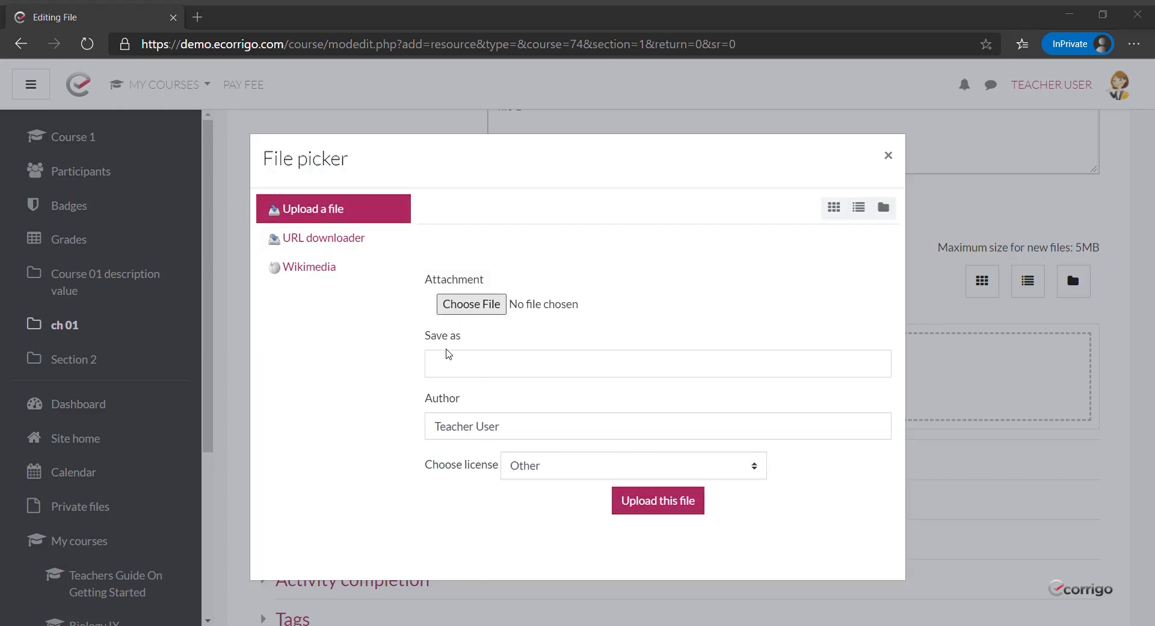
{"action": "double_click", "coordinate": [448, 354]}
{"action": "left_click", "coordinate": [658, 501]}
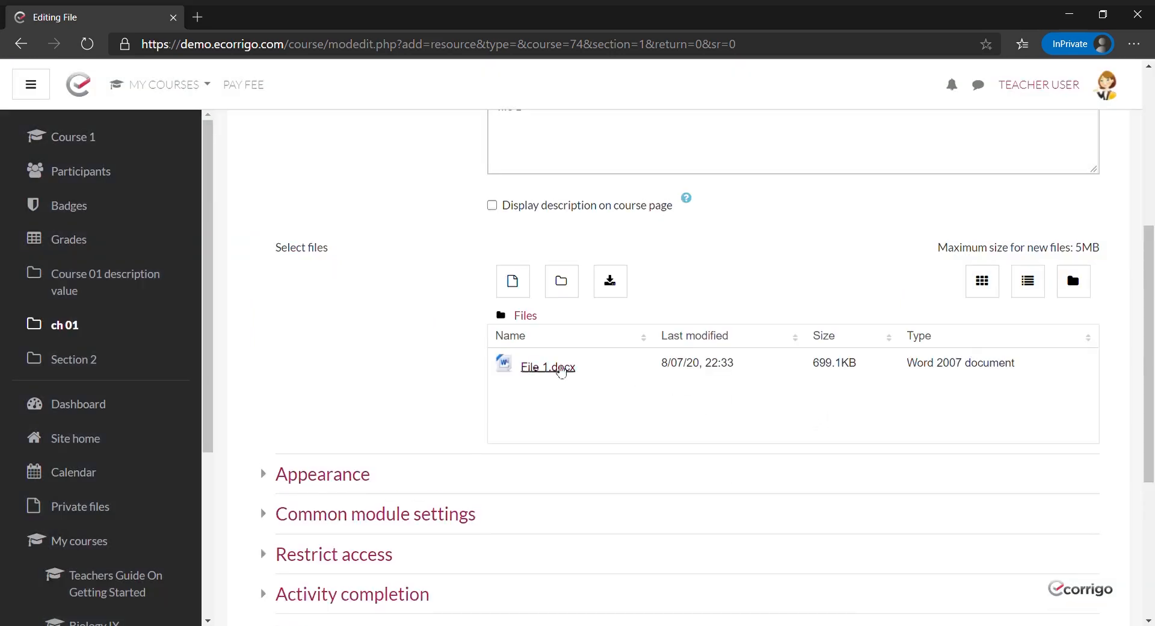
{"action": "scroll", "coordinate": [561, 371], "scroll_direction": "down", "scroll_amount": 4}
{"action": "left_click", "coordinate": [626, 432]}
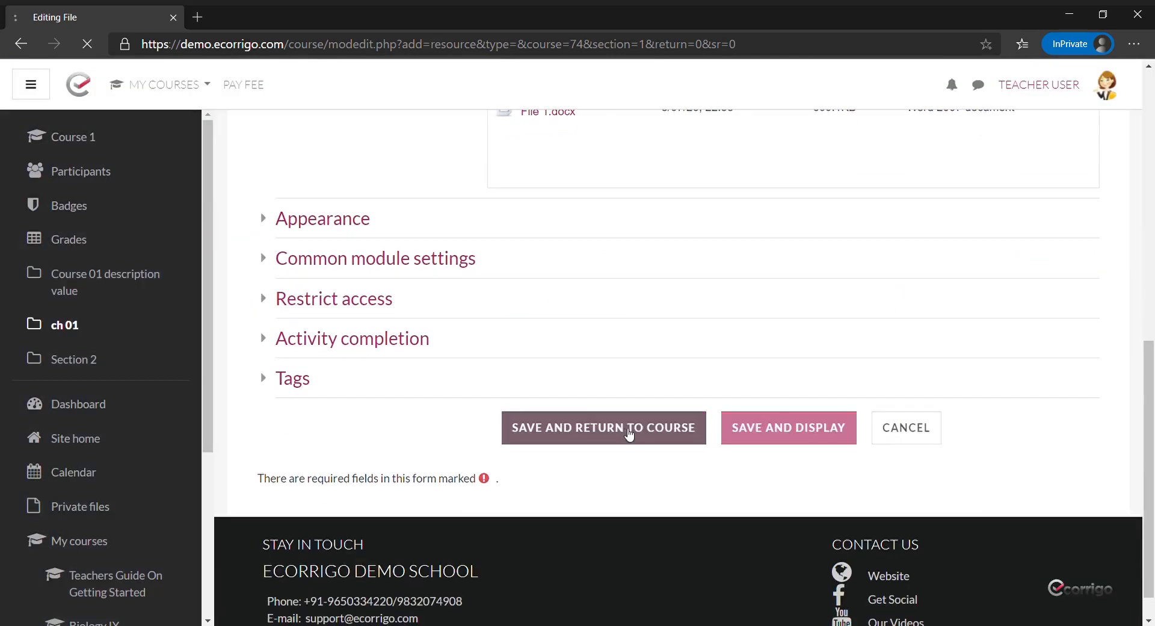
Start a new Jitsi activity in the ch 01 section and name the session "VC for ch01".
{"action": "scroll", "coordinate": [629, 434], "scroll_direction": "up", "scroll_amount": 7}
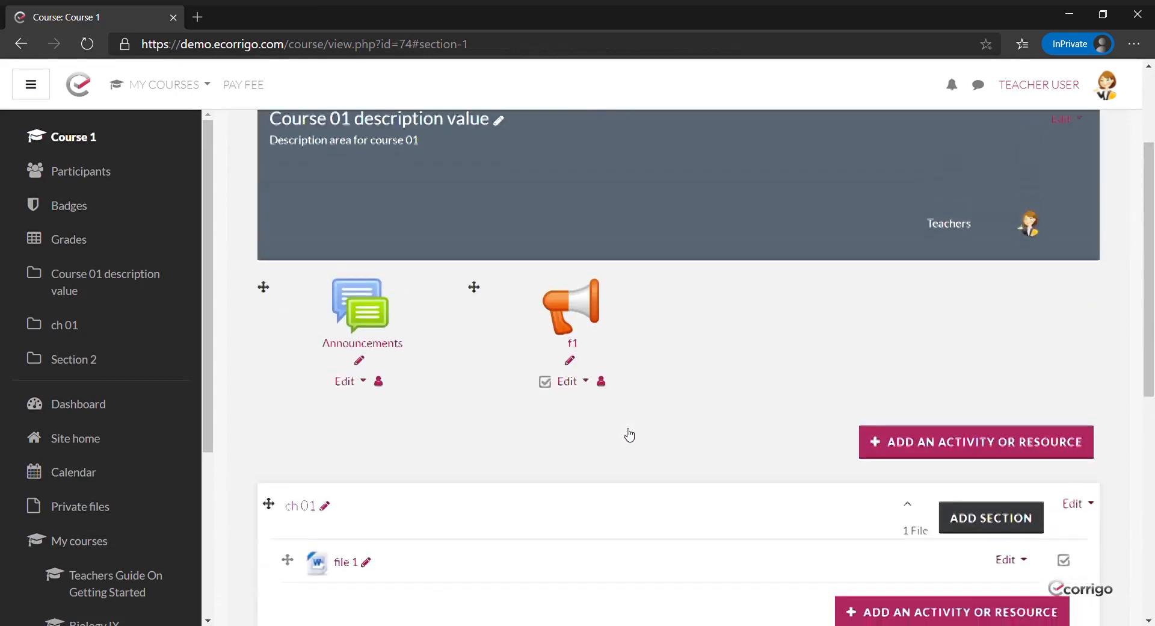
{"action": "scroll", "coordinate": [629, 435], "scroll_direction": "up", "scroll_amount": 2}
{"action": "scroll", "coordinate": [627, 433], "scroll_direction": "down", "scroll_amount": 2}
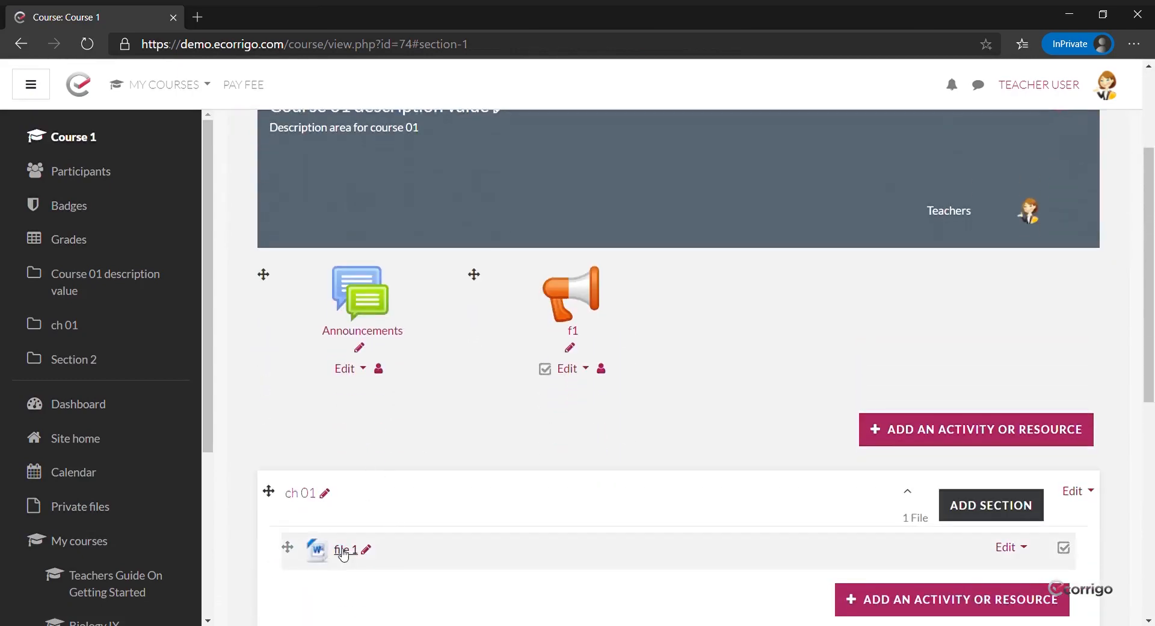
{"action": "scroll", "coordinate": [559, 394], "scroll_direction": "down", "scroll_amount": 4}
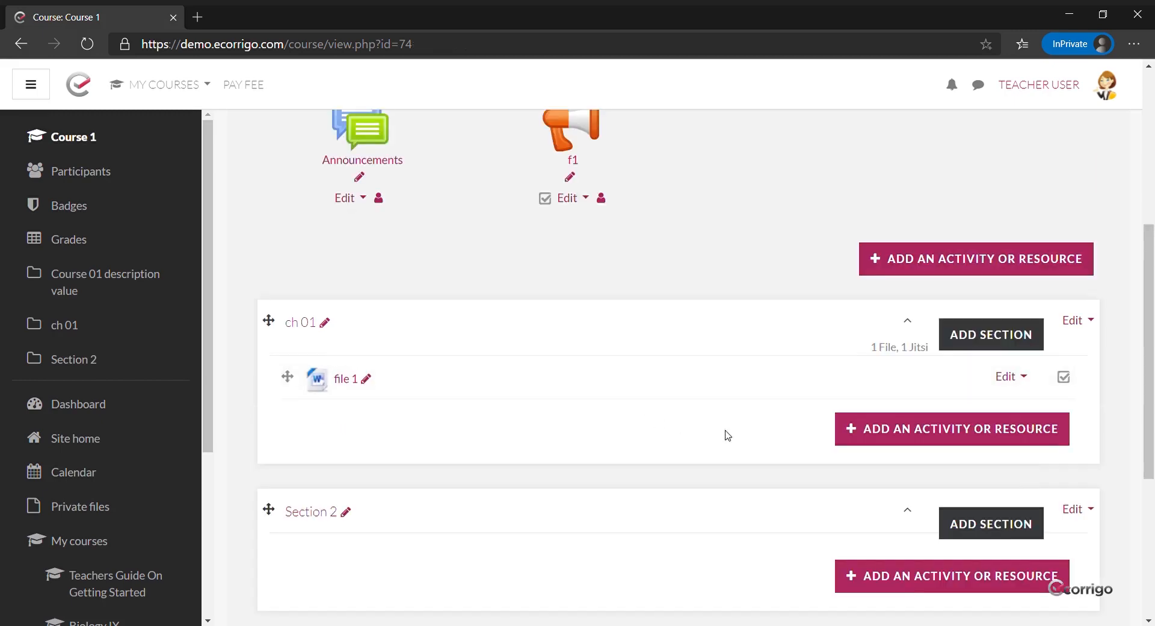
{"action": "left_click", "coordinate": [943, 433]}
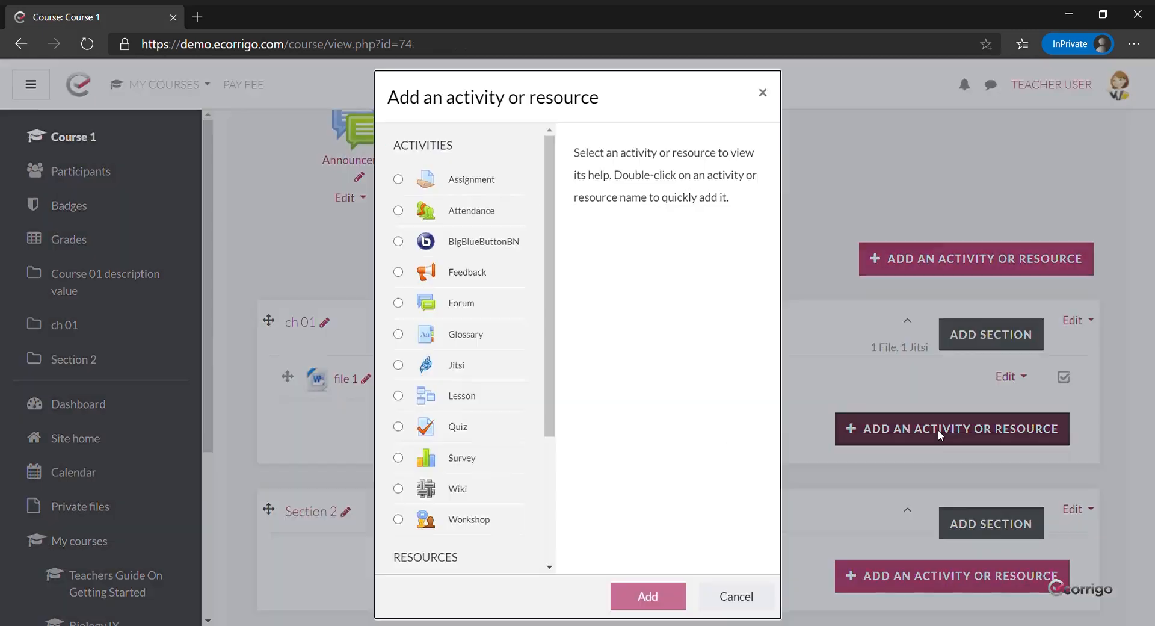
{"action": "left_click", "coordinate": [456, 367]}
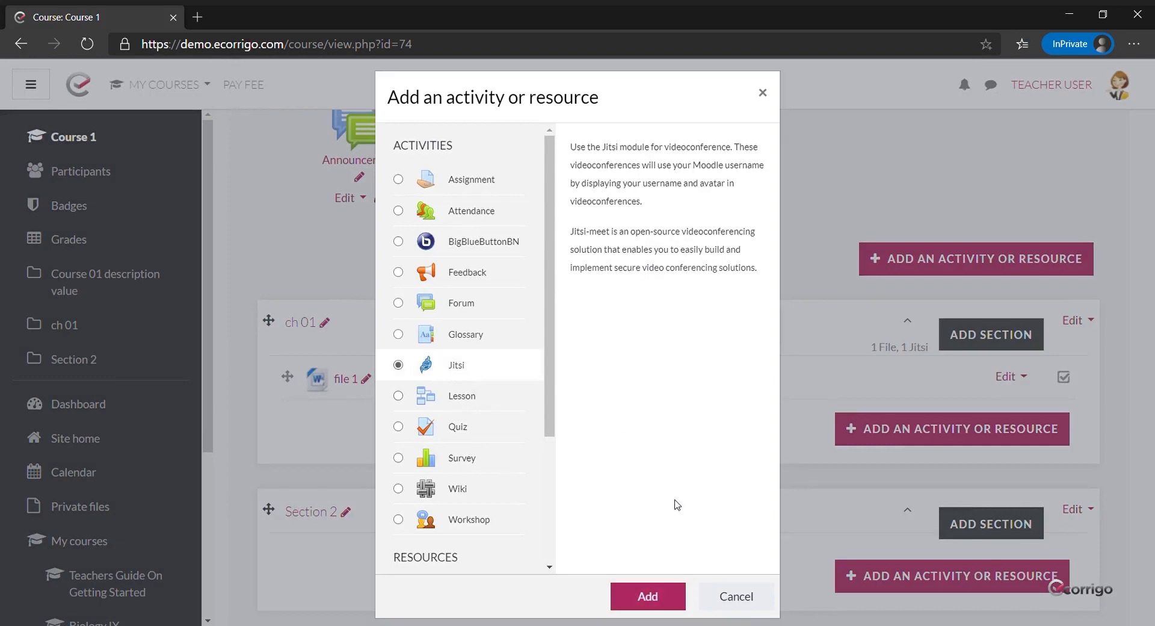
{"action": "left_click", "coordinate": [657, 595]}
{"action": "left_click", "coordinate": [572, 369]}
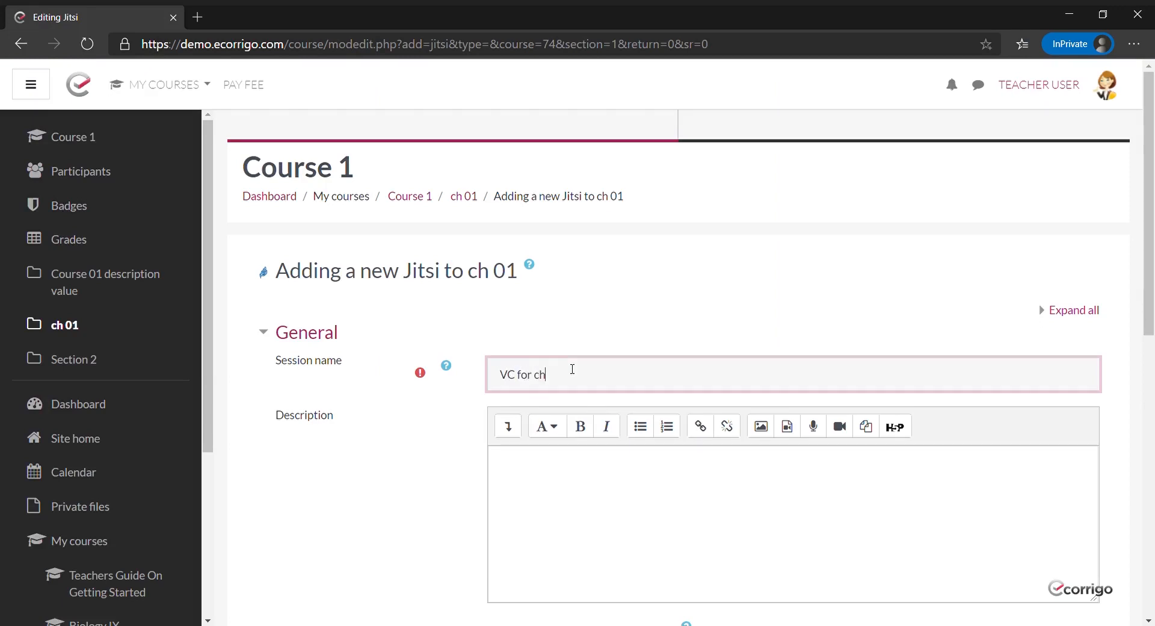
{"action": "type", "text": "VC for ch01"}
Enable the start of videoconference setting and save the Jitsi session with a return to the course.
{"action": "scroll", "coordinate": [572, 368], "scroll_direction": "down", "scroll_amount": 6}
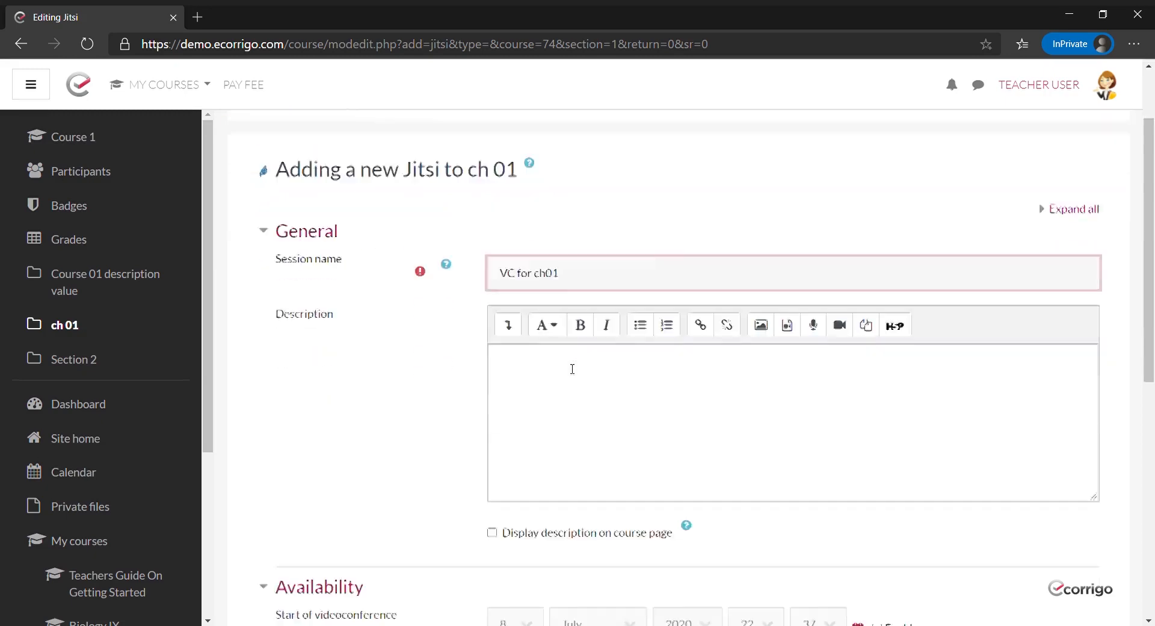
{"action": "left_click", "coordinate": [877, 389]}
{"action": "scroll", "coordinate": [854, 389], "scroll_direction": "down", "scroll_amount": 3}
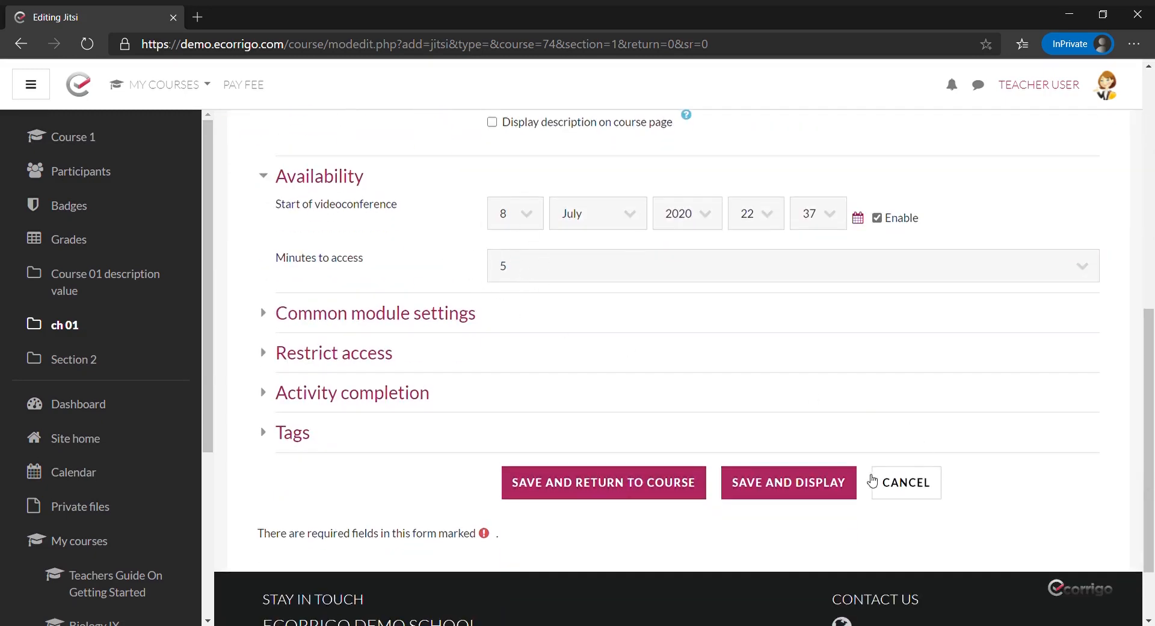
{"action": "left_click", "coordinate": [617, 493]}
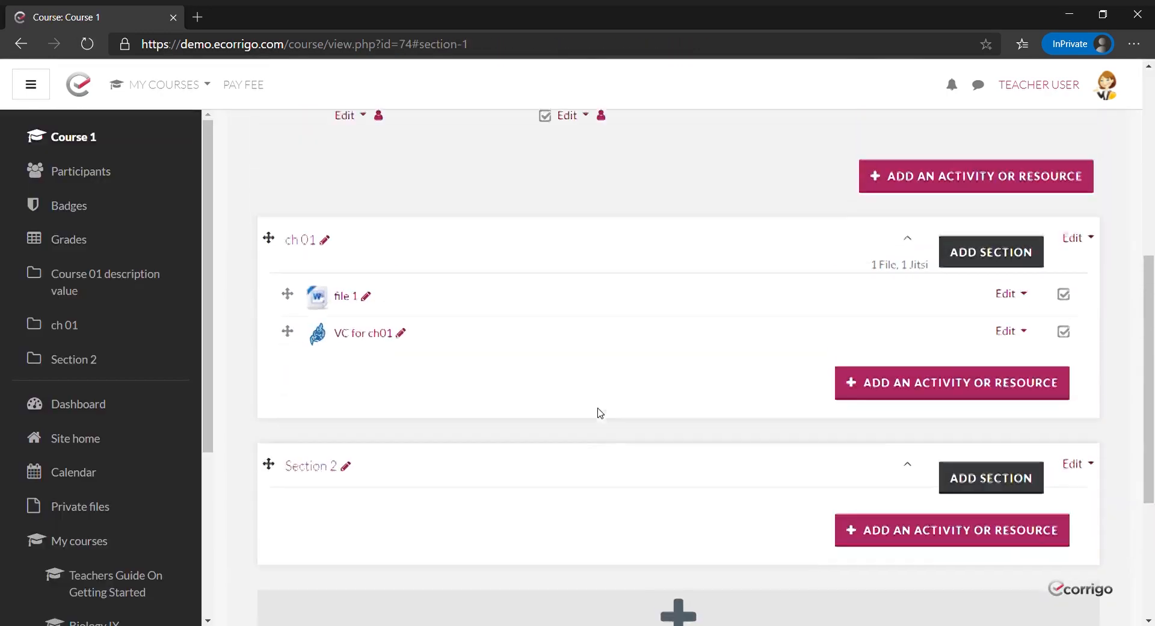
{"action": "left_click_drag", "start_coordinate": [447, 352], "coordinate": [337, 354]}
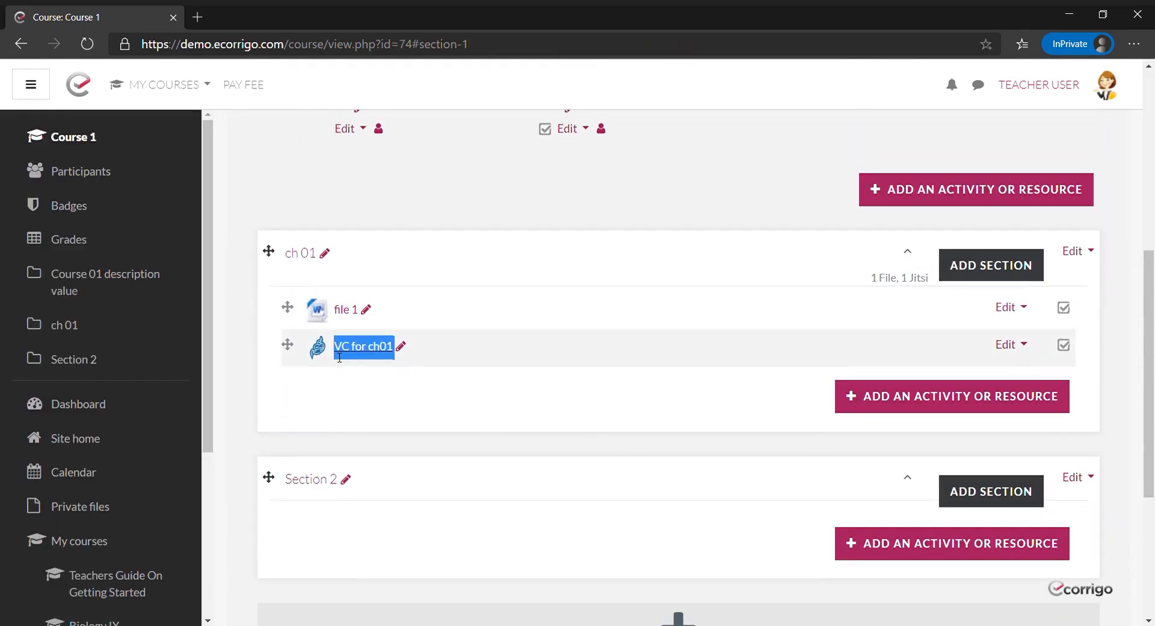
{"action": "left_click", "coordinate": [437, 382]}
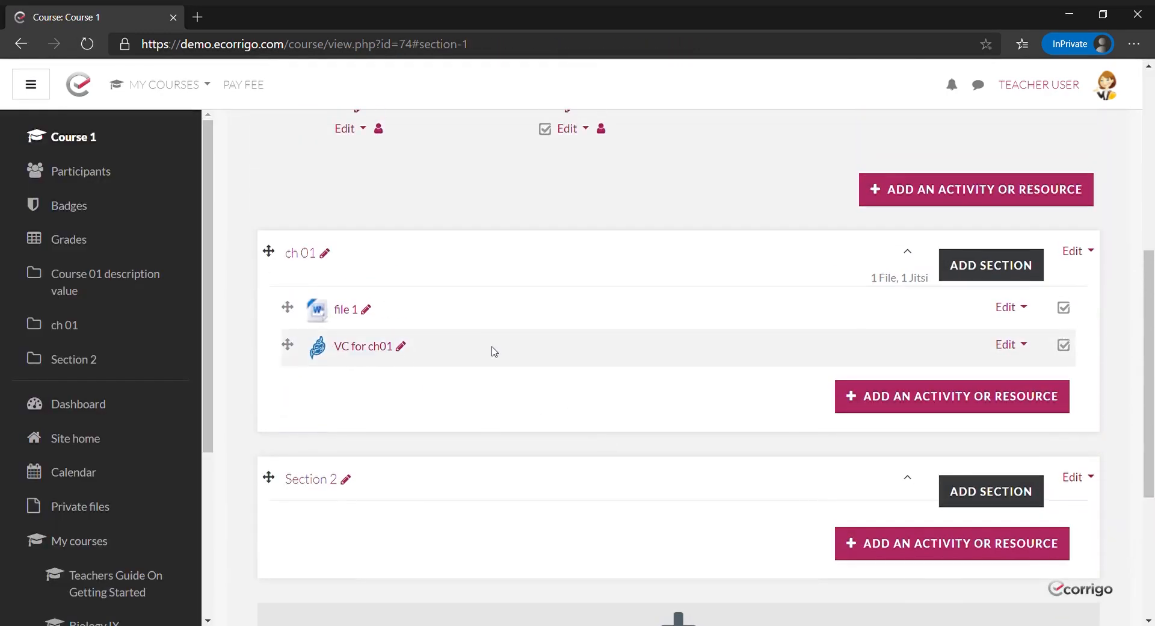
{"action": "scroll", "coordinate": [492, 349], "scroll_direction": "up", "scroll_amount": 6}
{"action": "scroll", "coordinate": [492, 349], "scroll_direction": "down", "scroll_amount": 4}
Start a new Assignment in the ch 01 section and enter its name.
{"action": "scroll", "coordinate": [493, 353], "scroll_direction": "down", "scroll_amount": 4}
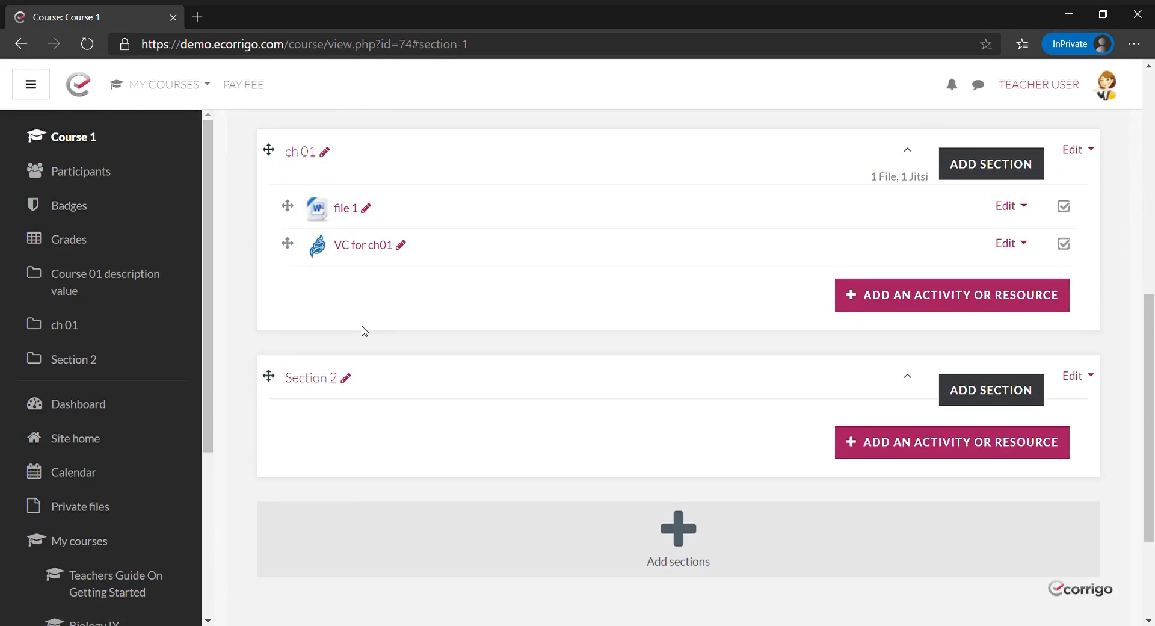
{"action": "left_click", "coordinate": [960, 296]}
{"action": "scroll", "coordinate": [544, 338], "scroll_direction": "down", "scroll_amount": 5}
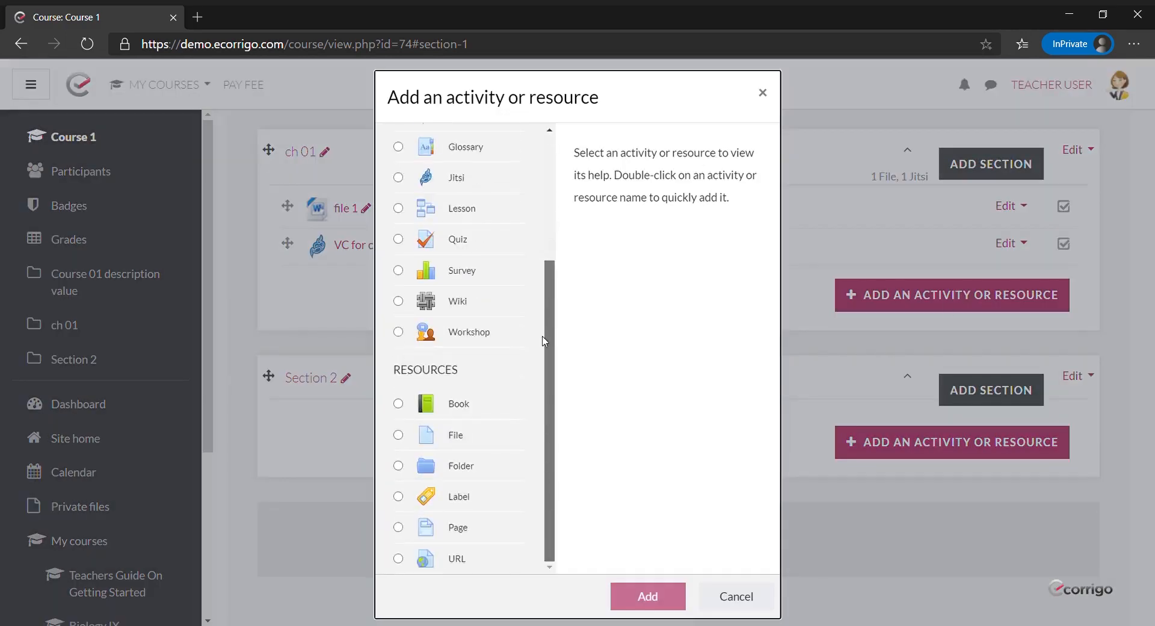
{"action": "scroll", "coordinate": [559, 241], "scroll_direction": "up", "scroll_amount": 5}
{"action": "left_click", "coordinate": [475, 179]}
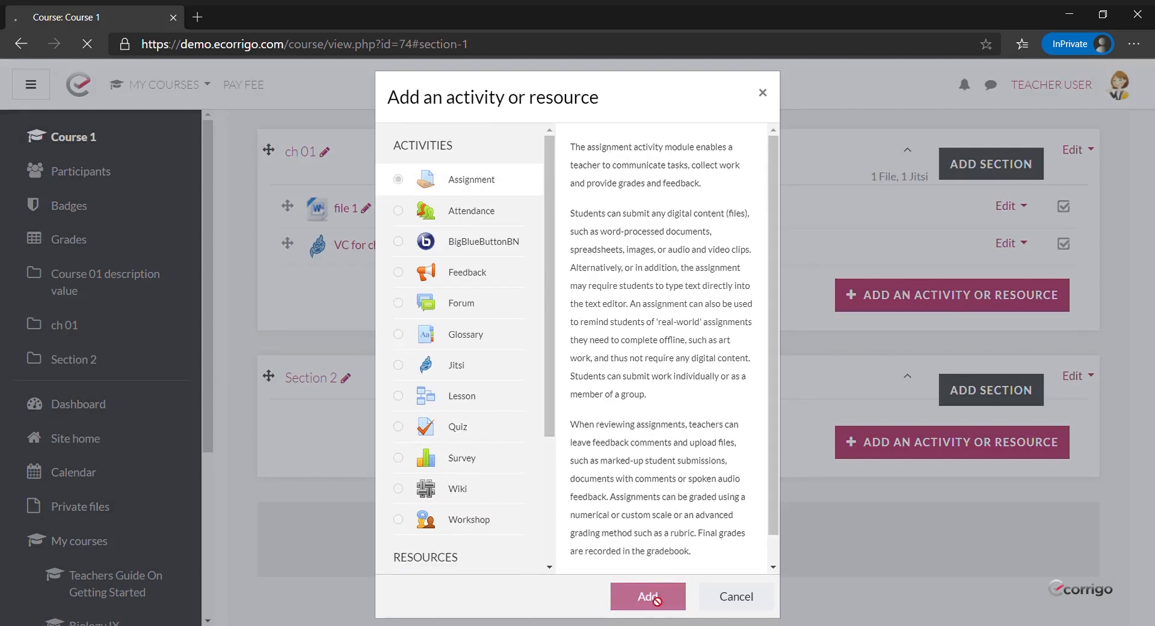
{"action": "left_click", "coordinate": [656, 600]}
{"action": "left_click", "coordinate": [549, 379]}
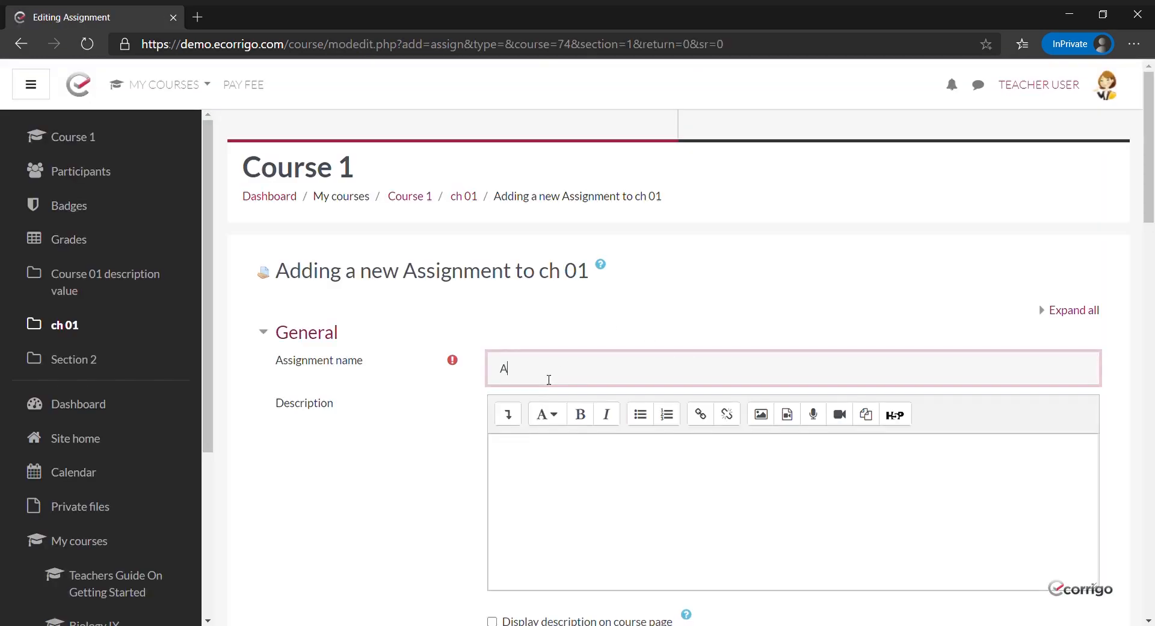
Upload File 1.docx as an additional file for the assignment.
{"action": "scroll", "coordinate": [549, 381], "scroll_direction": "down", "scroll_amount": 5}
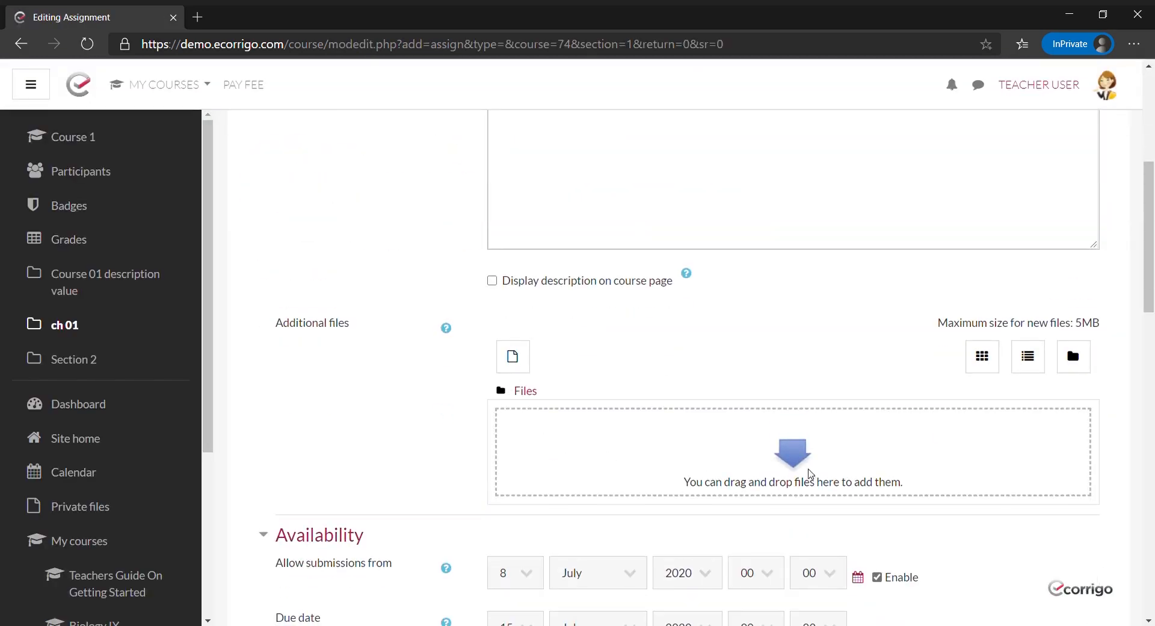
{"action": "left_click", "coordinate": [805, 456]}
{"action": "left_click", "coordinate": [458, 305]}
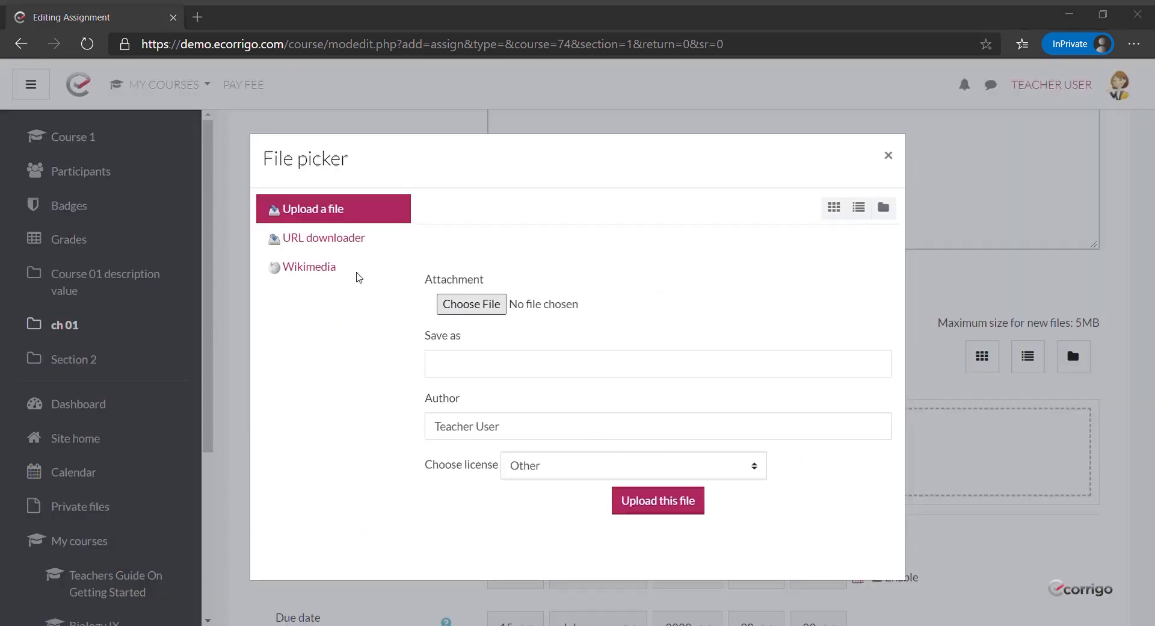
{"action": "key", "text": "Return"}
{"action": "left_click", "coordinate": [660, 500]}
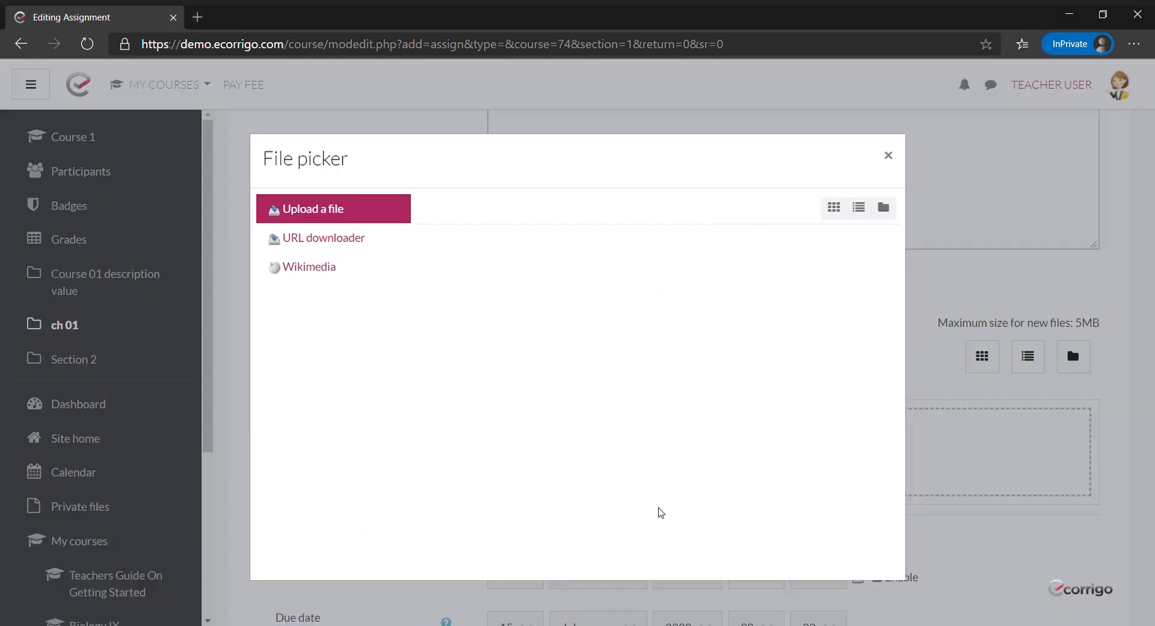
Review the assignment's submission start, due, cut-off and grading reminder dates along with its submission types.
{"action": "scroll", "coordinate": [481, 466], "scroll_direction": "down", "scroll_amount": 4}
{"action": "scroll", "coordinate": [427, 413], "scroll_direction": "down", "scroll_amount": 1}
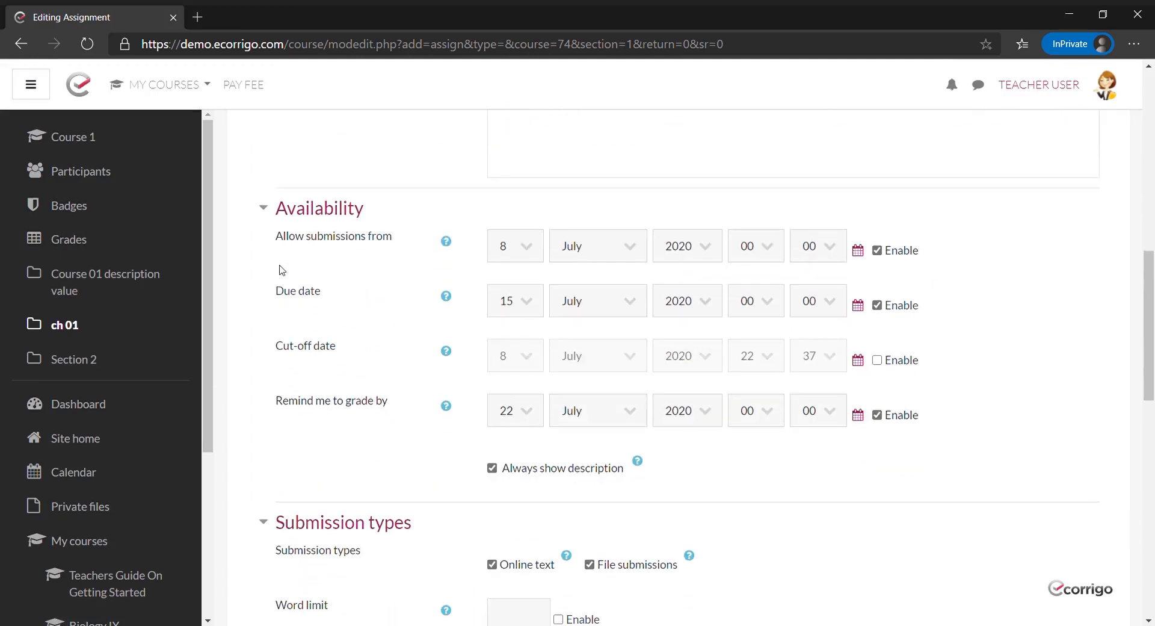
{"action": "left_click_drag", "start_coordinate": [277, 235], "coordinate": [395, 261]}
{"action": "left_click_drag", "start_coordinate": [277, 295], "coordinate": [361, 301]}
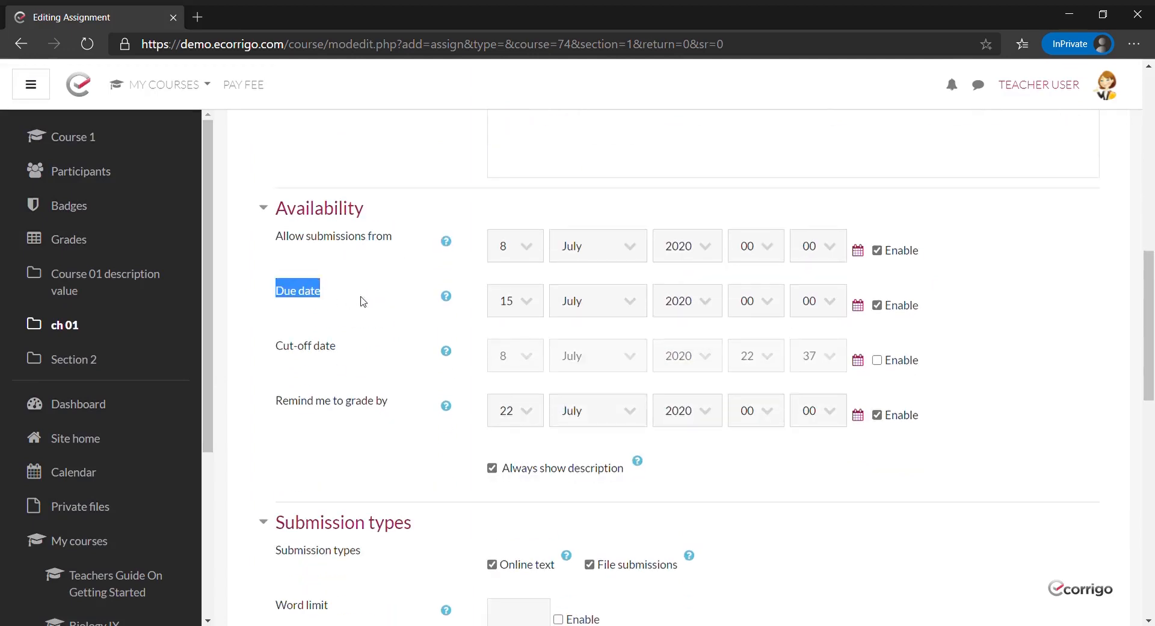
{"action": "left_click_drag", "start_coordinate": [270, 355], "coordinate": [361, 355]}
{"action": "left_click", "coordinate": [275, 410]}
{"action": "left_click_drag", "start_coordinate": [276, 410], "coordinate": [424, 411]}
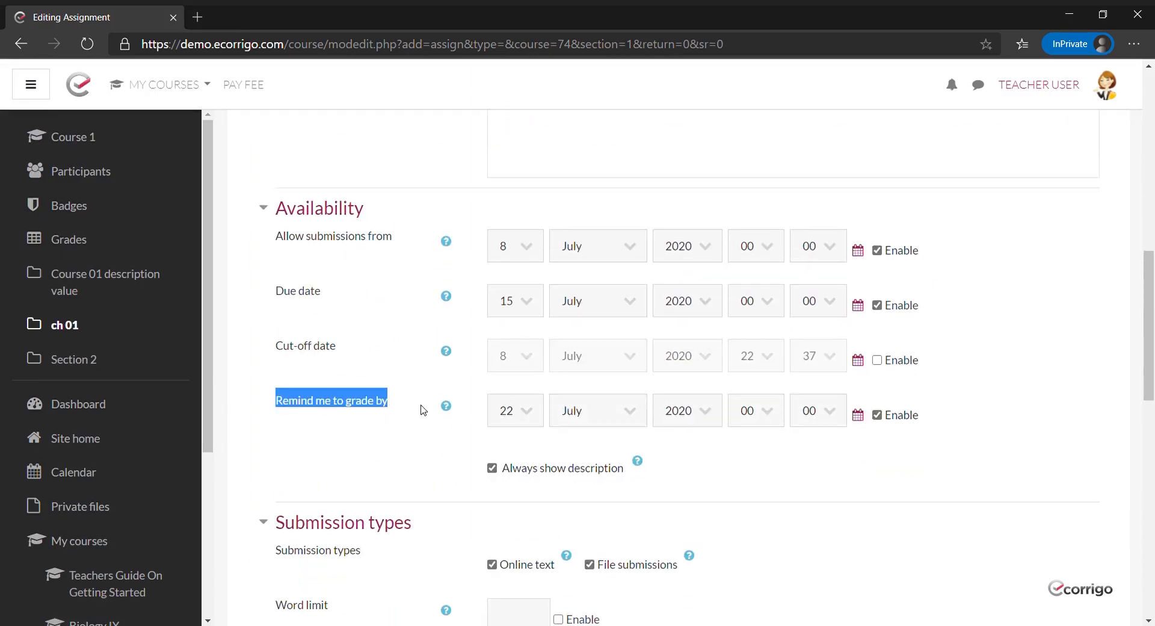
{"action": "scroll", "coordinate": [403, 404], "scroll_direction": "down", "scroll_amount": 3}
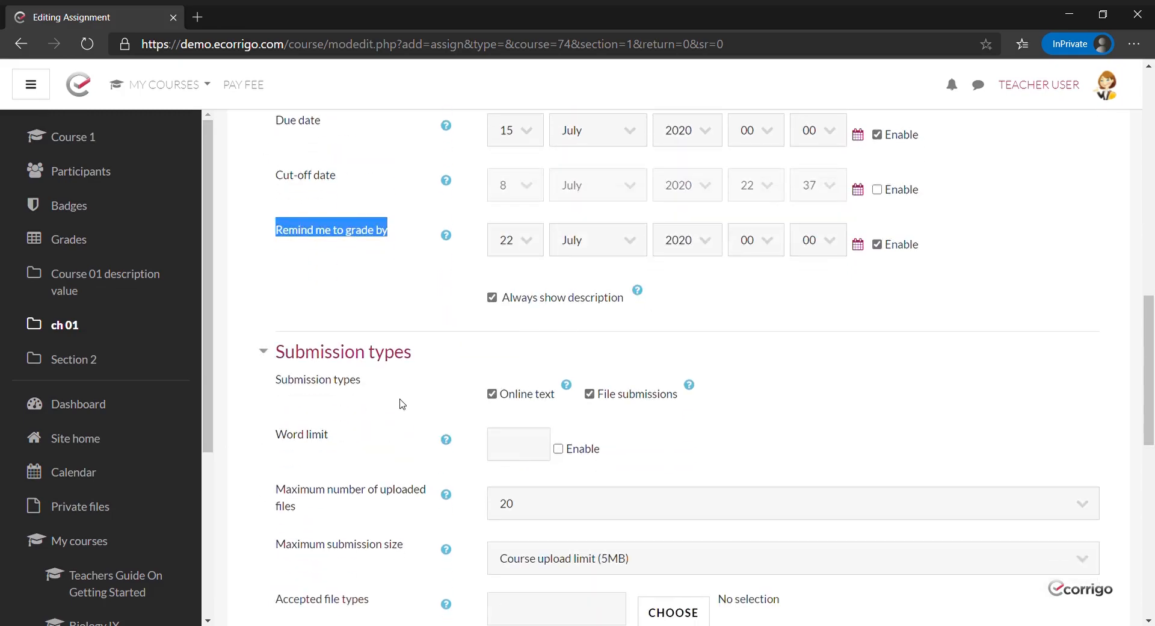
{"action": "scroll", "coordinate": [403, 405], "scroll_direction": "up", "scroll_amount": 4}
{"action": "scroll", "coordinate": [402, 404], "scroll_direction": "up", "scroll_amount": 4}
{"action": "scroll", "coordinate": [399, 405], "scroll_direction": "down", "scroll_amount": 3}
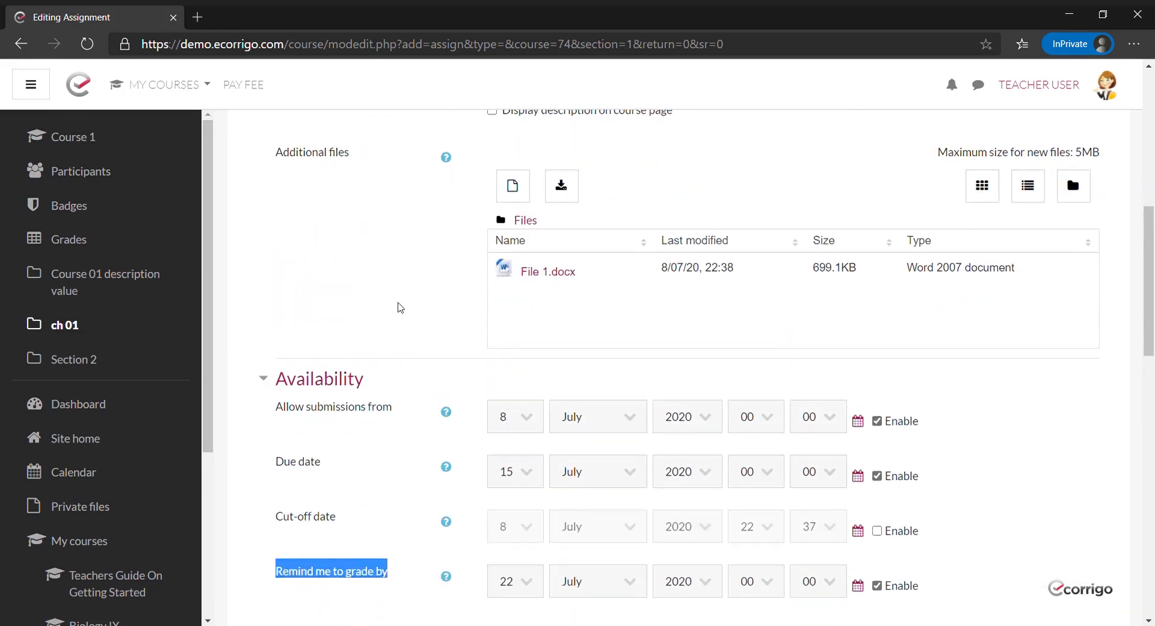
Read the help explanations for the assignment's Additional files and Allow submissions from settings.
{"action": "left_click", "coordinate": [396, 307]}
{"action": "scroll", "coordinate": [406, 303], "scroll_direction": "up", "scroll_amount": 2}
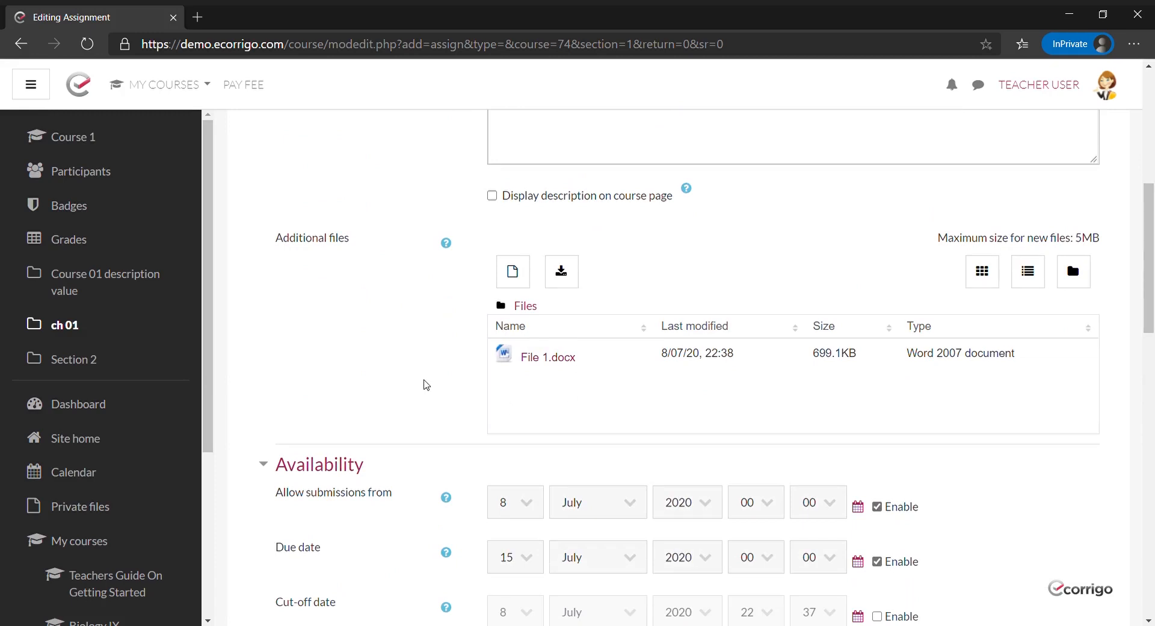
{"action": "left_click", "coordinate": [448, 243]}
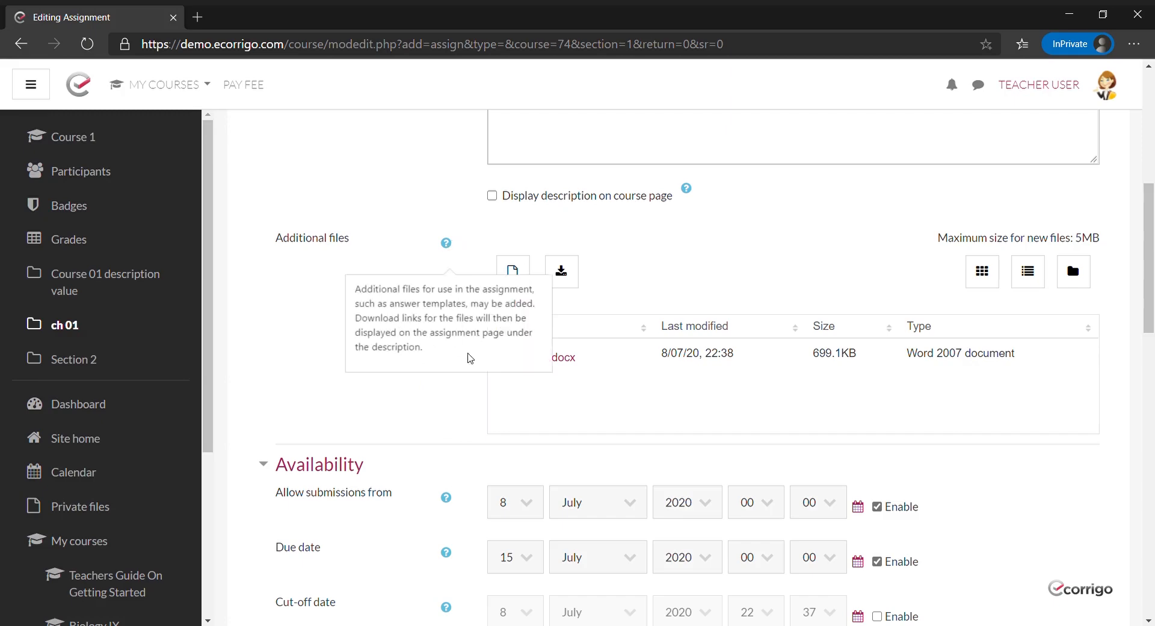
{"action": "scroll", "coordinate": [437, 376], "scroll_direction": "down", "scroll_amount": 4}
{"action": "left_click", "coordinate": [450, 328]}
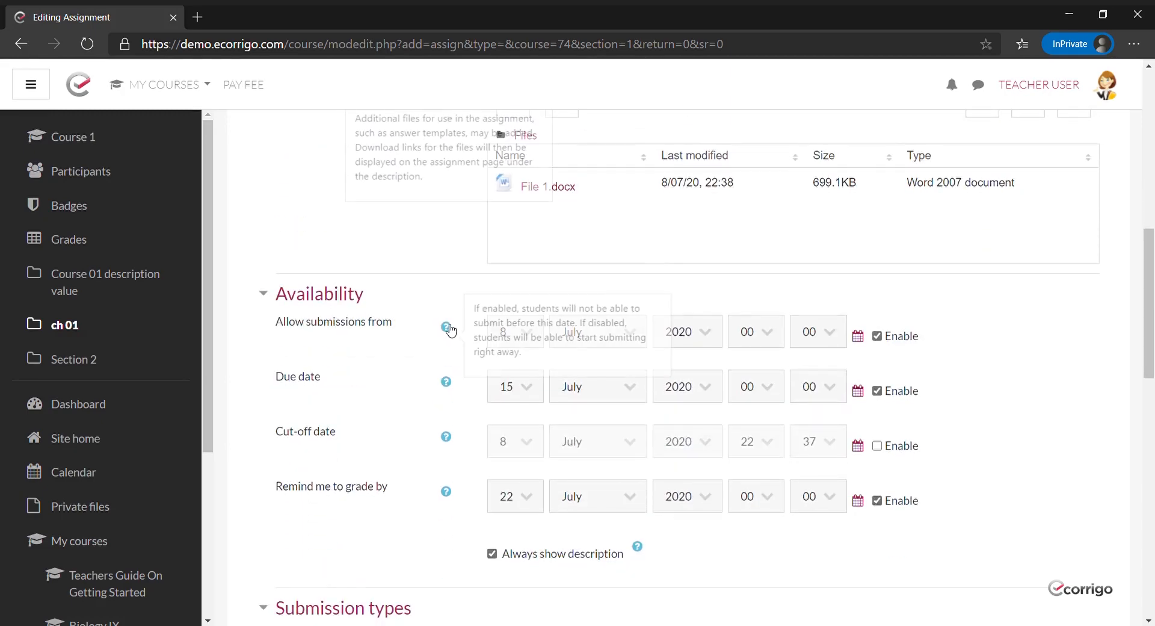
Read the Due date help and save the assignment, returning to the course page.
{"action": "left_click", "coordinate": [446, 381]}
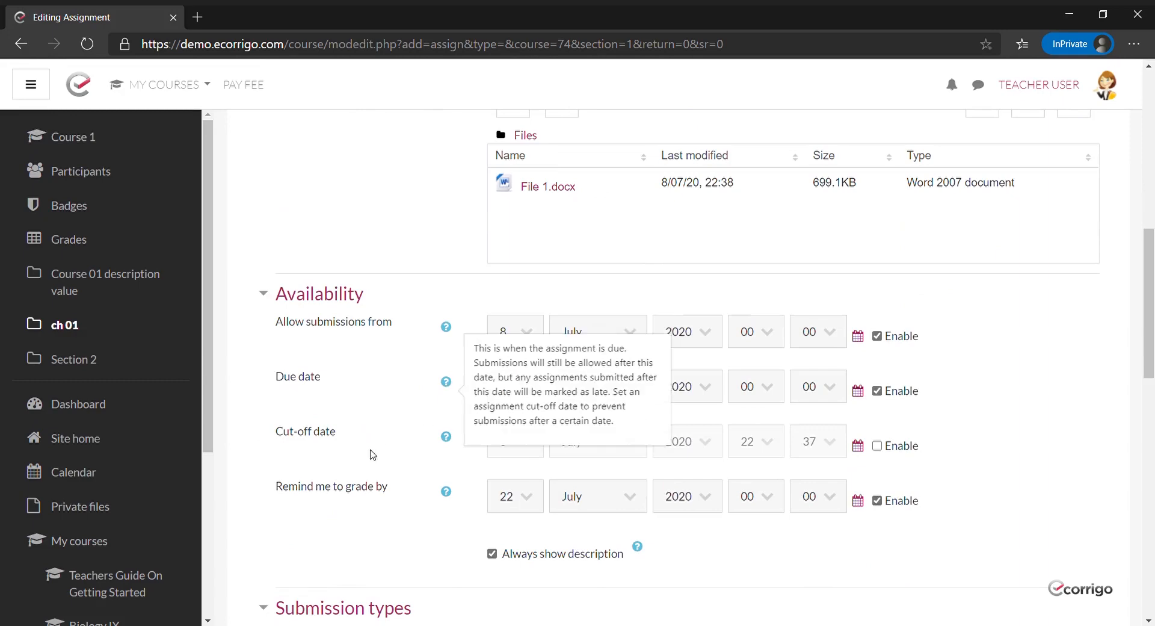
{"action": "scroll", "coordinate": [371, 466], "scroll_direction": "down", "scroll_amount": 14}
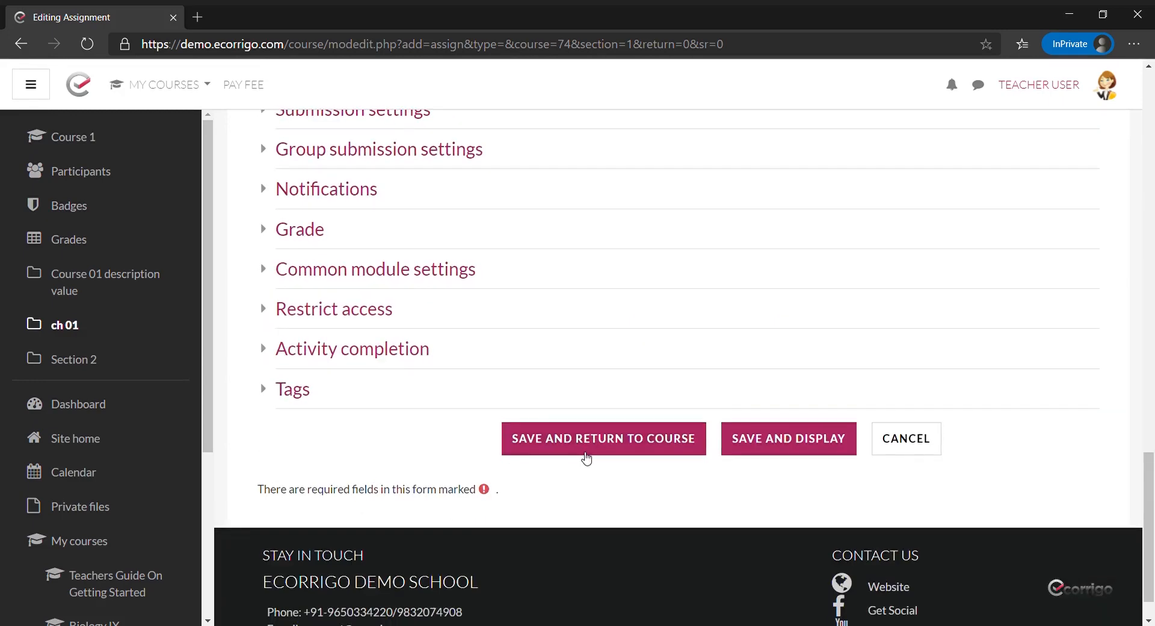
{"action": "left_click", "coordinate": [585, 439]}
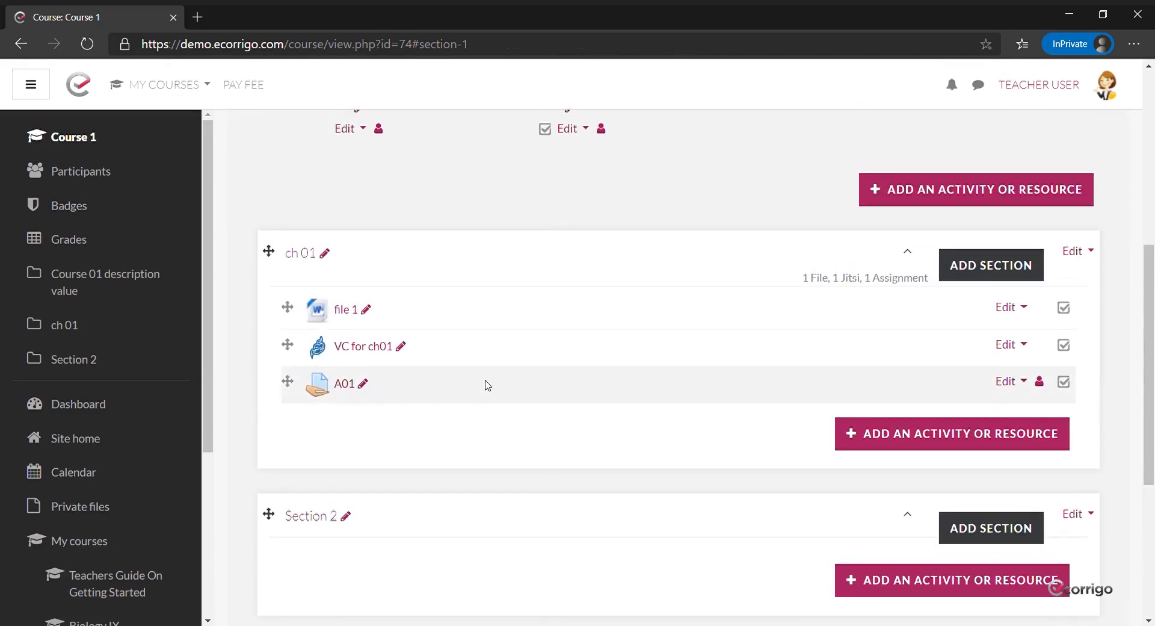
Delete the empty Section 2 from the course.
{"action": "scroll", "coordinate": [487, 386], "scroll_direction": "down", "scroll_amount": 2}
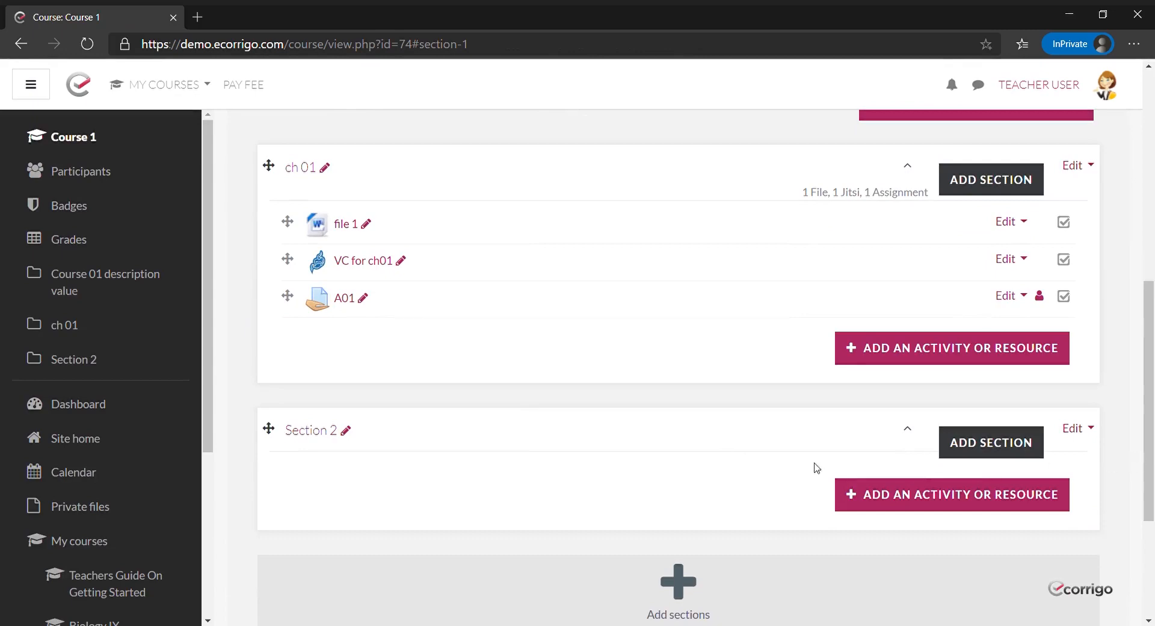
{"action": "left_click", "coordinate": [1086, 437]}
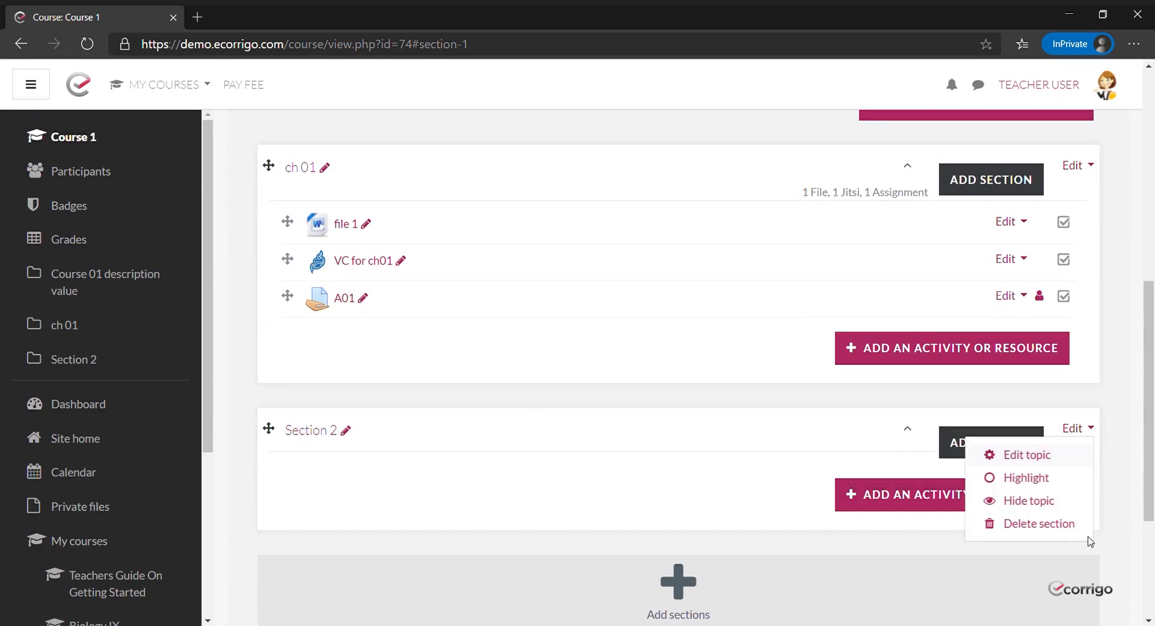
{"action": "left_click", "coordinate": [1047, 524]}
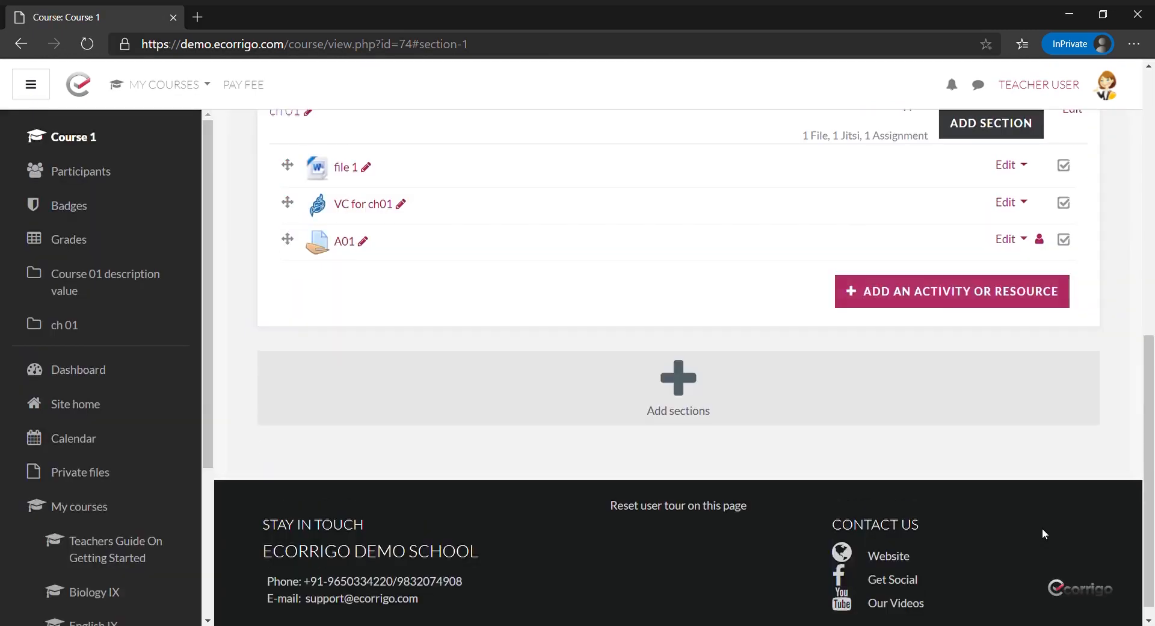
Turn editing off for Course 1 and review the resulting page, including the ch 01 activities.
{"action": "scroll", "coordinate": [895, 503], "scroll_direction": "up", "scroll_amount": 5}
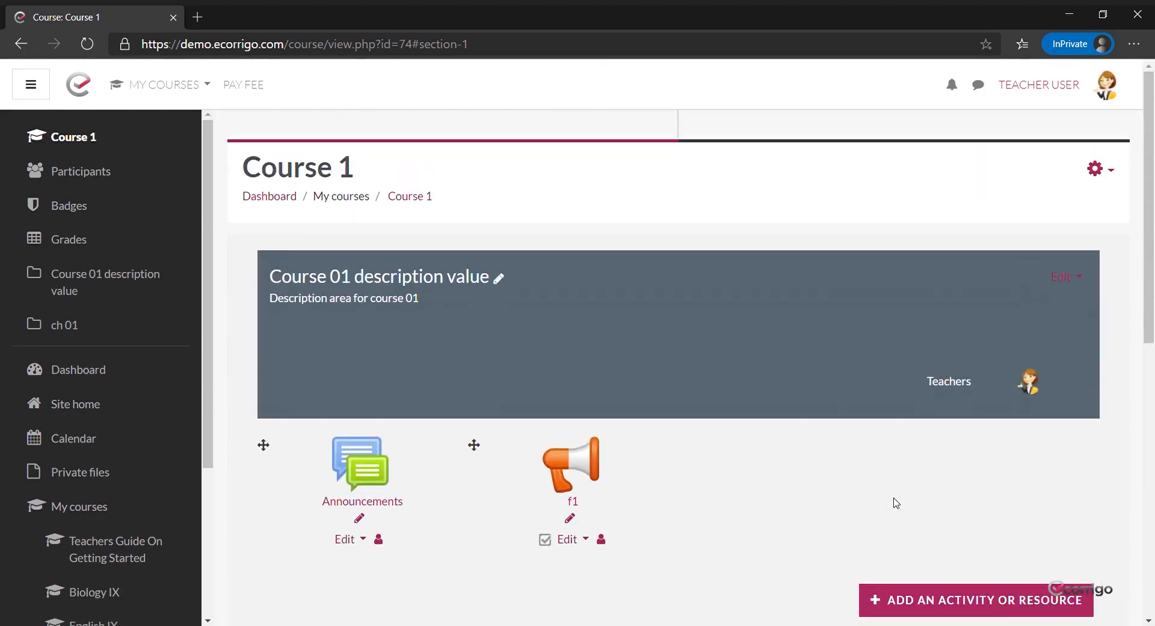
{"action": "scroll", "coordinate": [867, 478], "scroll_direction": "down", "scroll_amount": 9}
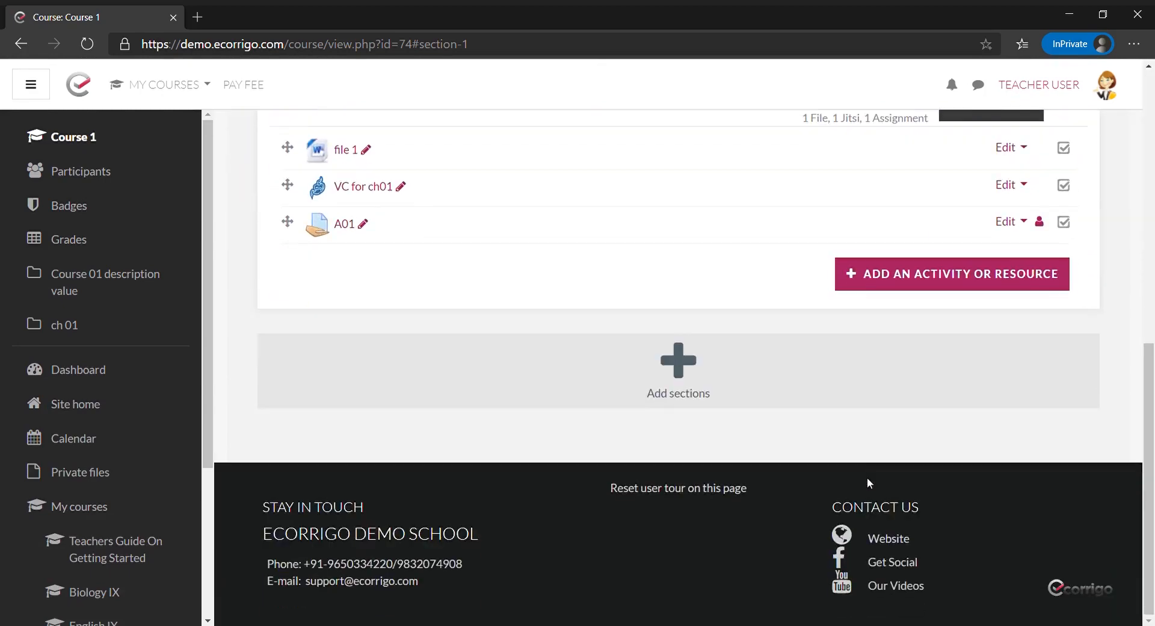
{"action": "scroll", "coordinate": [867, 477], "scroll_direction": "up", "scroll_amount": 7}
{"action": "scroll", "coordinate": [867, 482], "scroll_direction": "up", "scroll_amount": 2}
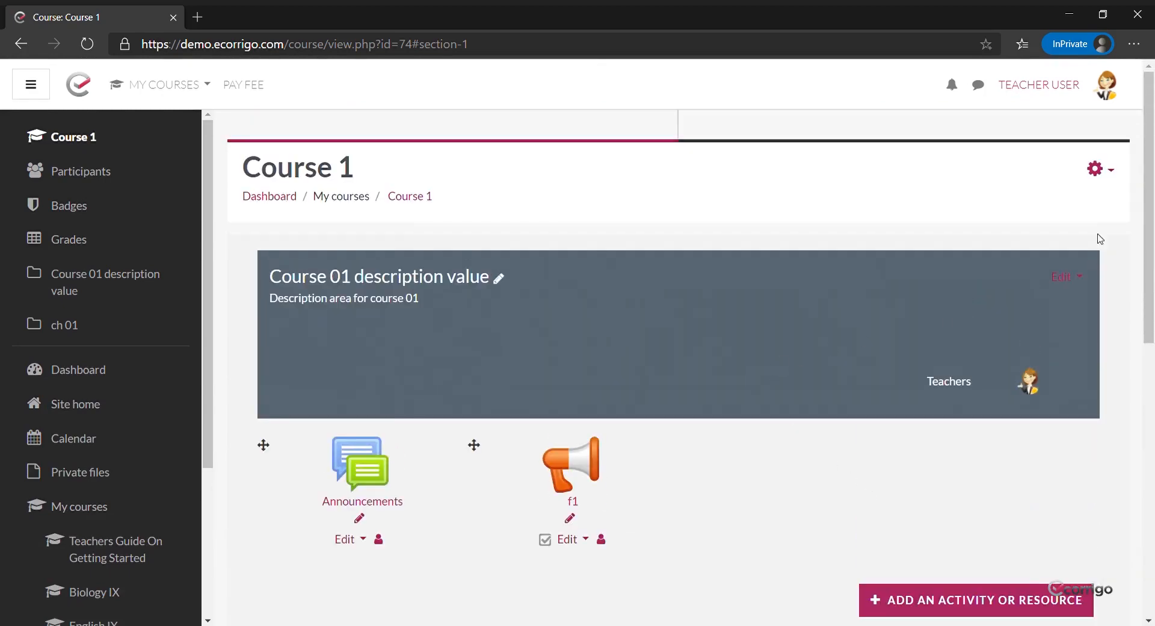
{"action": "left_click", "coordinate": [1105, 181]}
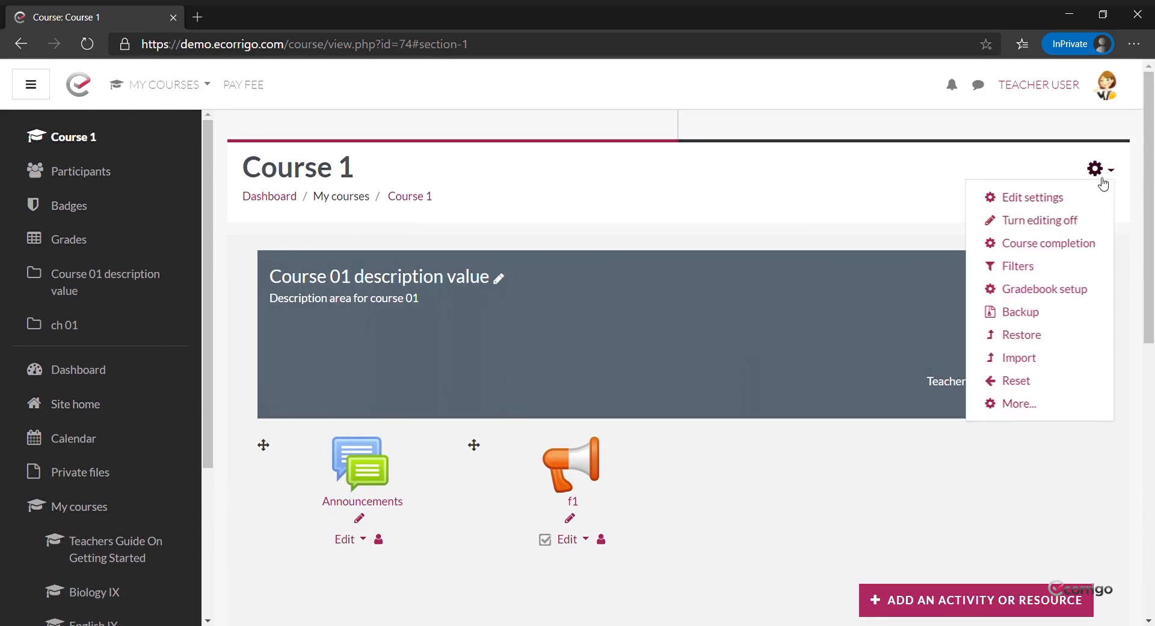
{"action": "left_click", "coordinate": [1023, 220]}
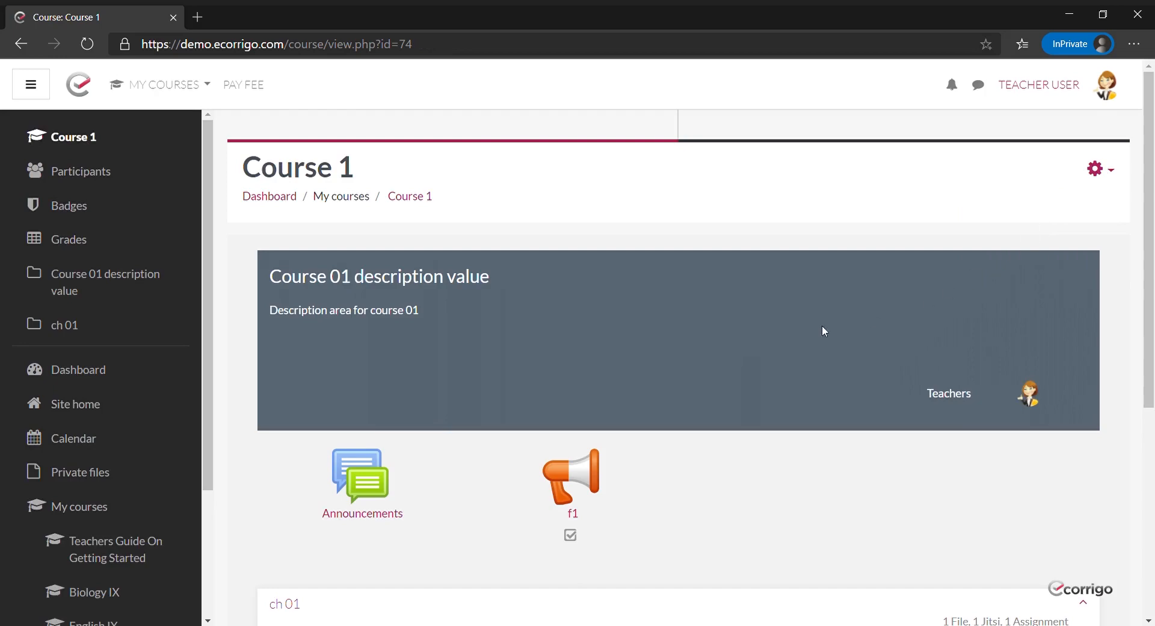
{"action": "scroll", "coordinate": [695, 342], "scroll_direction": "down", "scroll_amount": 5}
{"action": "scroll", "coordinate": [694, 342], "scroll_direction": "up", "scroll_amount": 5}
{"action": "scroll", "coordinate": [396, 444], "scroll_direction": "down", "scroll_amount": 4}
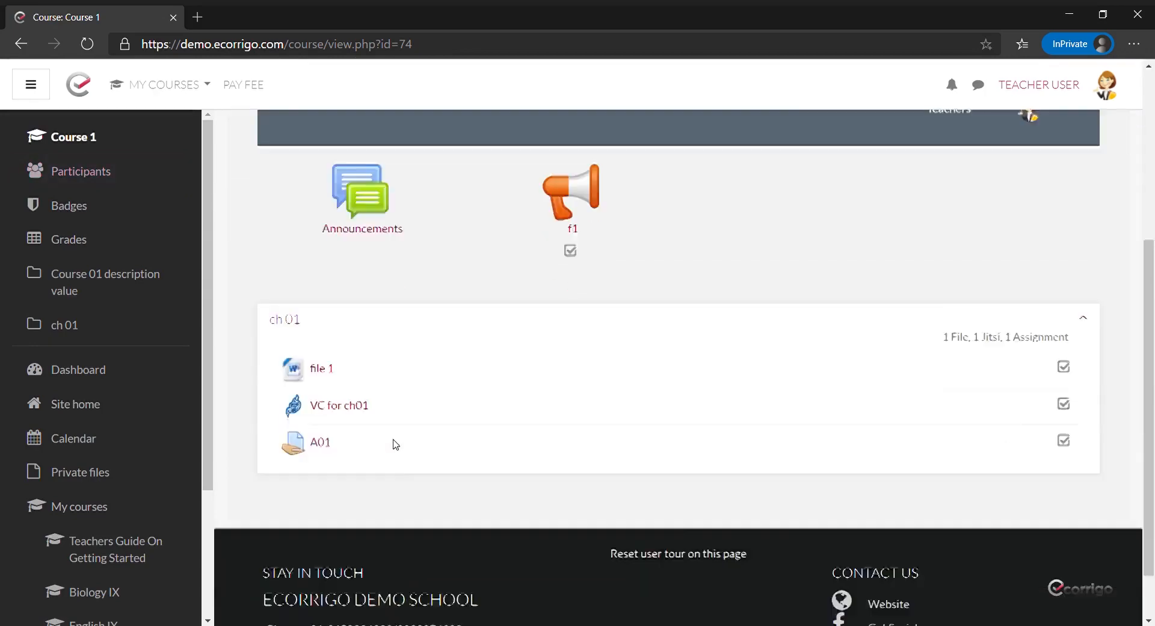
{"action": "scroll", "coordinate": [394, 443], "scroll_direction": "up", "scroll_amount": 4}
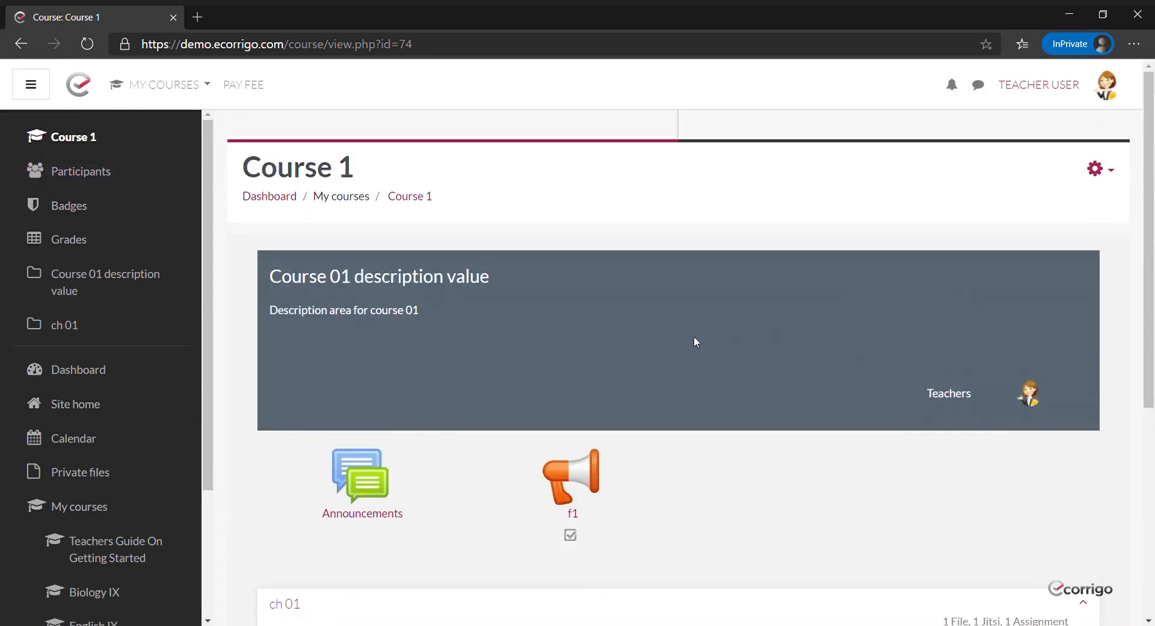
Start enrolling users from the Course 1 participants list and select the student and admin accounts.
{"action": "left_click", "coordinate": [47, 88]}
{"action": "left_click", "coordinate": [47, 88]}
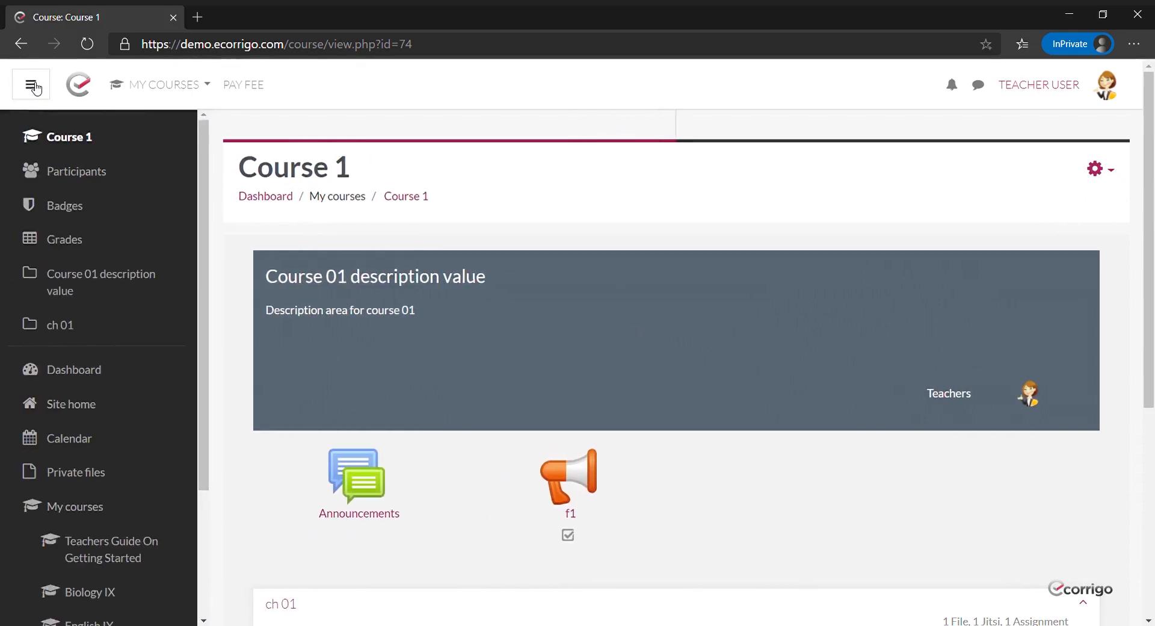
{"action": "left_click", "coordinate": [90, 171]}
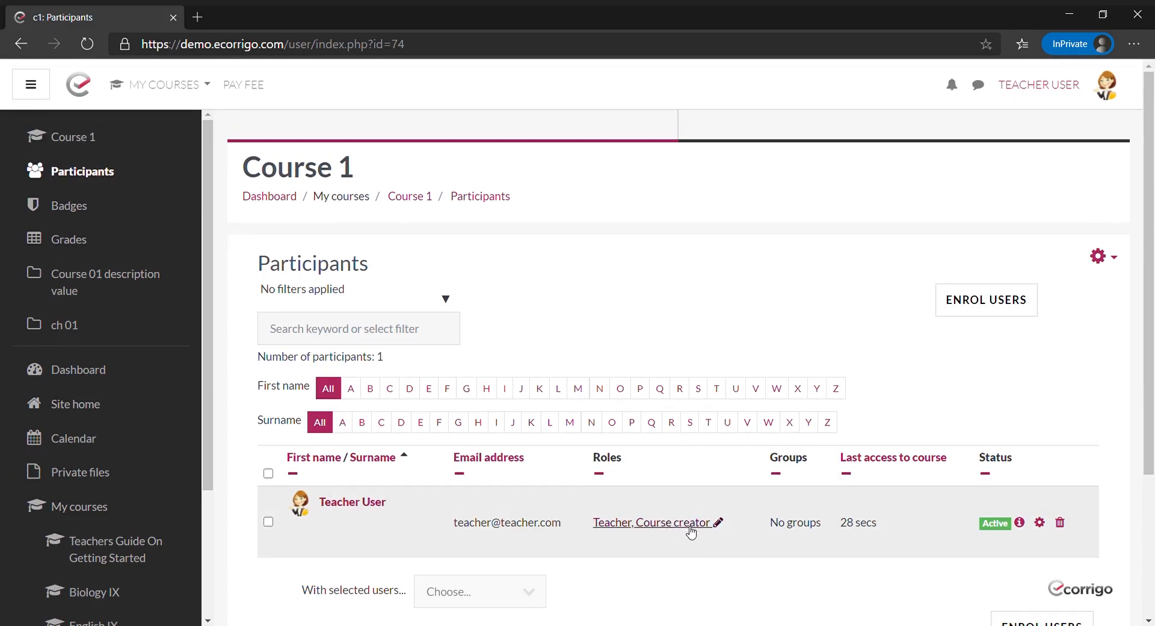
{"action": "left_click", "coordinate": [981, 299]}
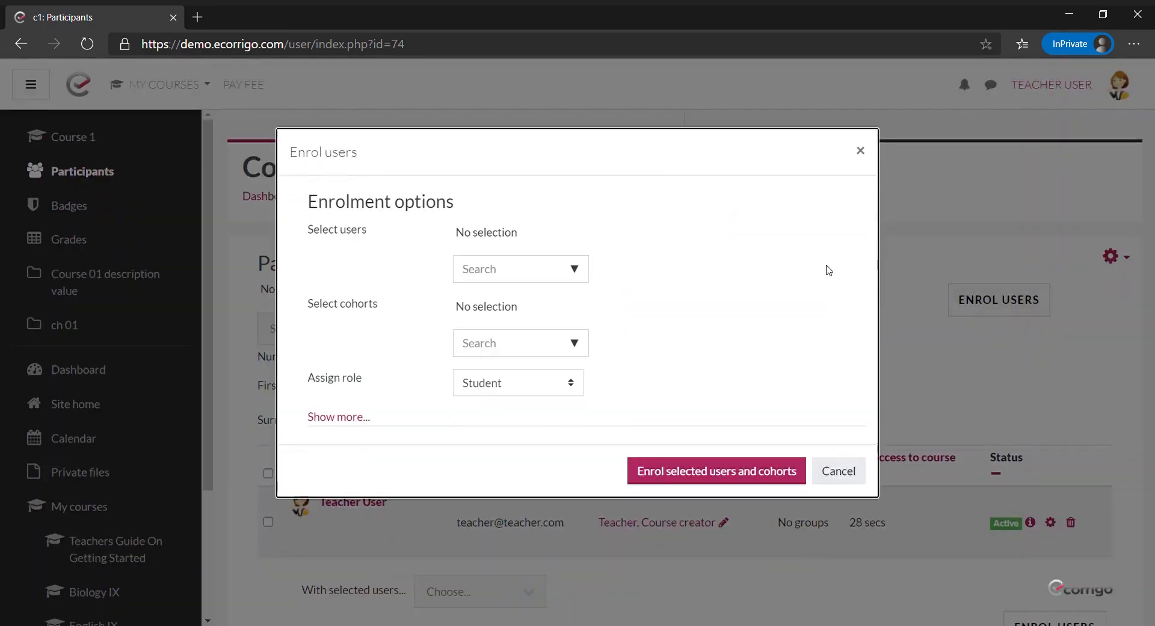
{"action": "left_click", "coordinate": [579, 271]}
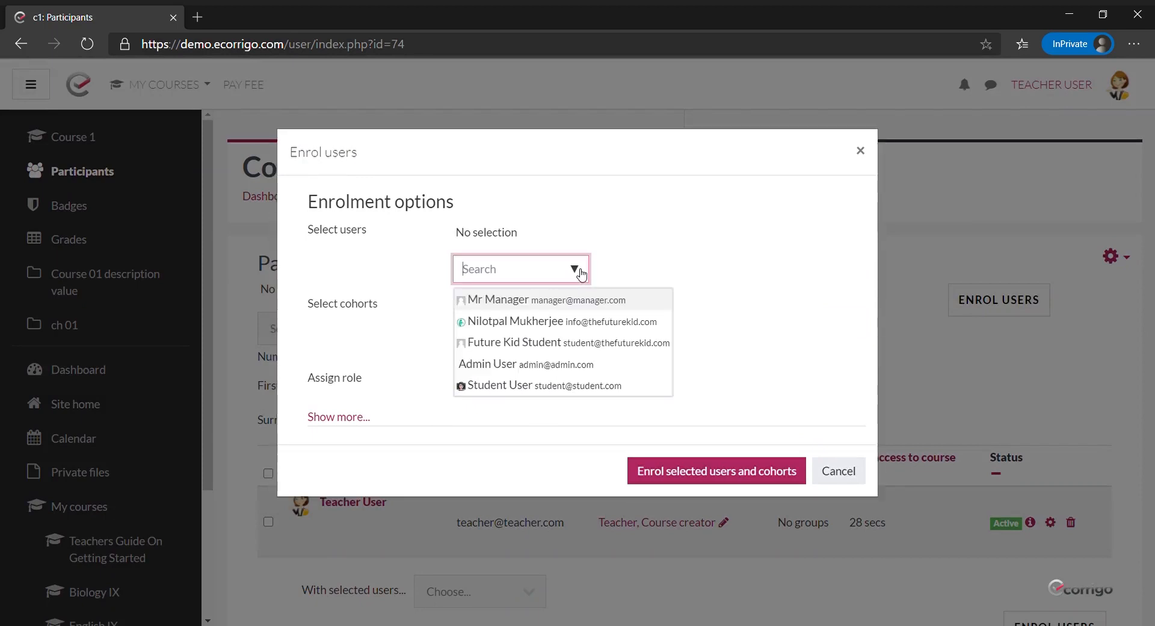
{"action": "left_click", "coordinate": [555, 384]}
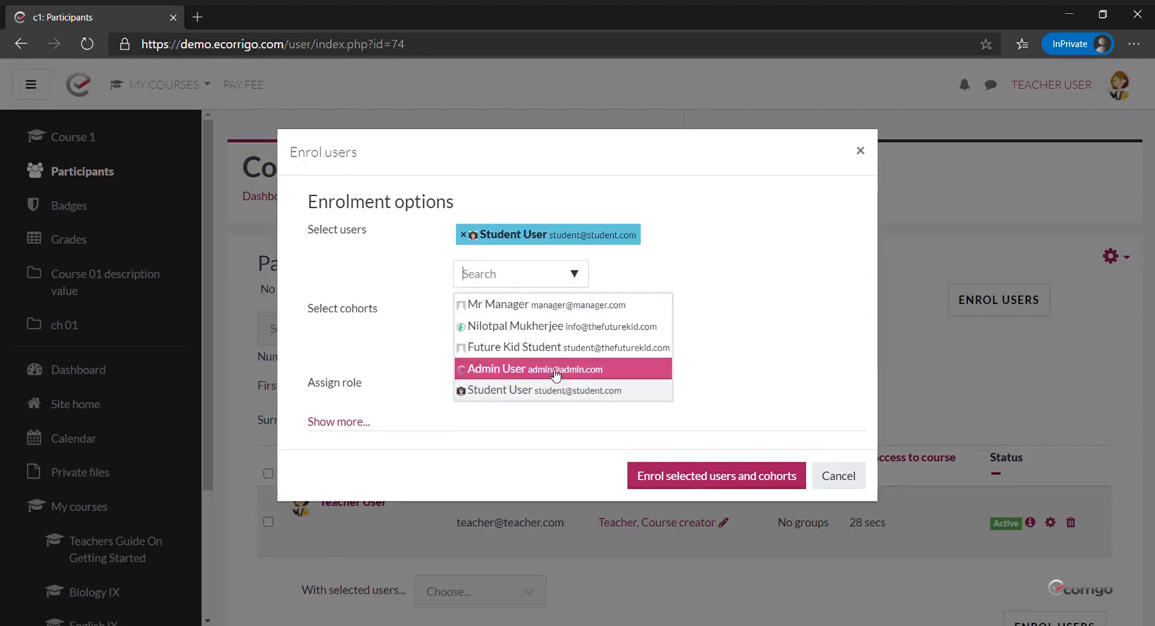
{"action": "left_click", "coordinate": [522, 380]}
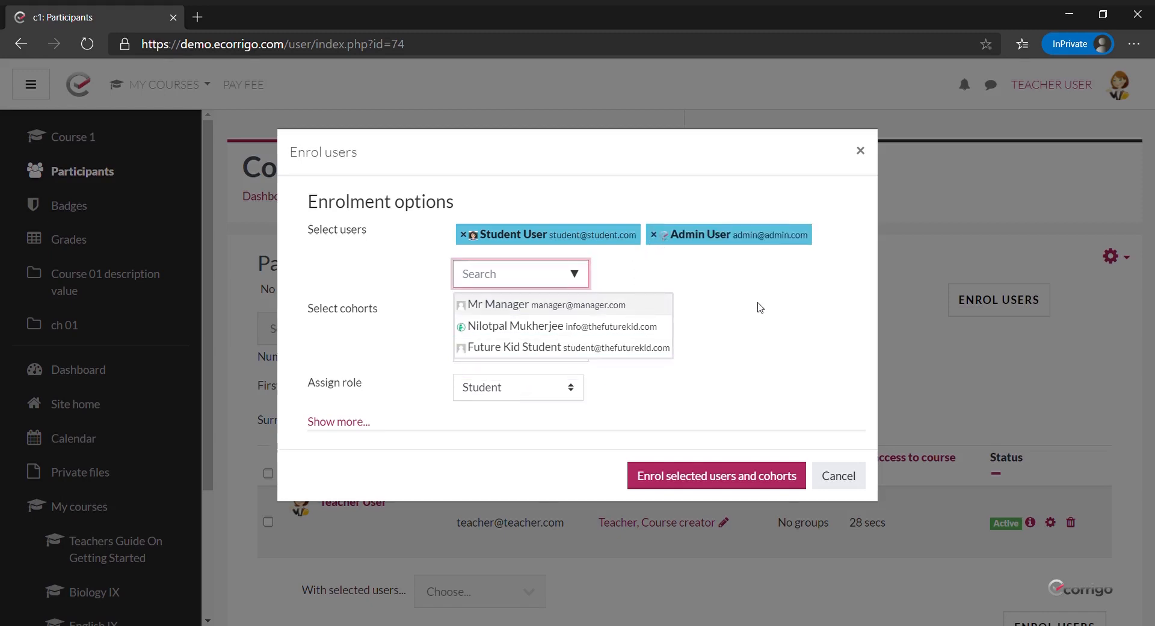
Remove the admin account from the enrolment selection and enrol the student account with the Student role.
{"action": "left_click", "coordinate": [298, 390]}
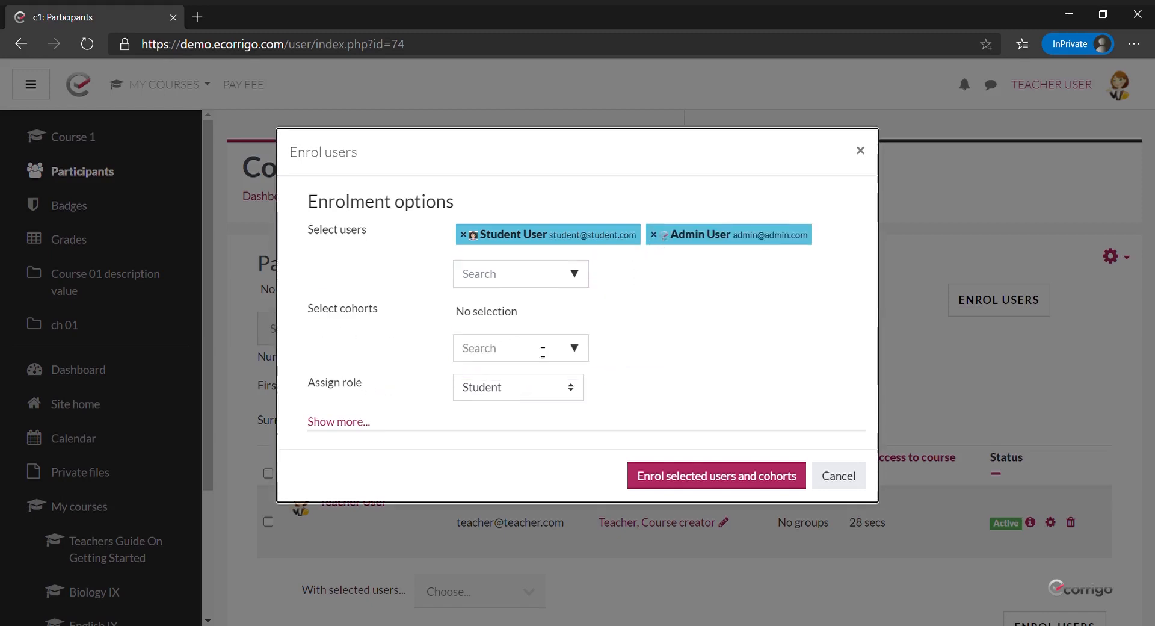
{"action": "left_click_drag", "start_coordinate": [308, 309], "coordinate": [390, 318]}
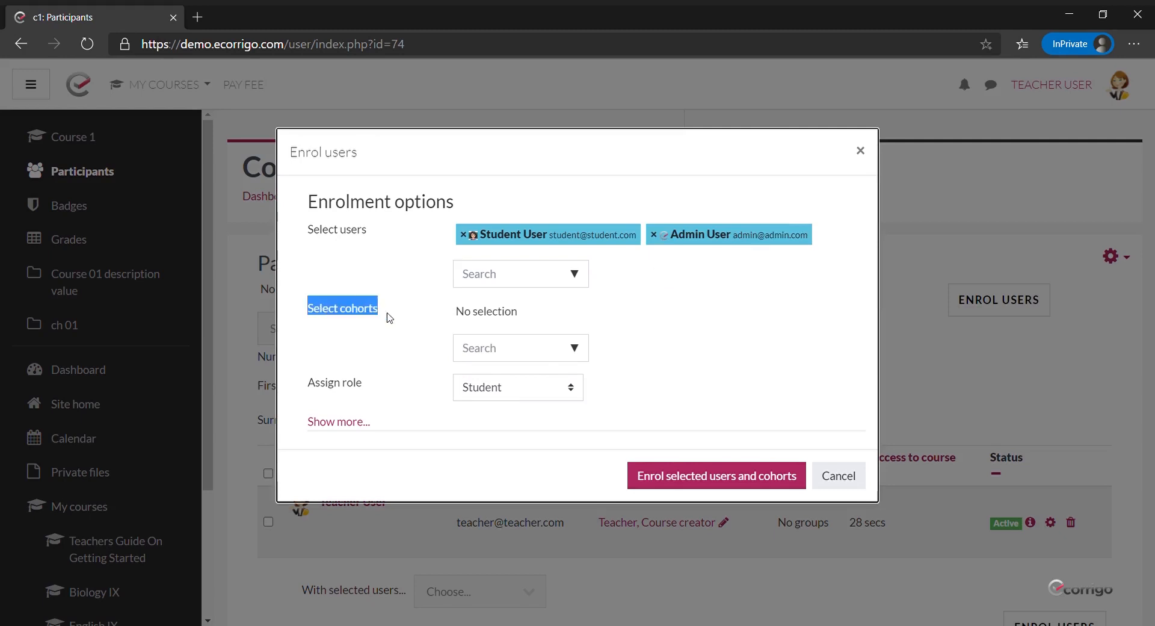
{"action": "left_click", "coordinate": [570, 352]}
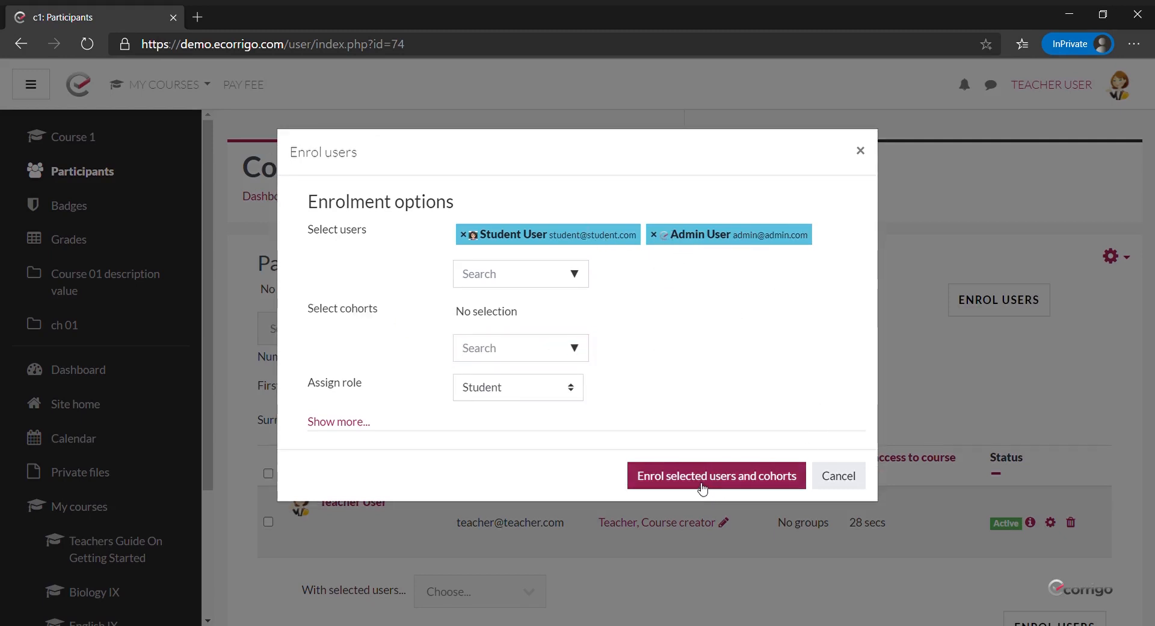
{"action": "left_click", "coordinate": [654, 235]}
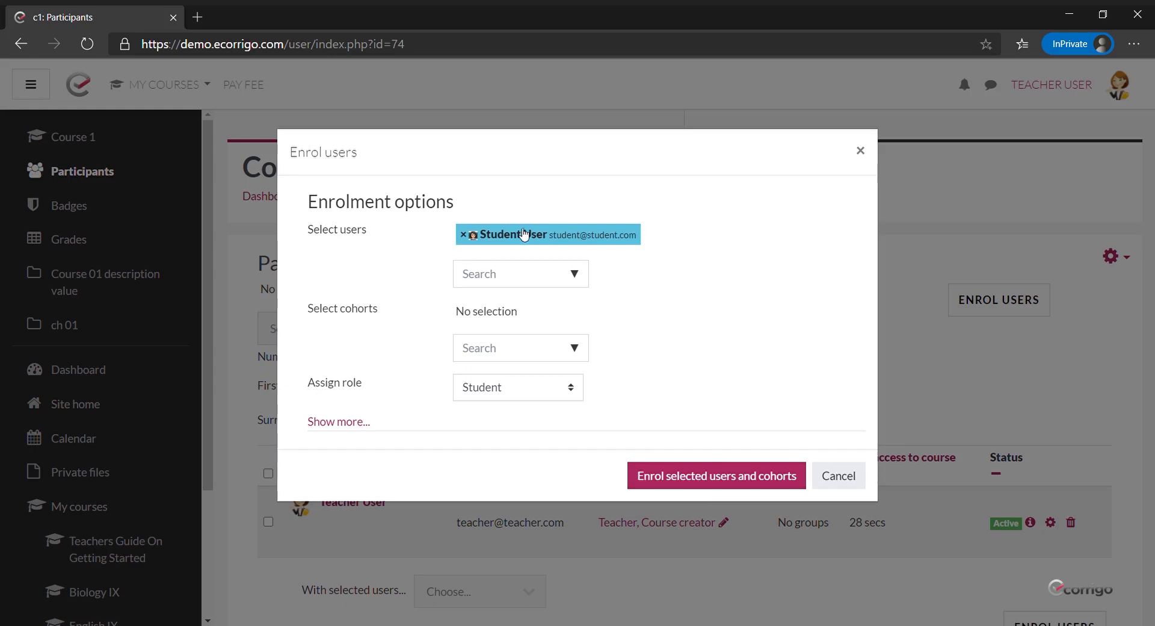
{"action": "left_click", "coordinate": [719, 482]}
Check the participants list for the enrolled users and return to the Course 1 page.
{"action": "scroll", "coordinate": [772, 414], "scroll_direction": "down", "scroll_amount": 3}
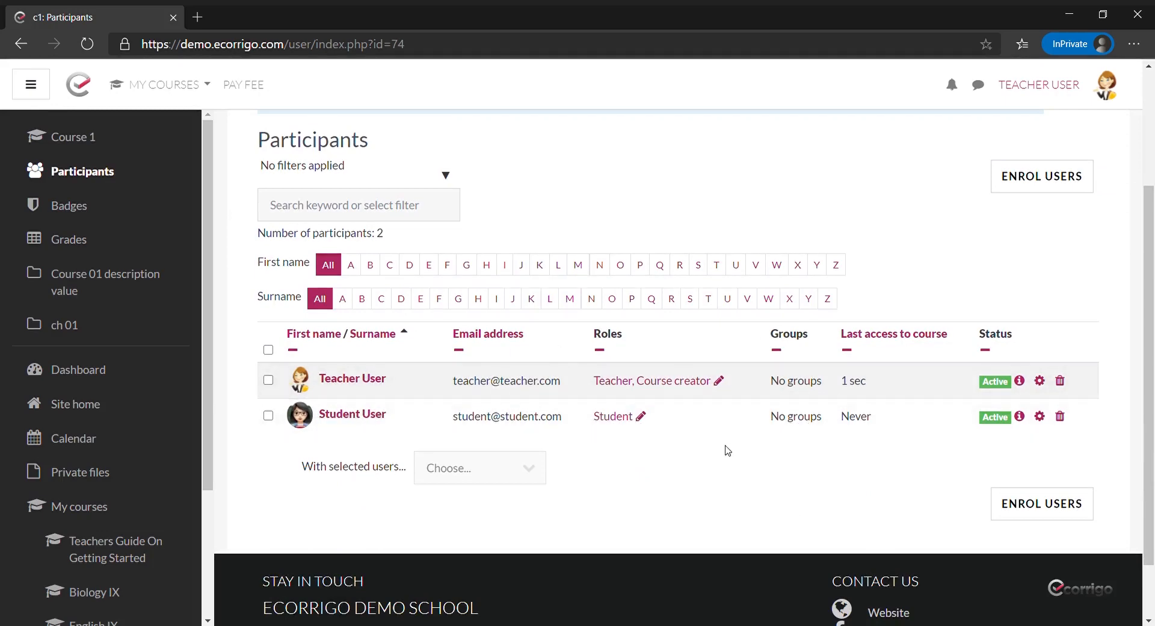
{"action": "scroll", "coordinate": [728, 451], "scroll_direction": "up", "scroll_amount": 3}
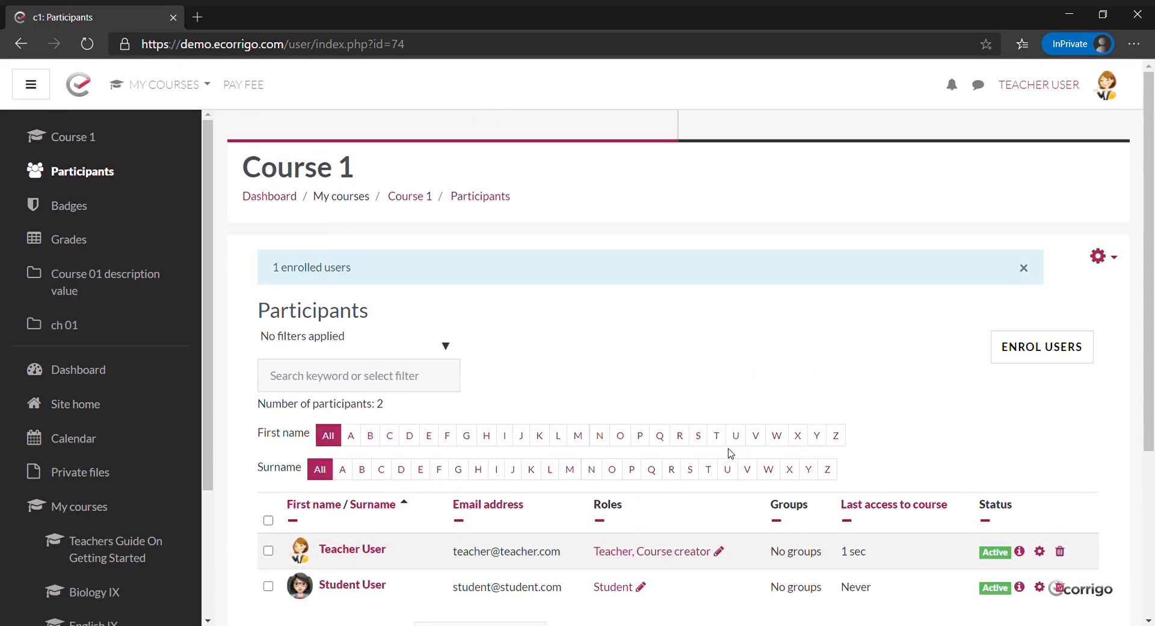
{"action": "left_click", "coordinate": [87, 142]}
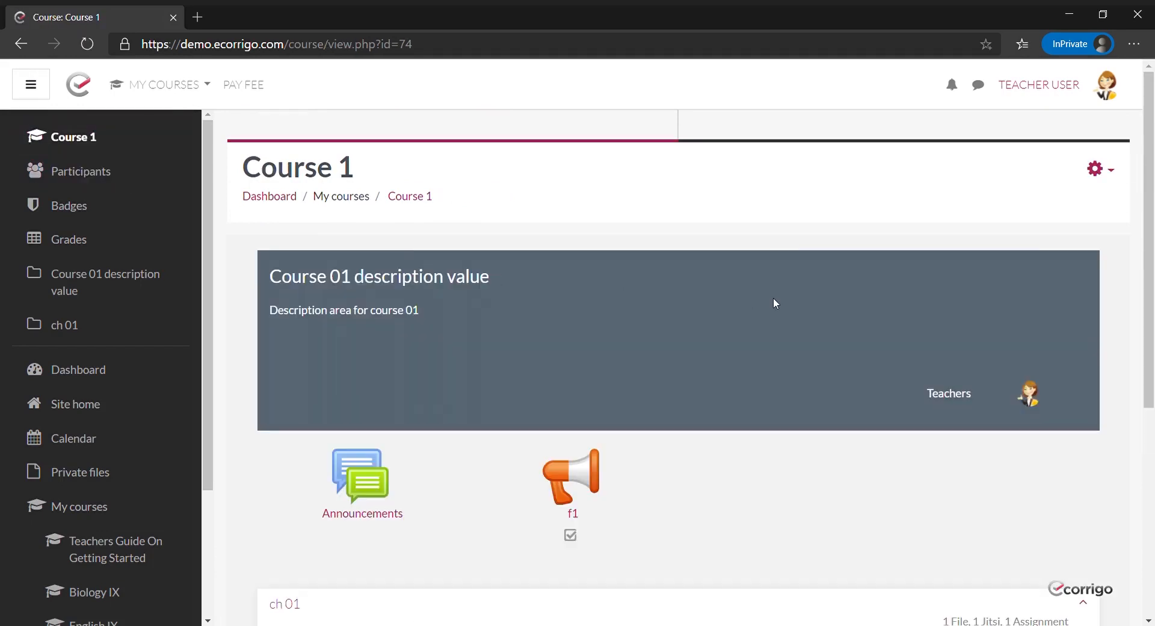